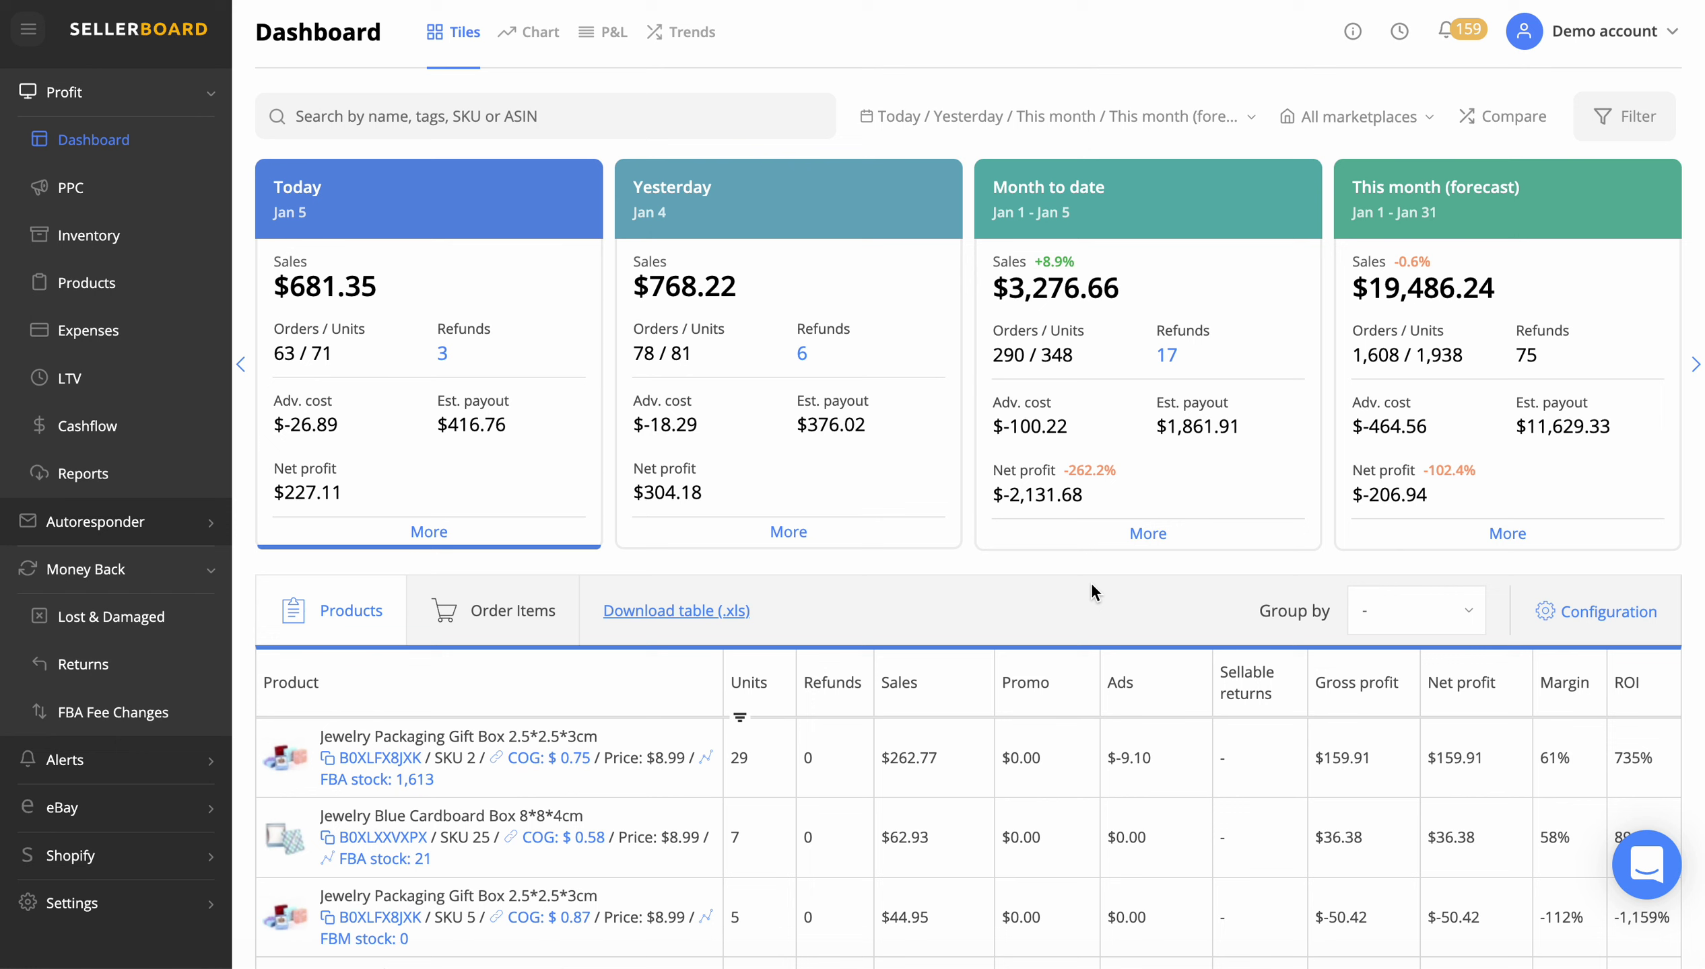
# Read the period tiles' tooltips and bring up today's breakdown: $681.35 sales, $227.11 net profit.
pyautogui.moveTo(663, 443)
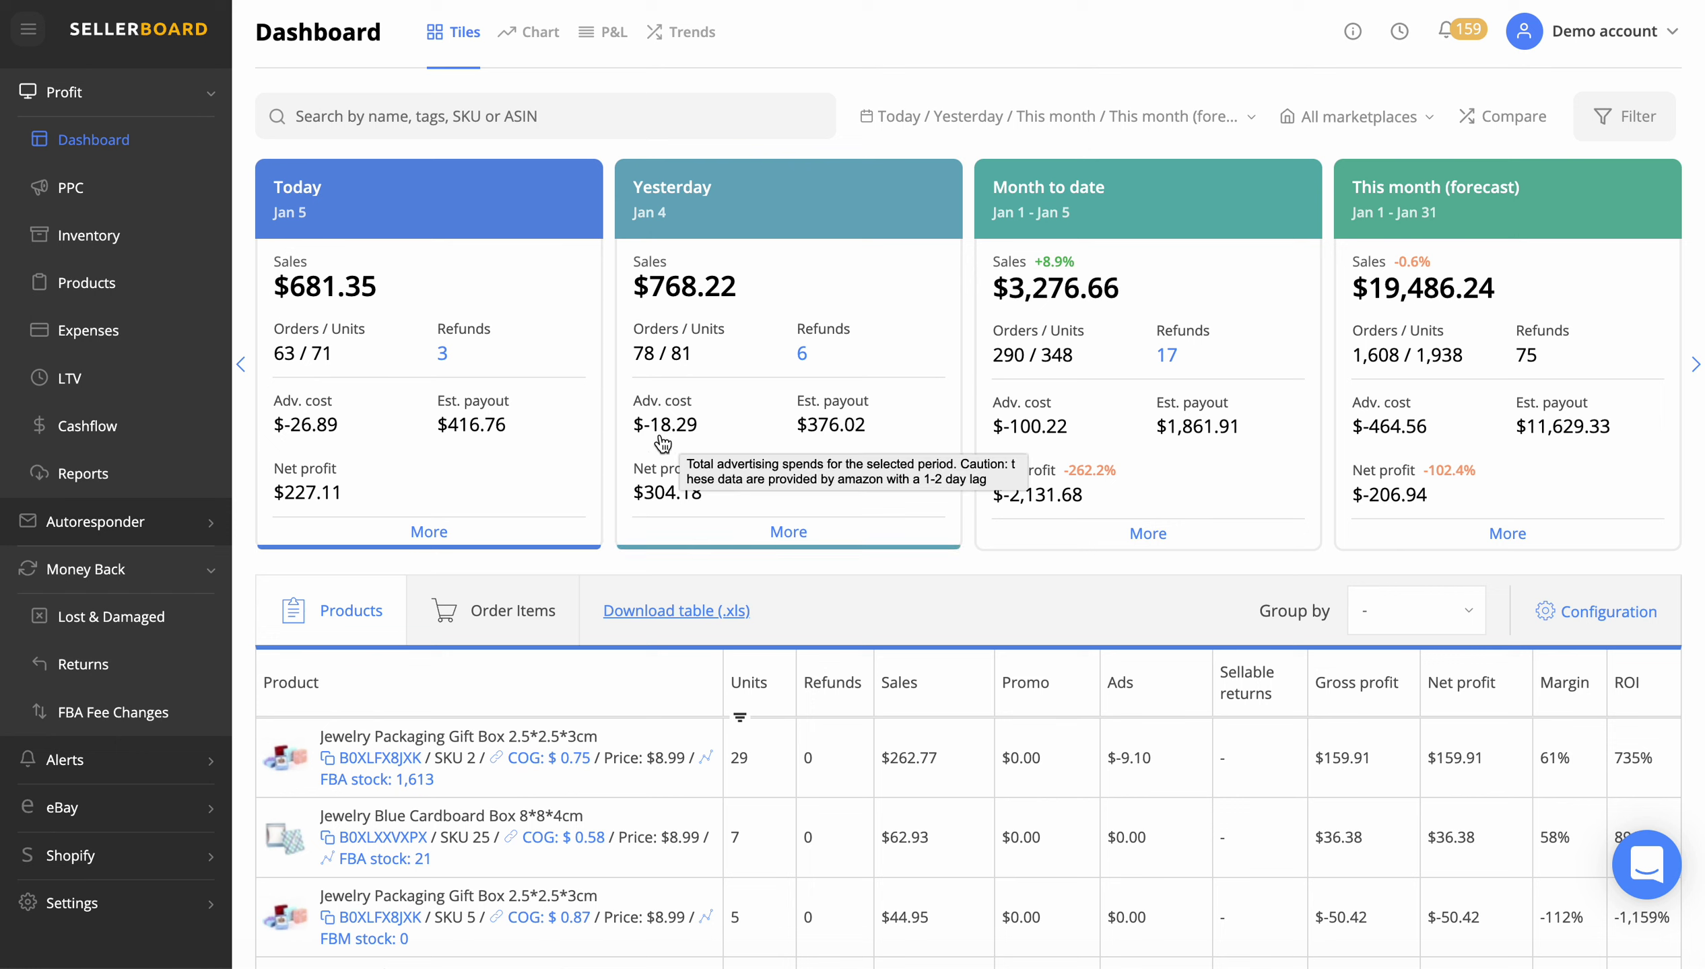
pyautogui.scroll(-1, 842, 603)
pyautogui.scroll(1, 842, 604)
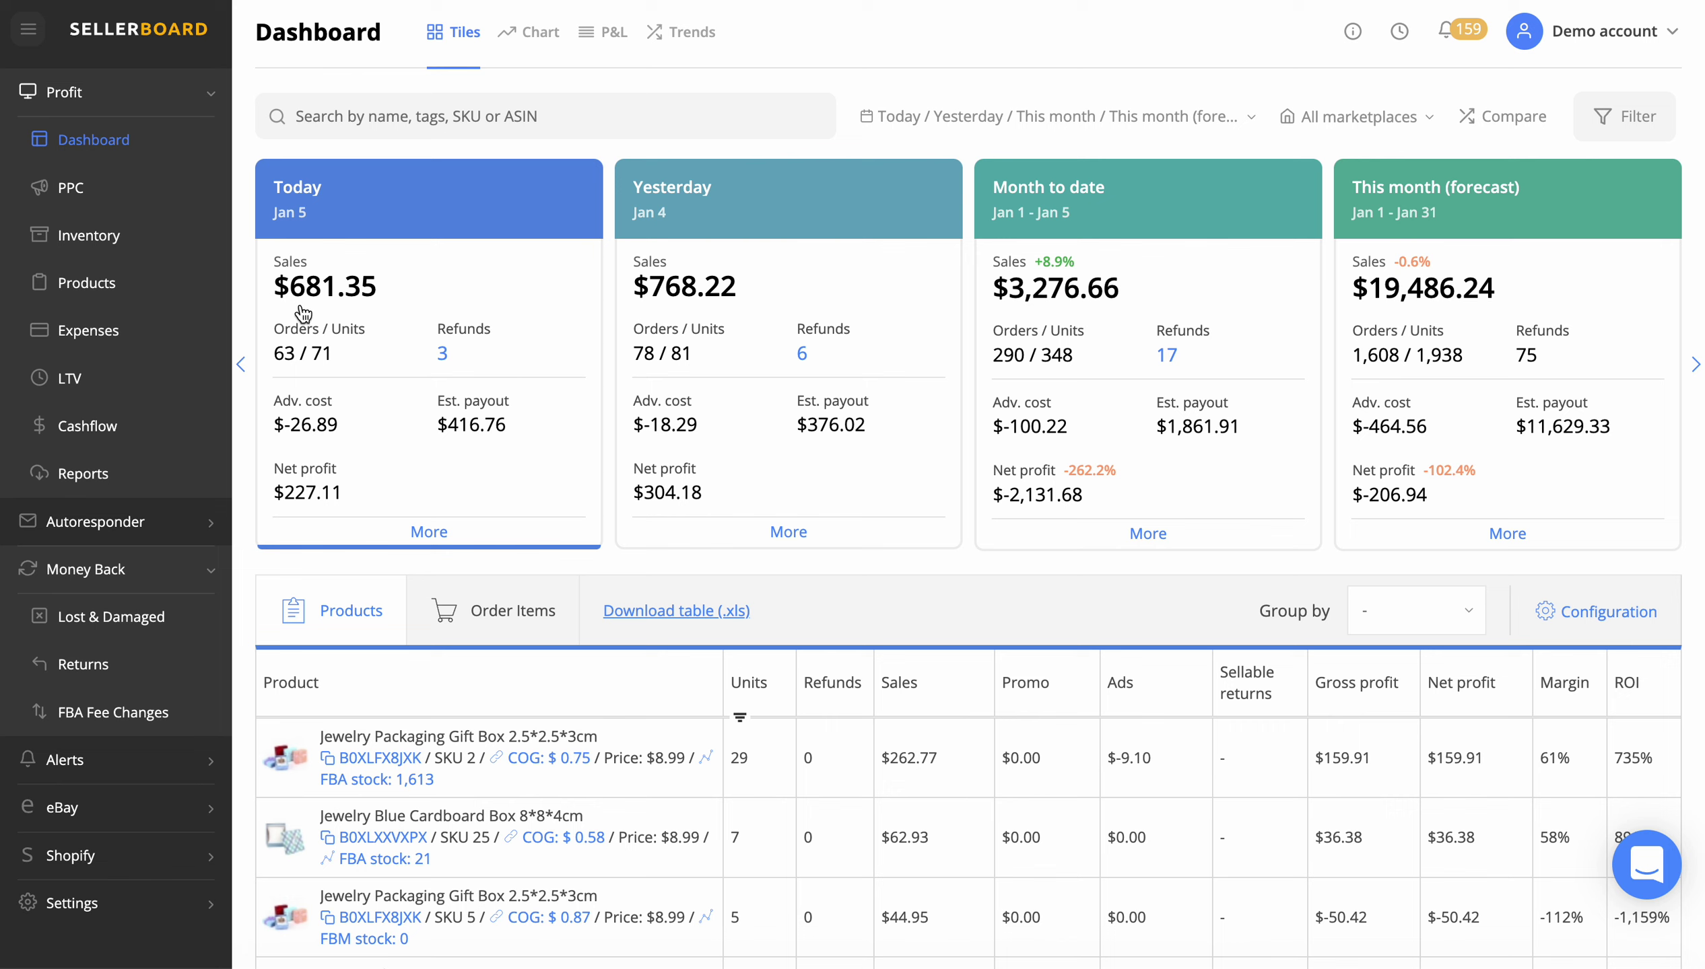
pyautogui.moveTo(320, 305)
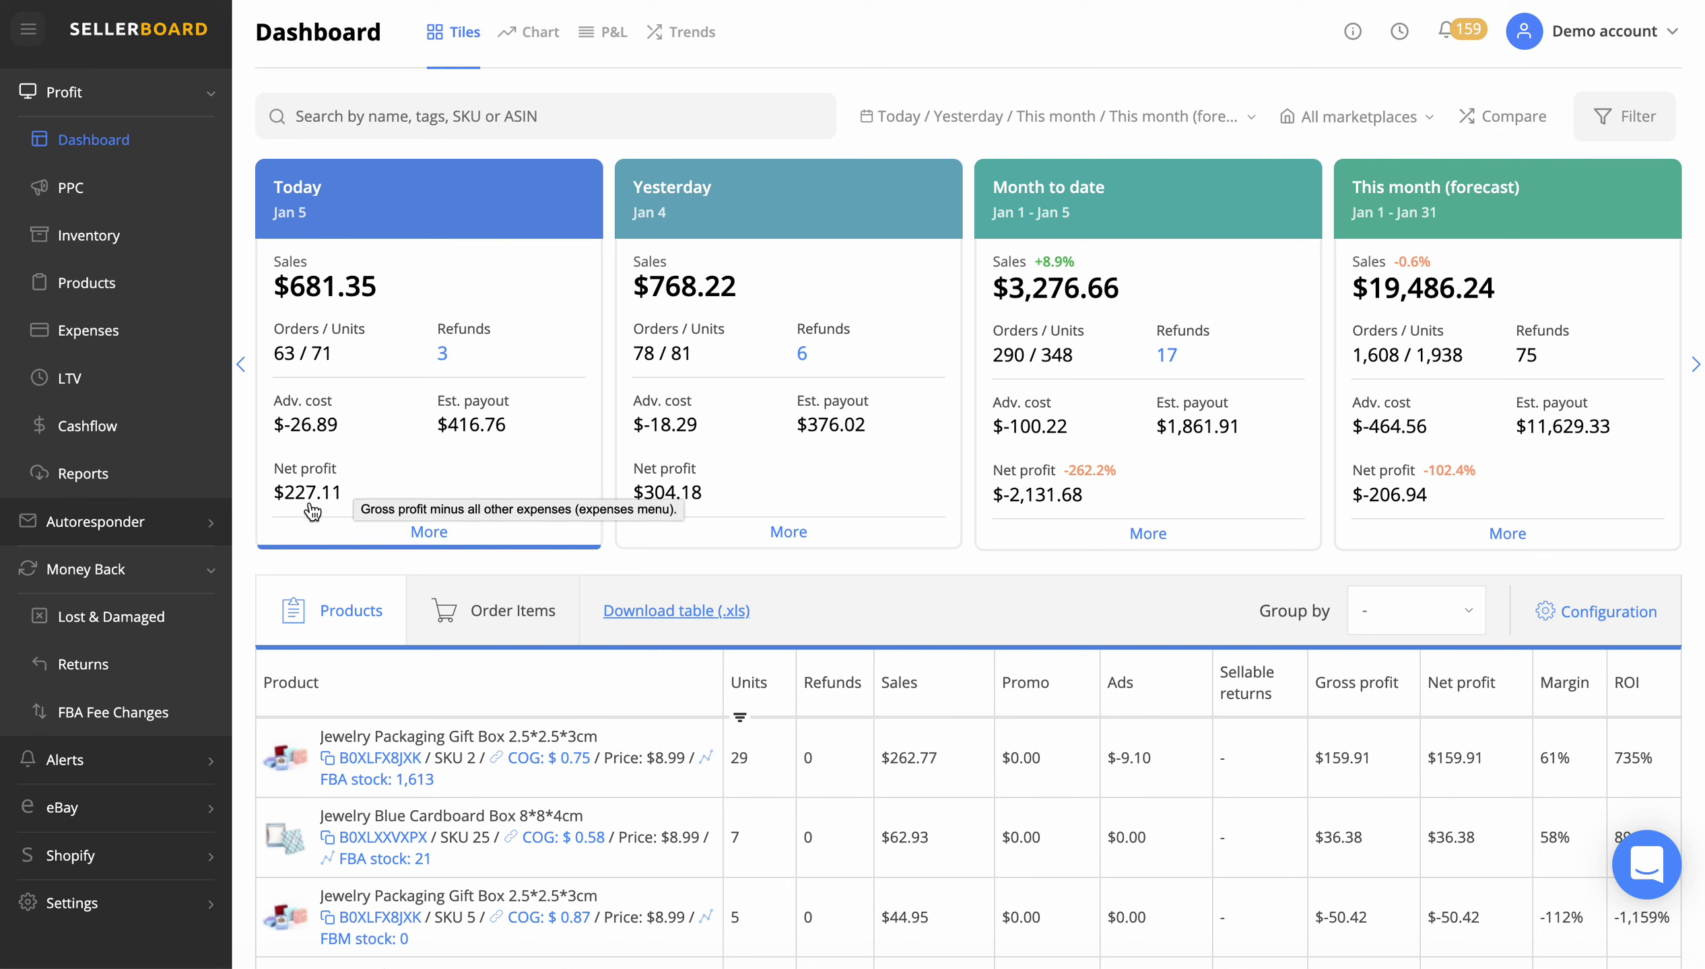
pyautogui.click(429, 532)
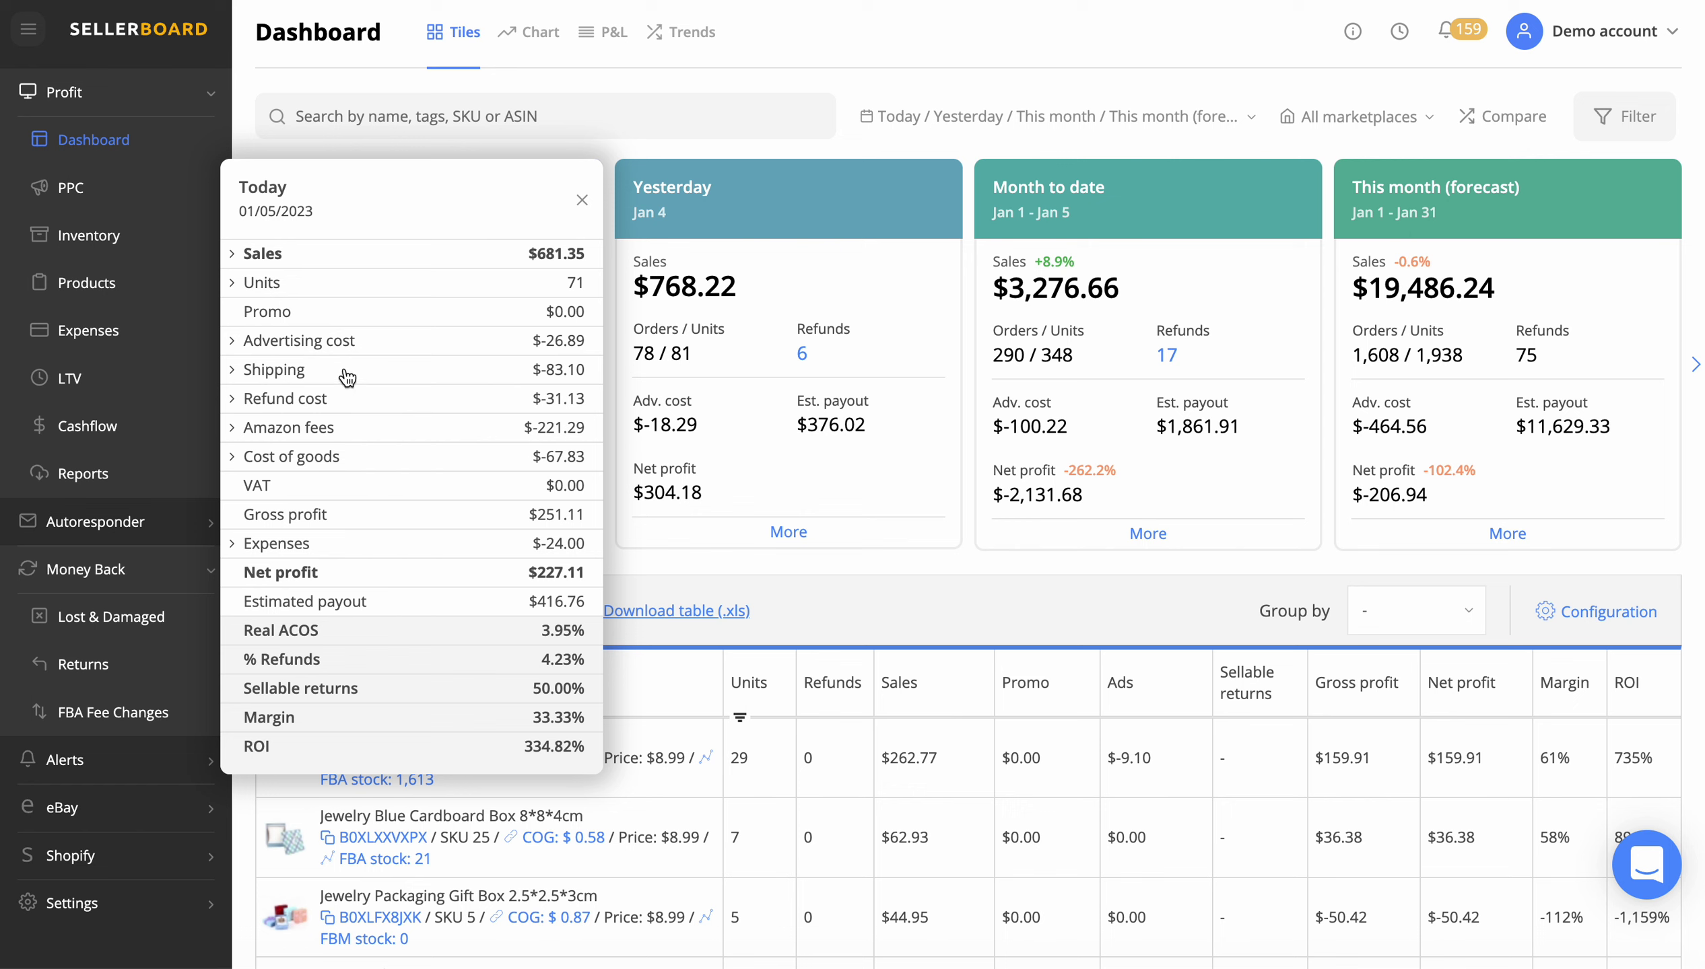
pyautogui.moveTo(323, 356)
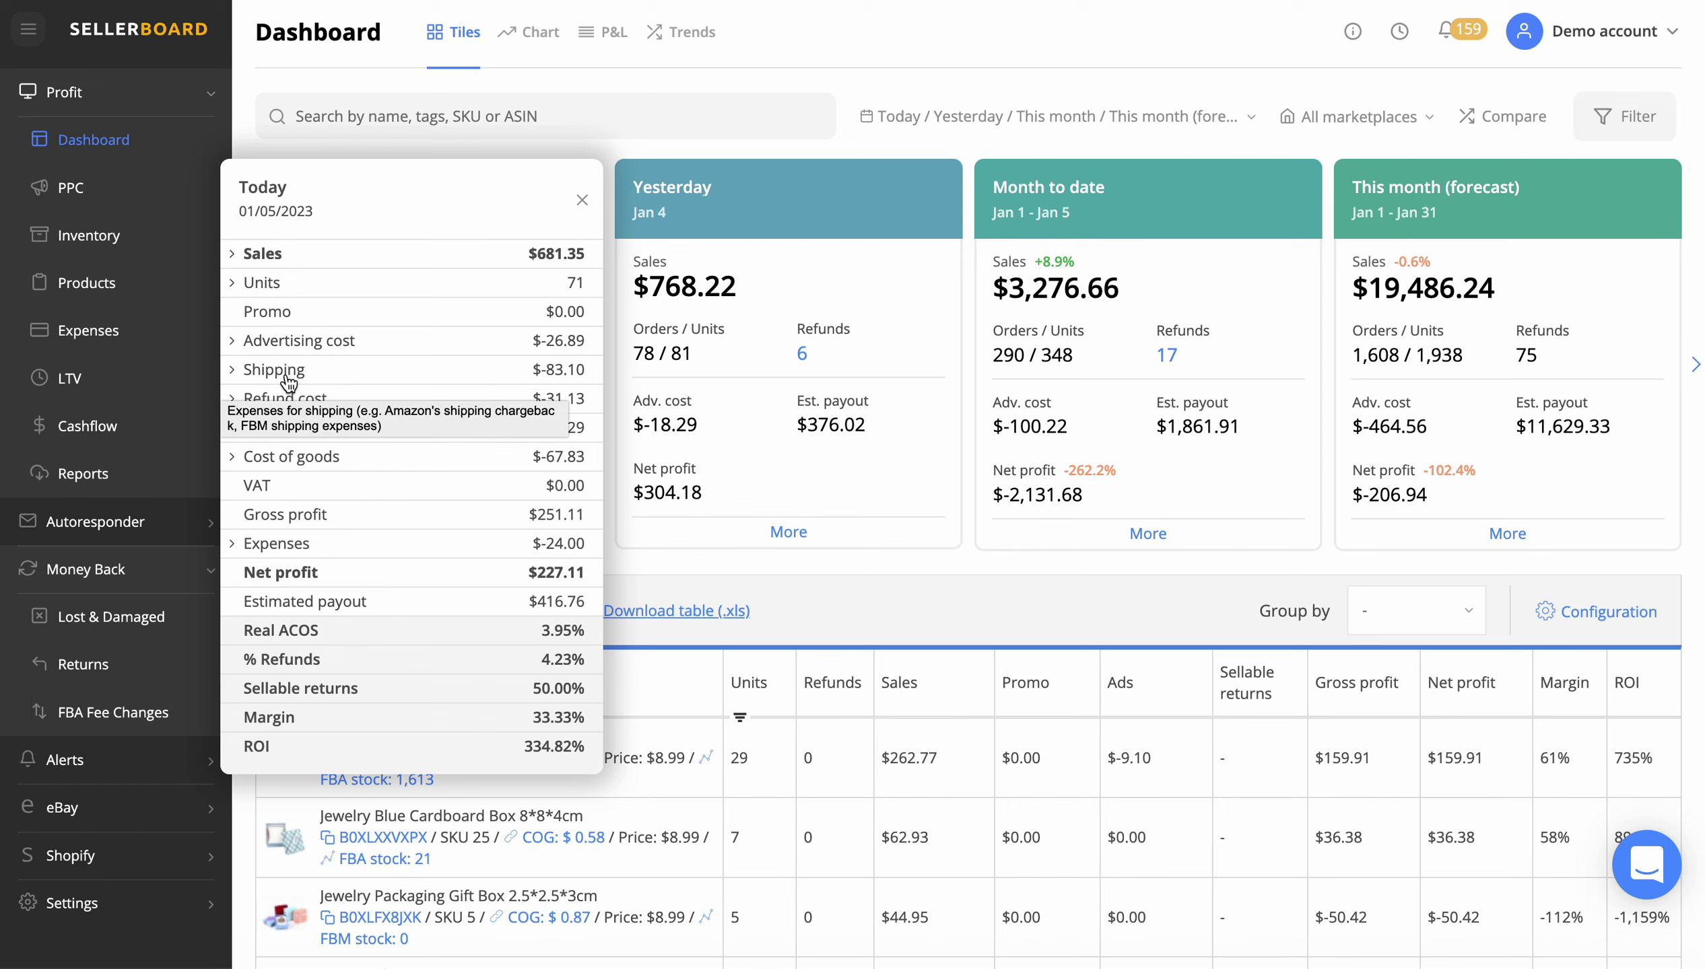
pyautogui.click(290, 382)
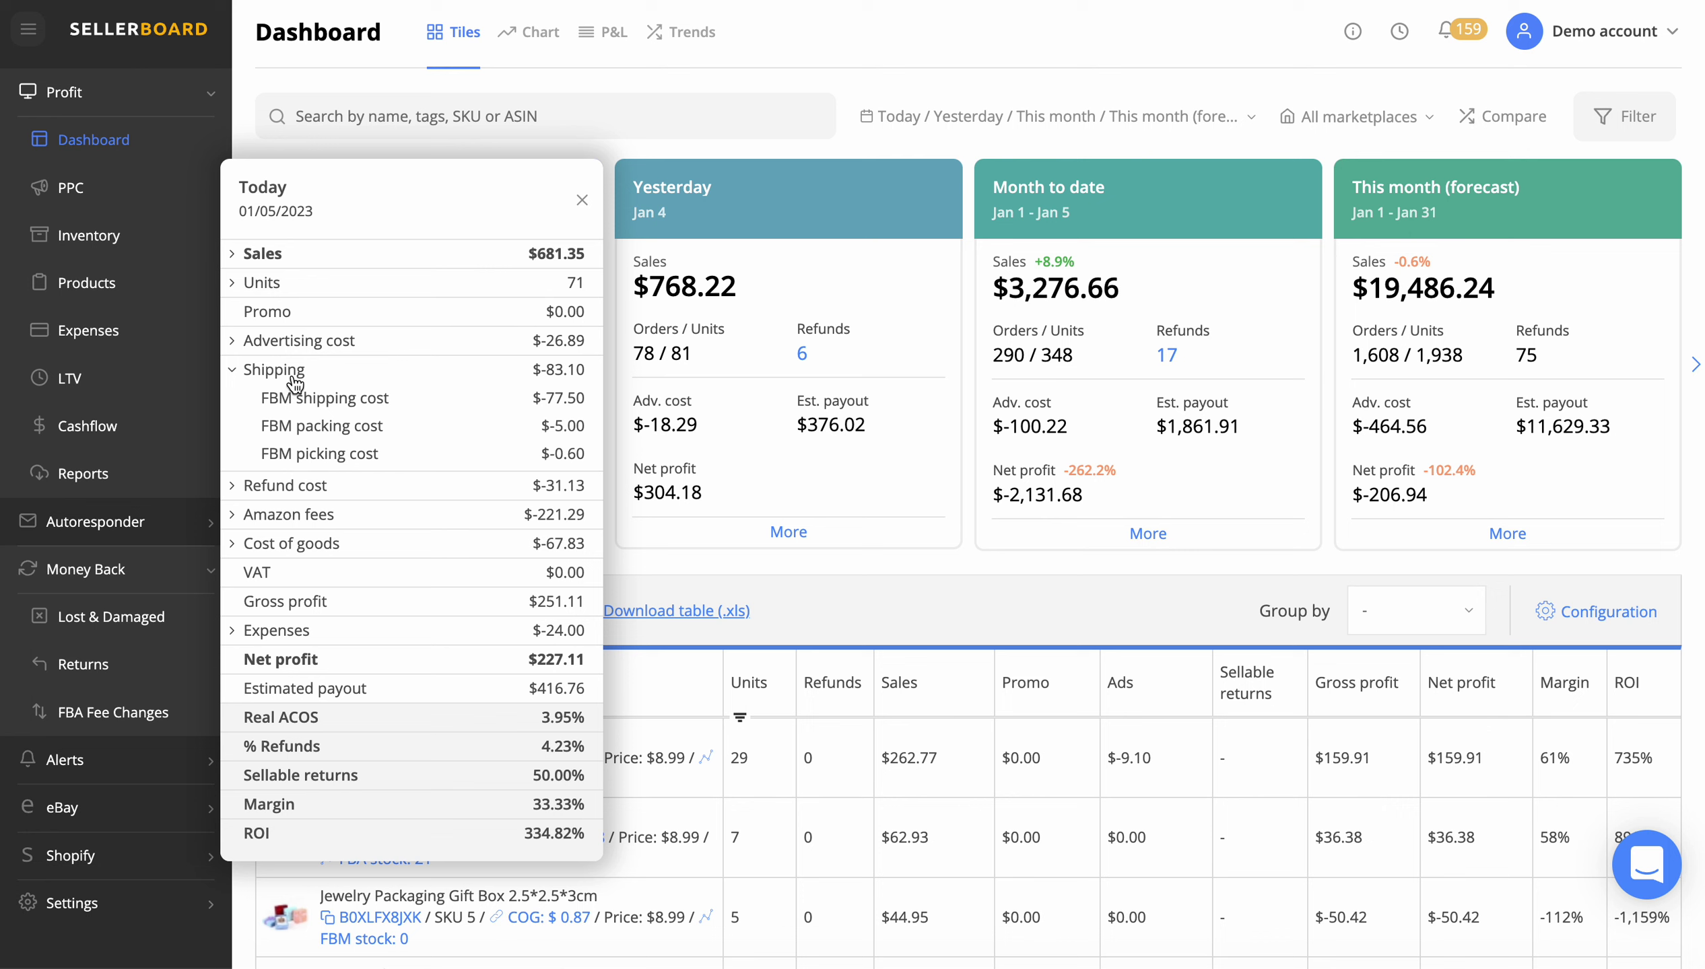
pyautogui.click(287, 370)
pyautogui.moveTo(321, 356)
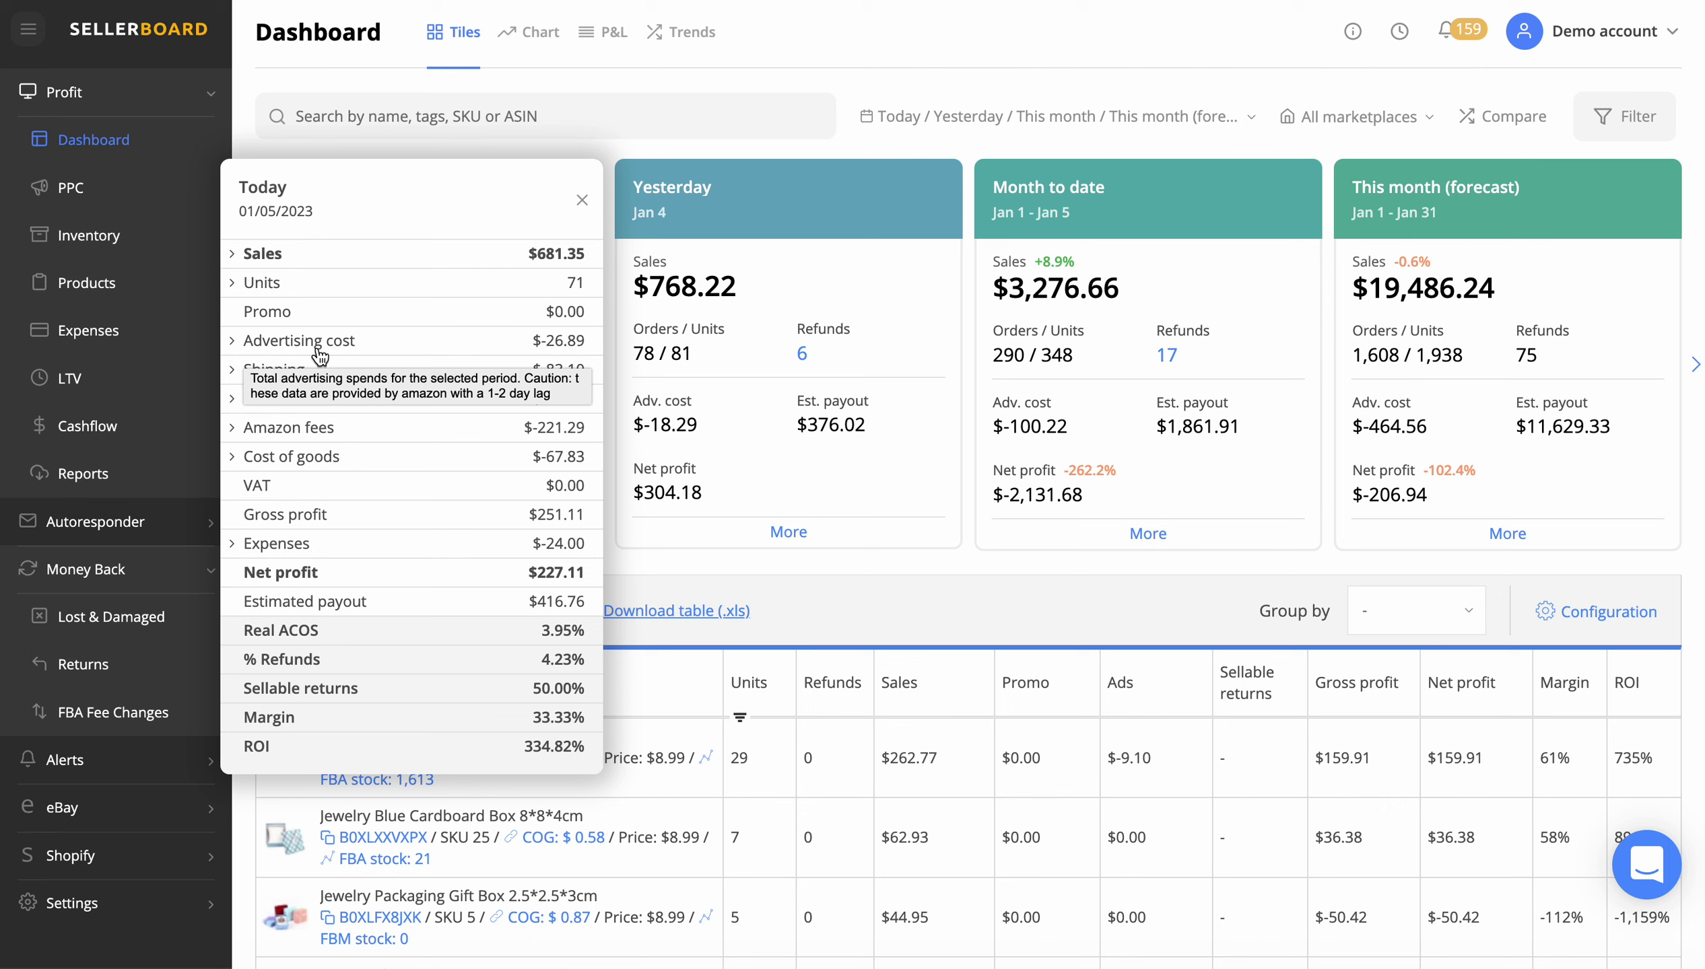
pyautogui.click(320, 354)
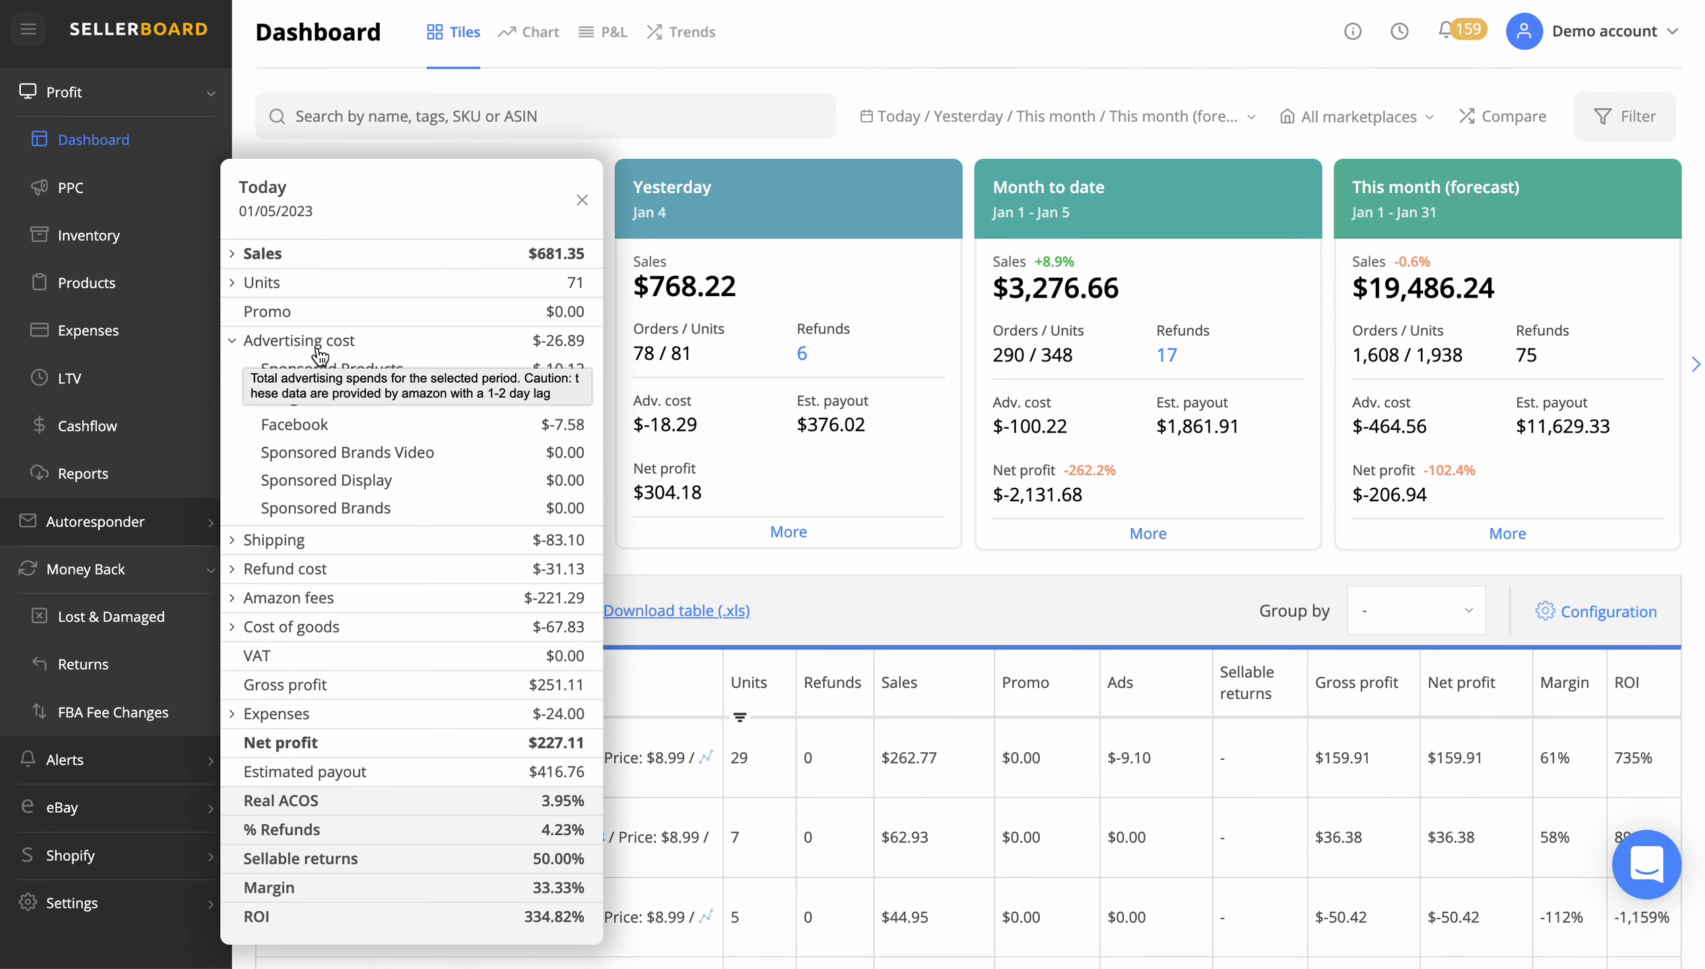
pyautogui.click(321, 354)
pyautogui.click(321, 344)
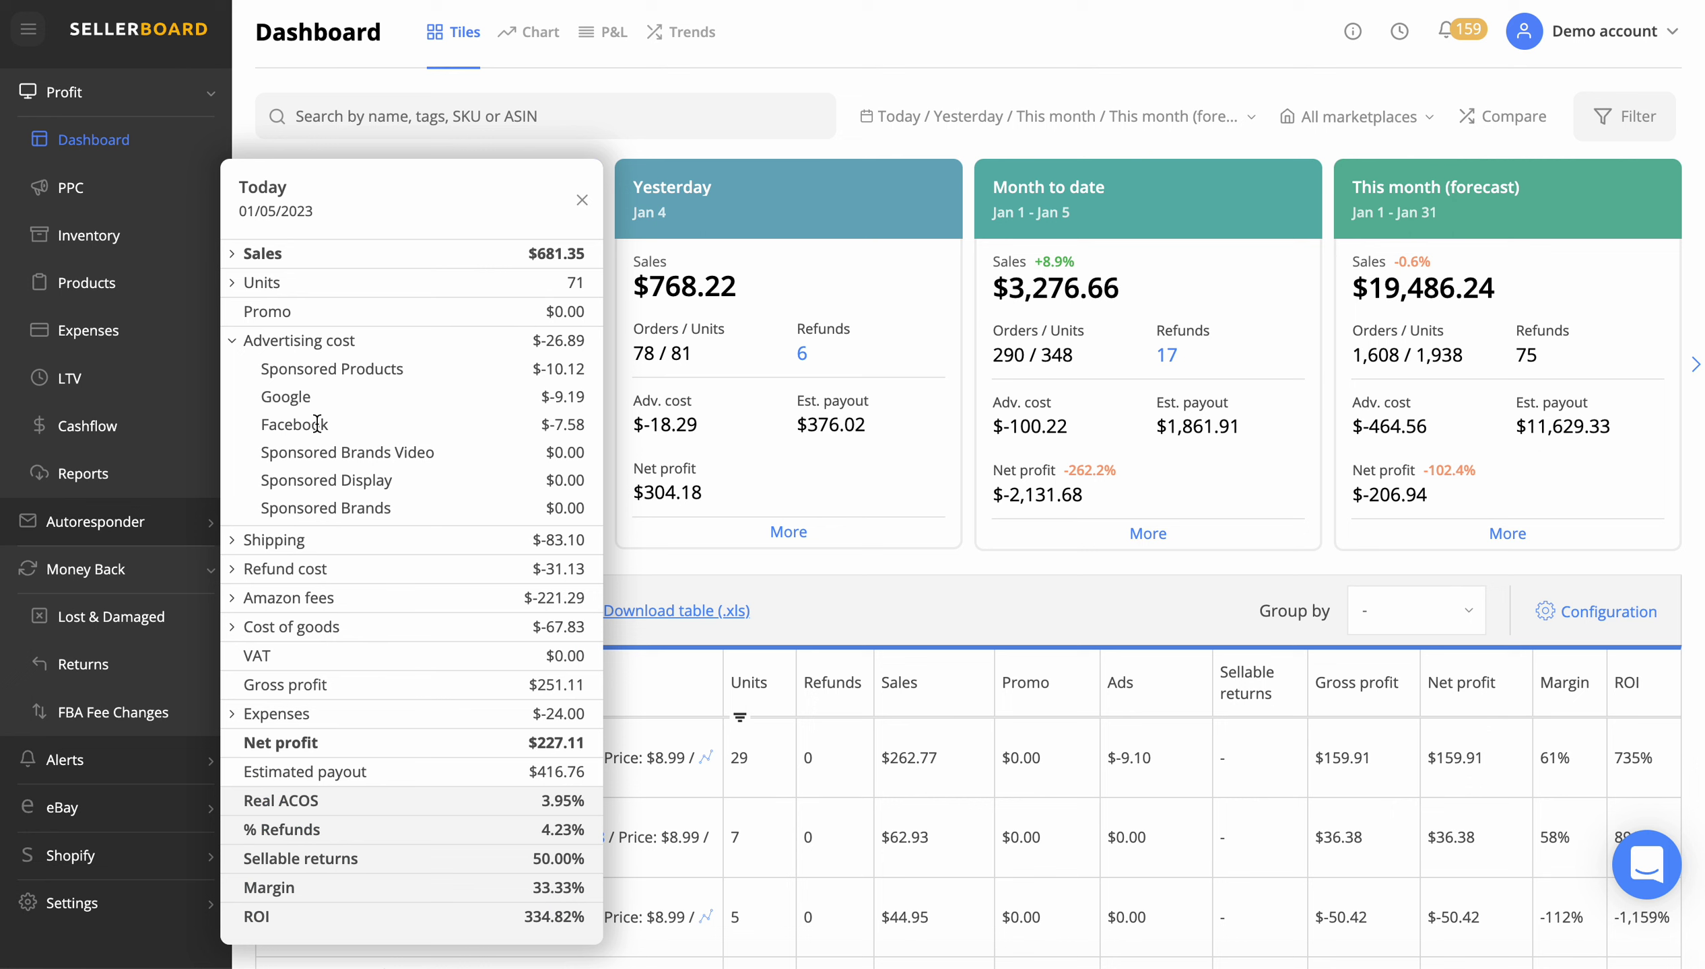
pyautogui.click(320, 340)
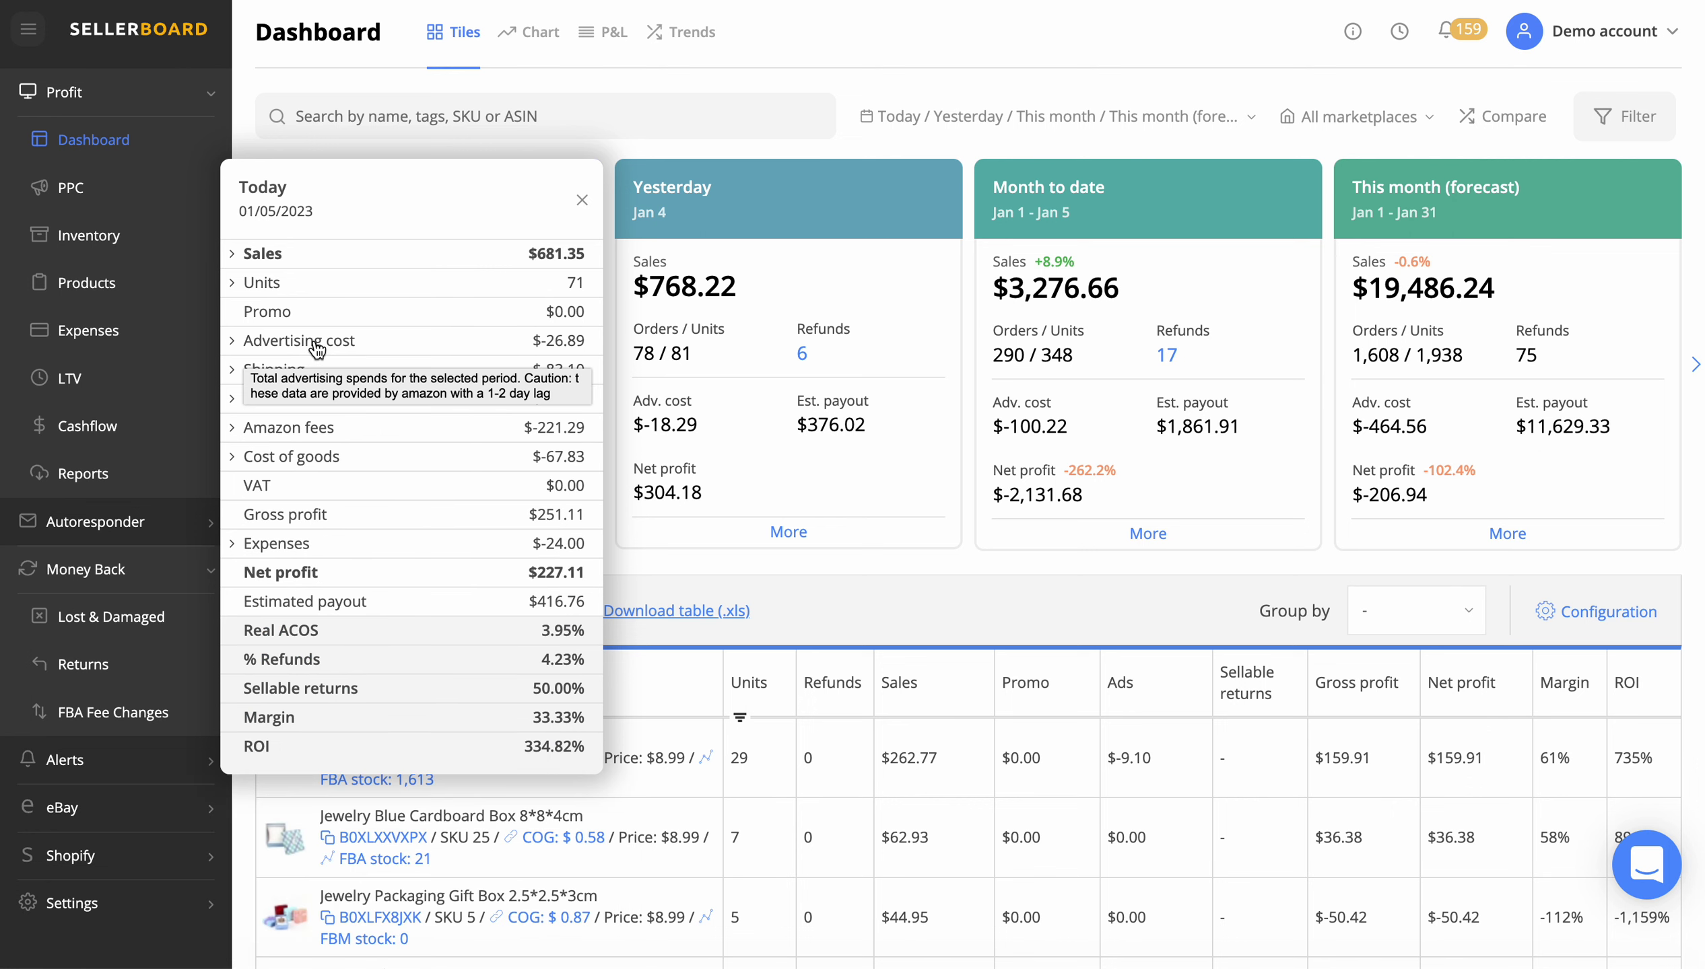
pyautogui.click(319, 431)
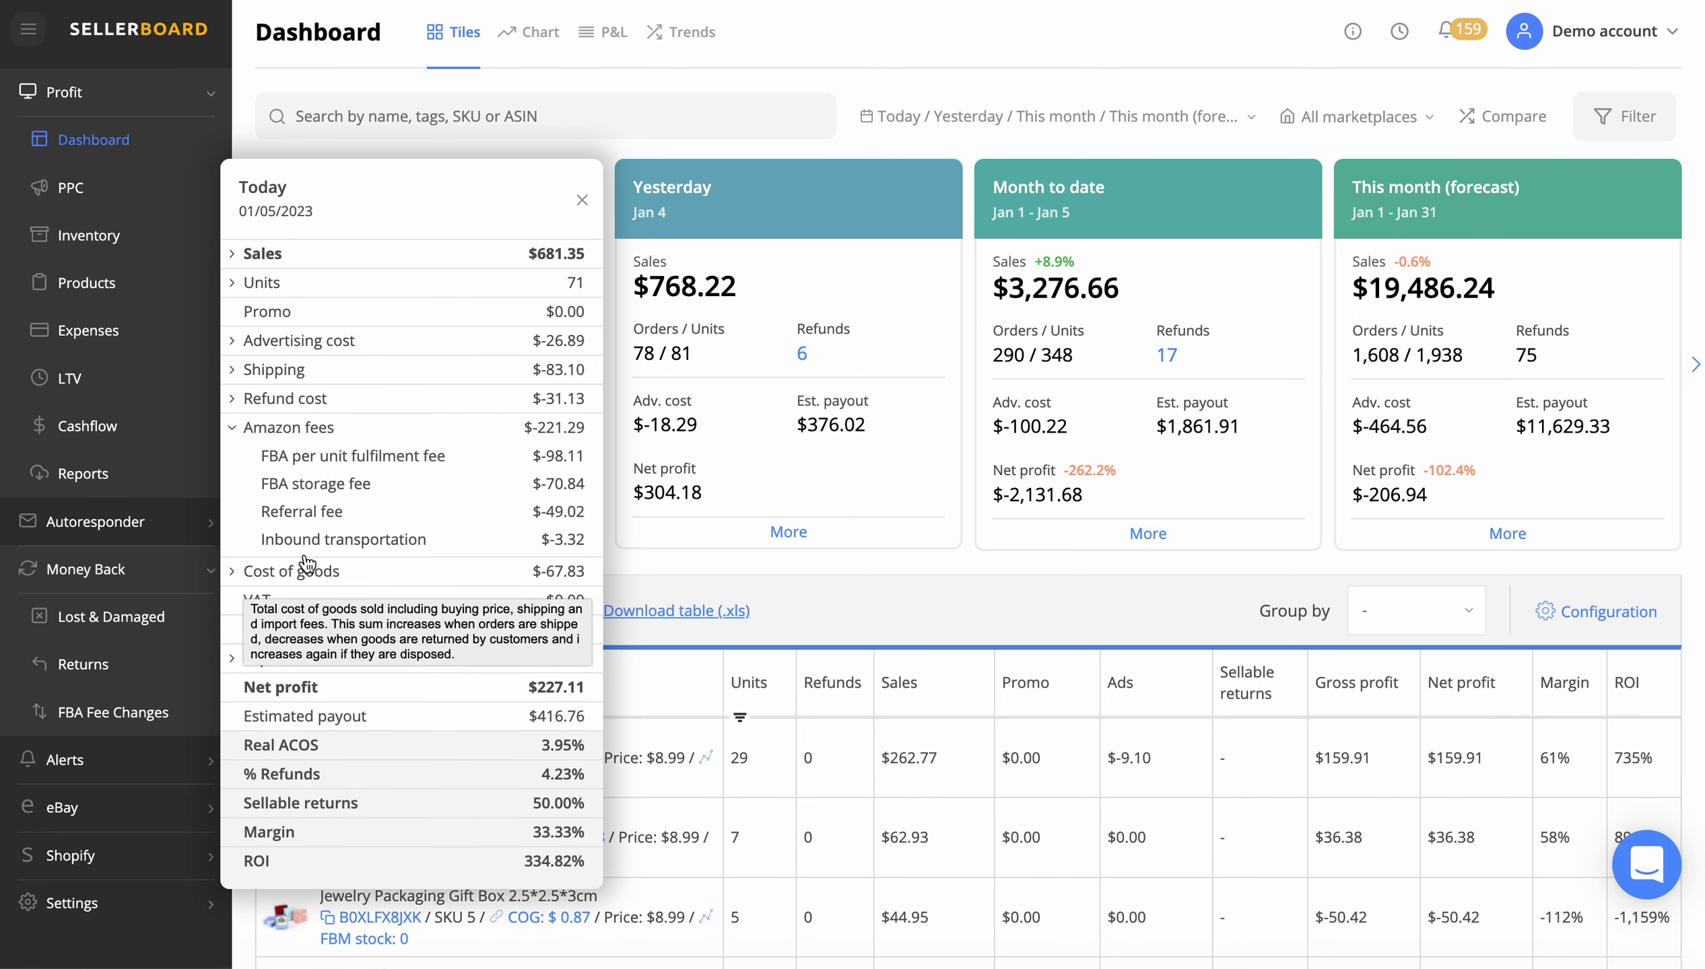
pyautogui.click(317, 426)
pyautogui.click(355, 399)
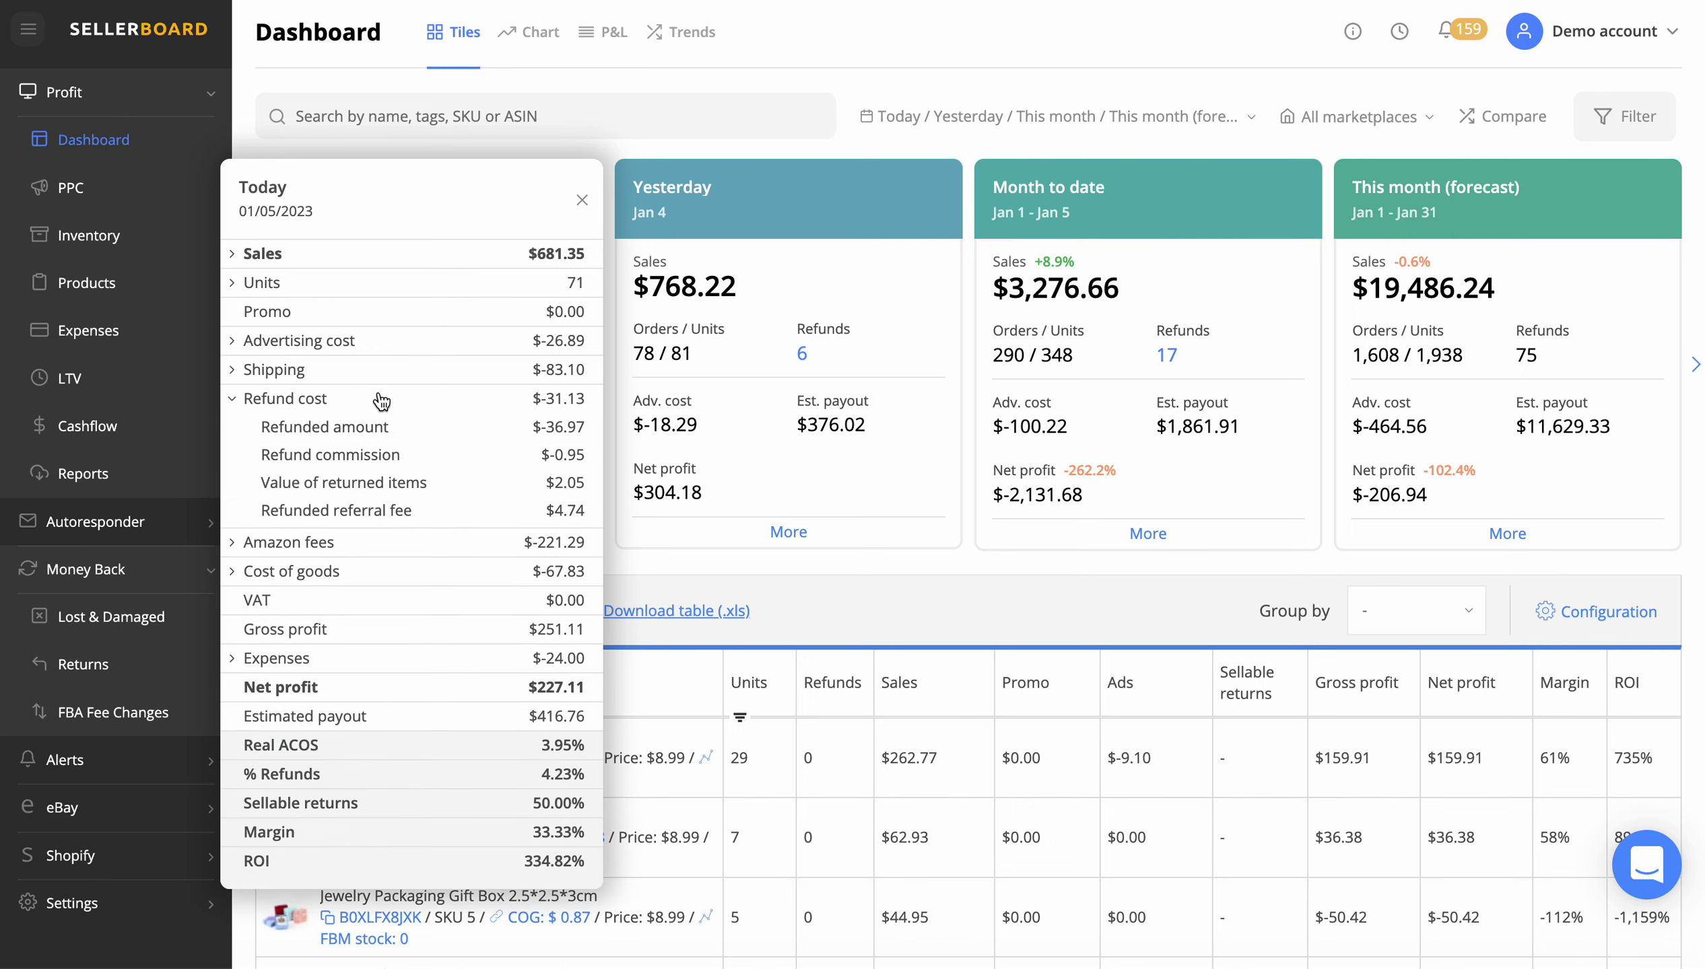
pyautogui.click(356, 400)
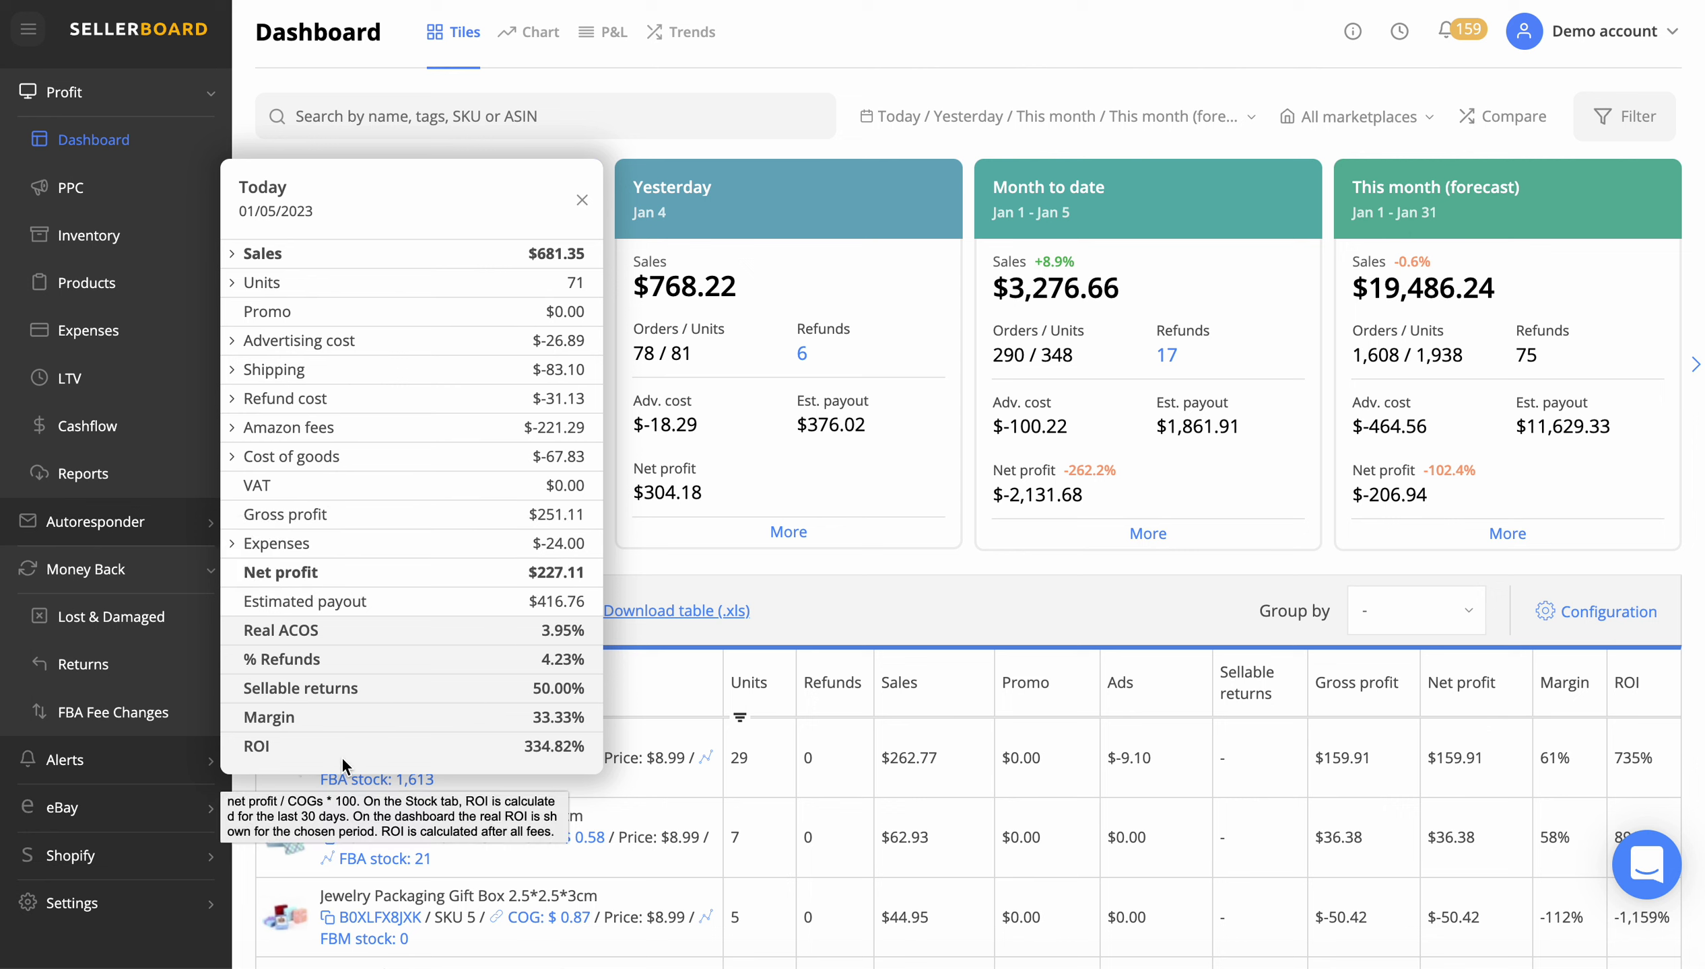
pyautogui.moveTo(558, 706)
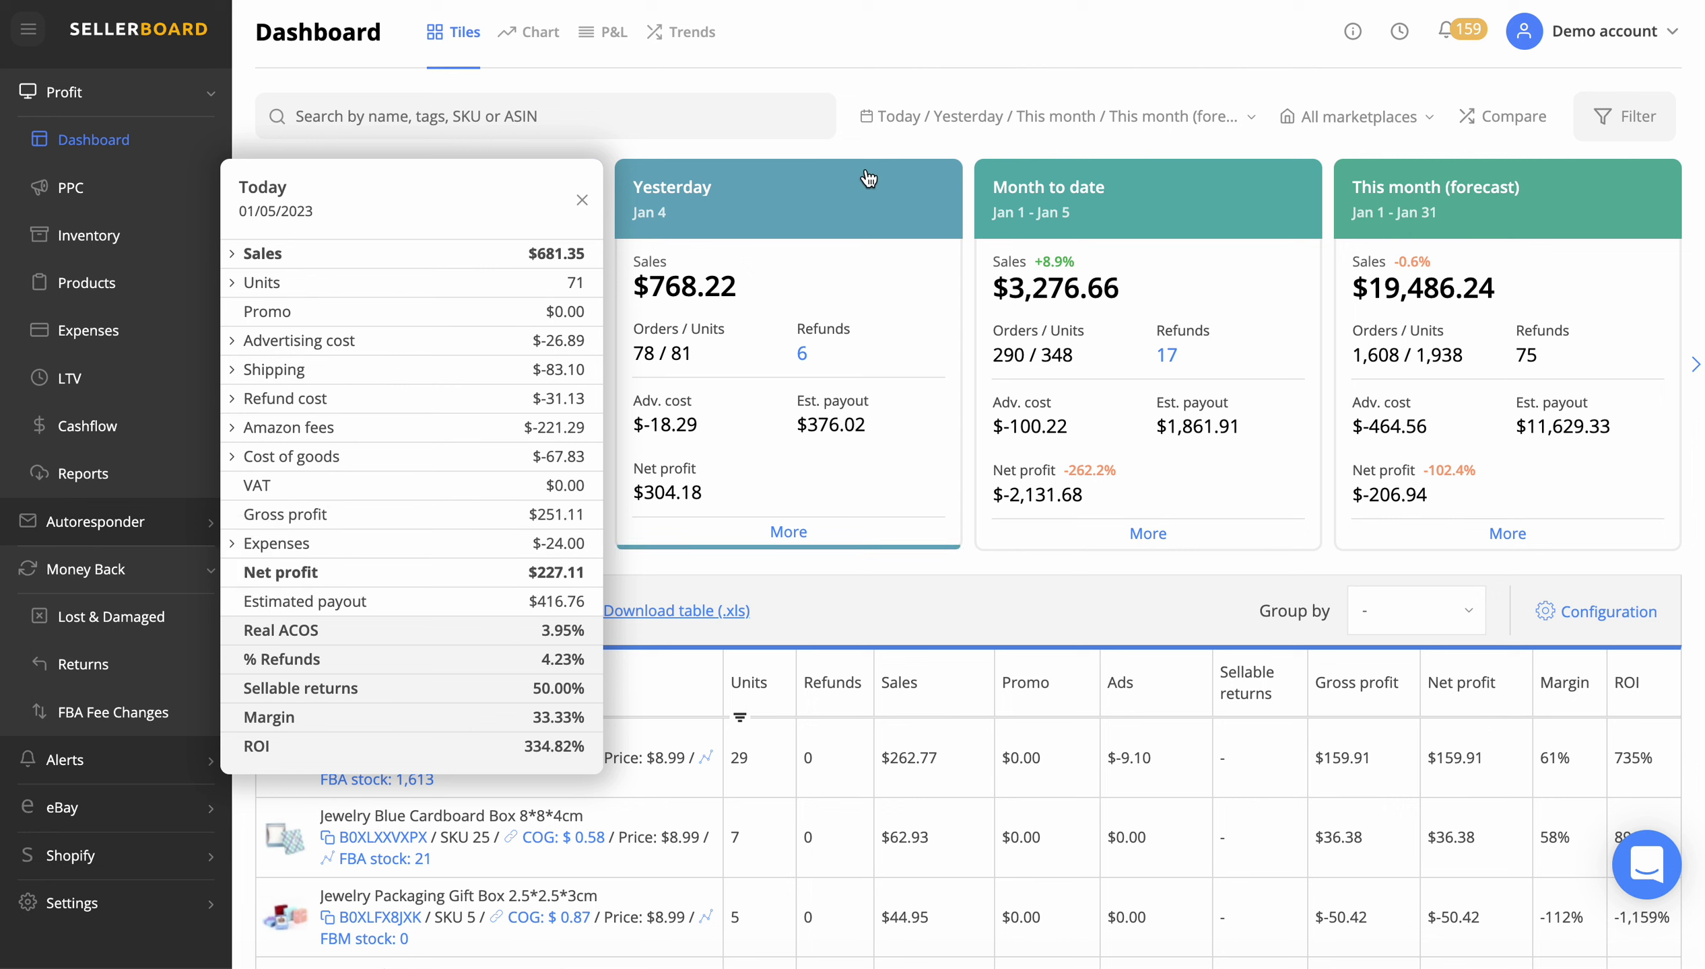
# Close the Today and Month-to-date breakdowns and scroll down to the per-product profit table.
pyautogui.click(582, 202)
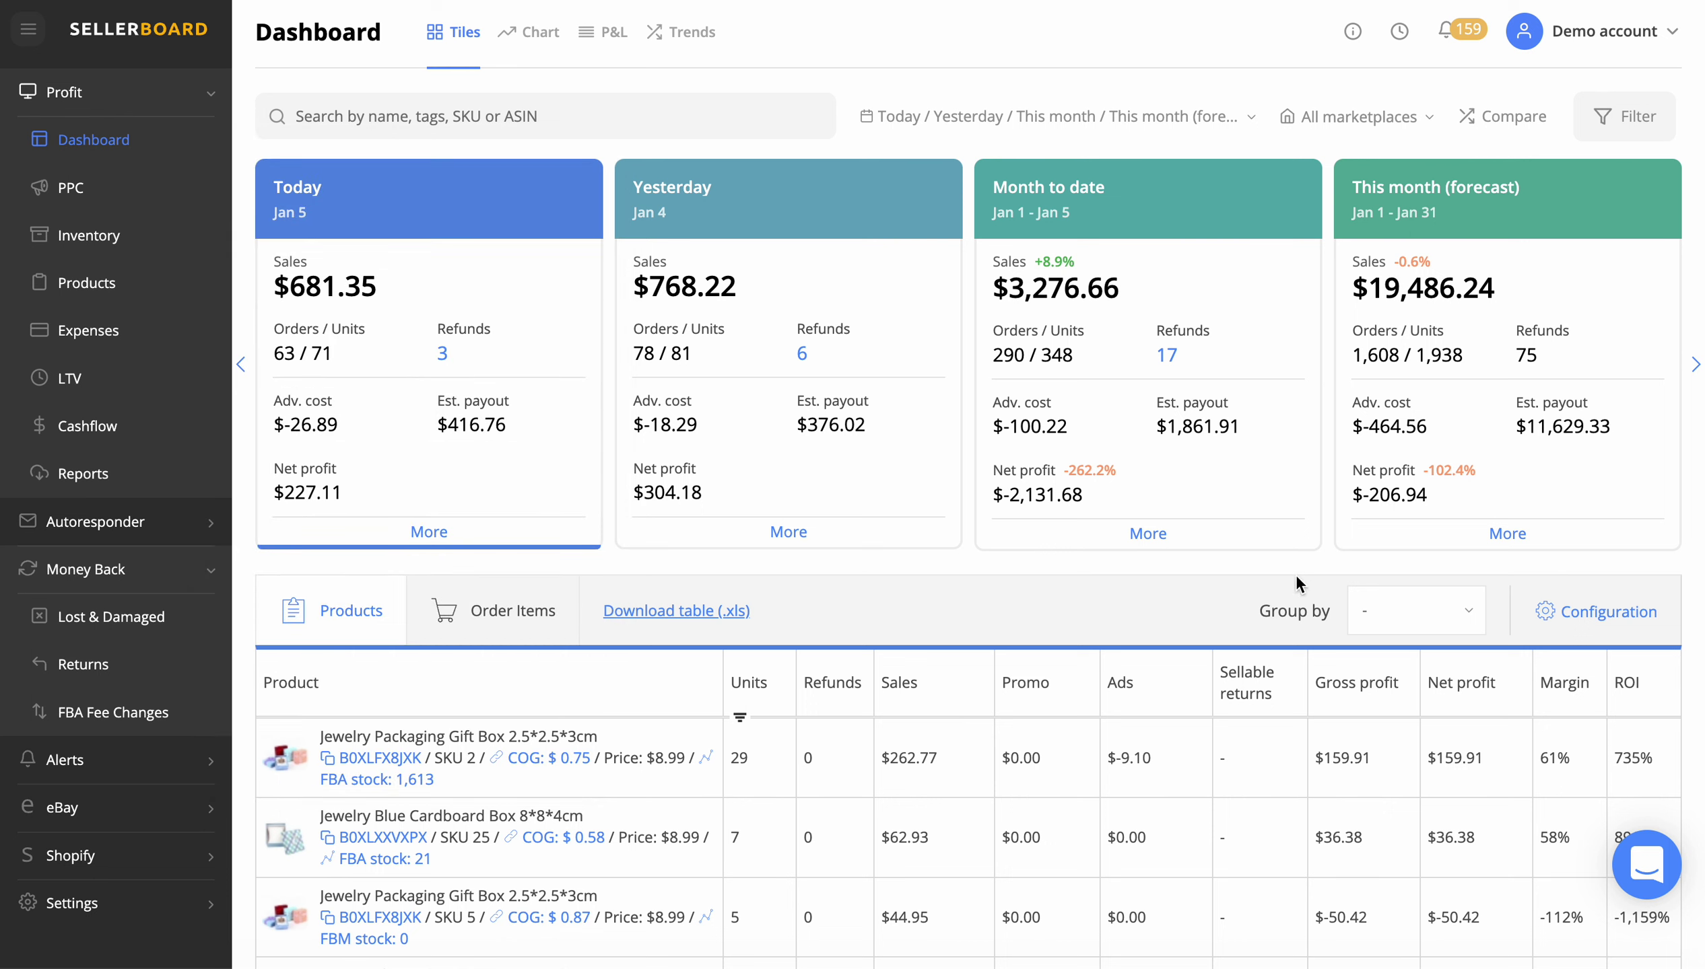
pyautogui.click(1148, 534)
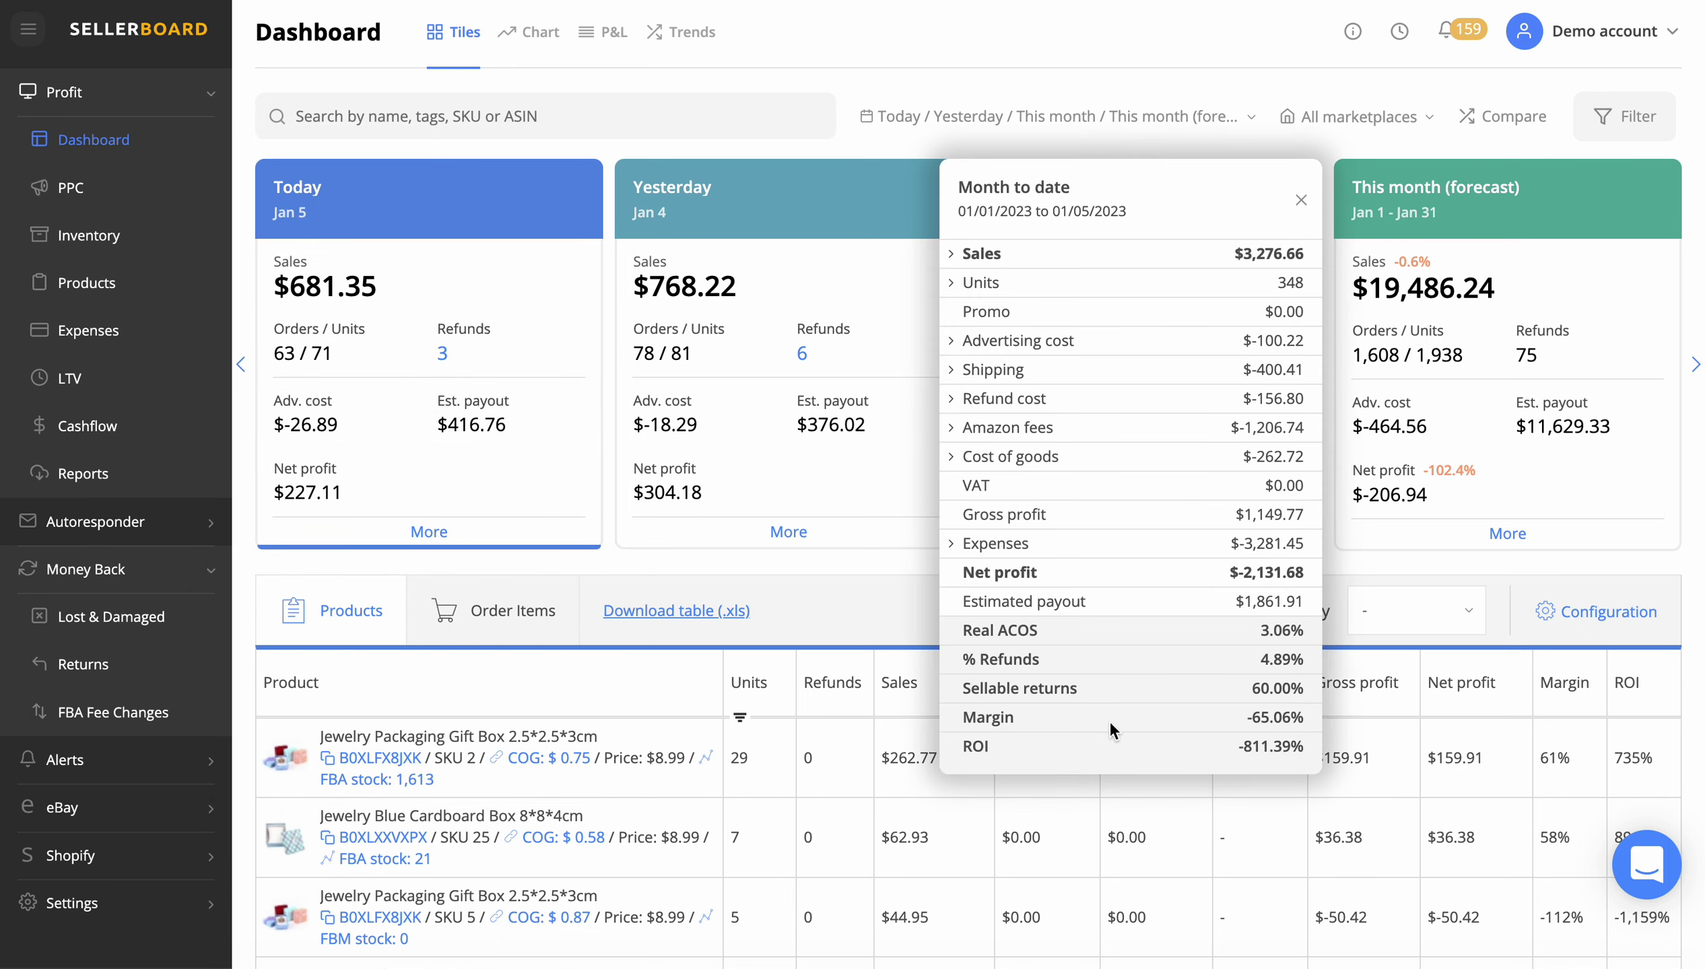
pyautogui.click(1300, 202)
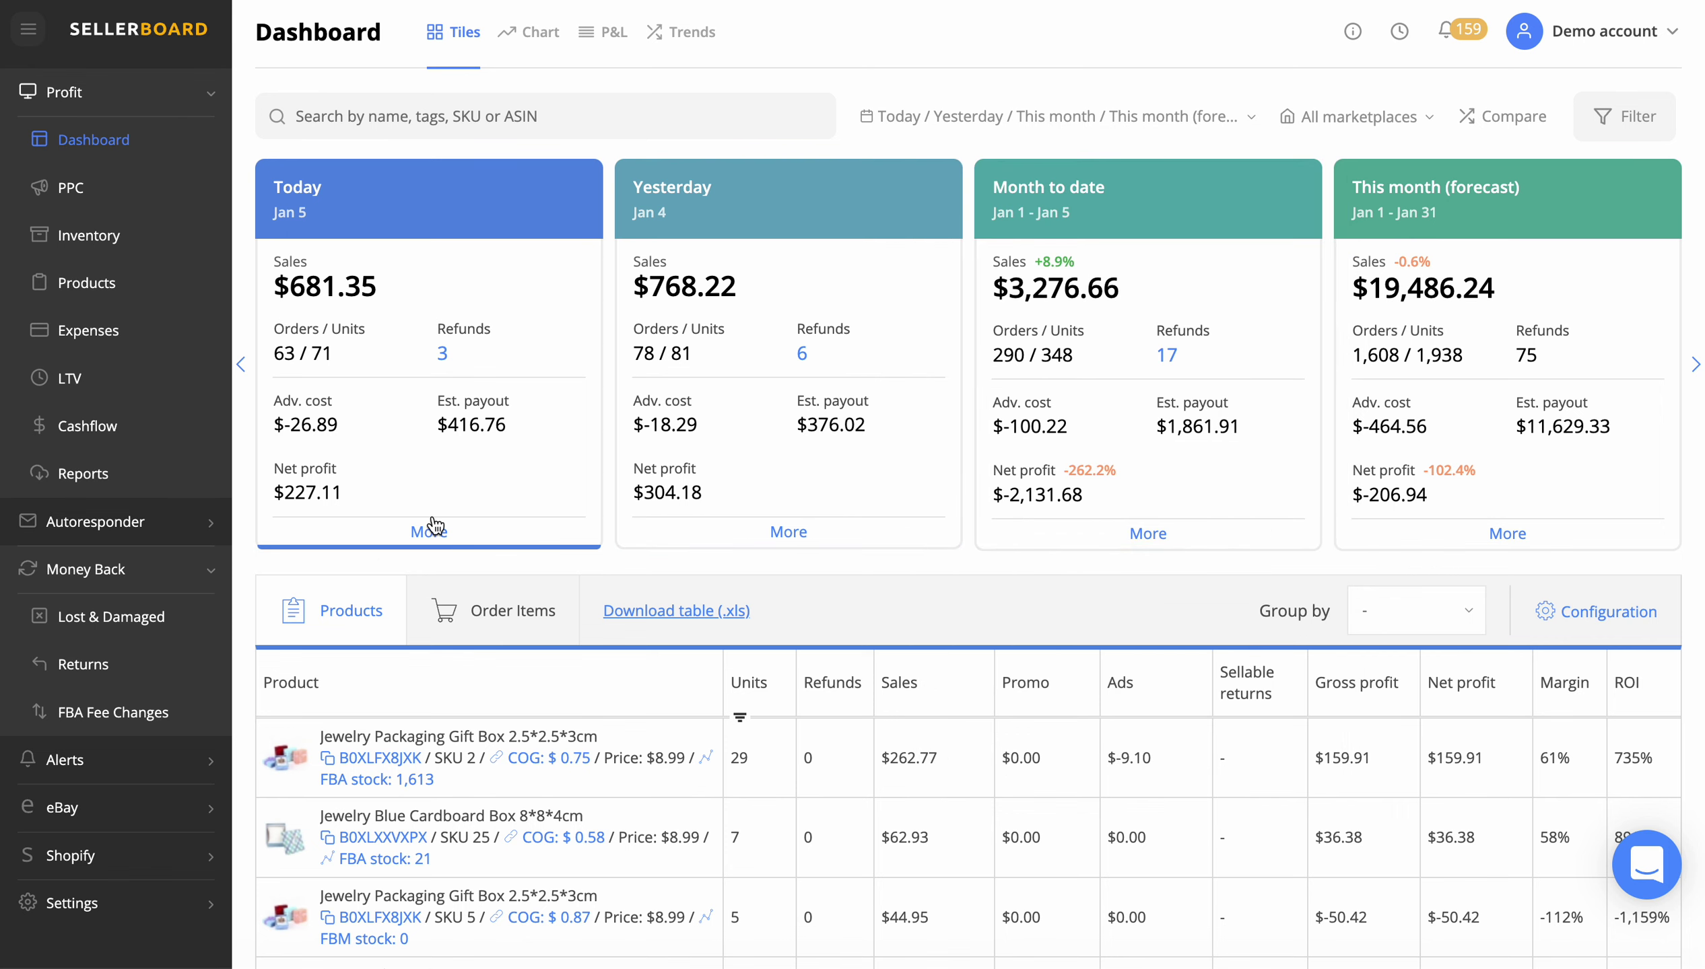
pyautogui.scroll(-4, 433, 521)
pyautogui.scroll(-3, 433, 515)
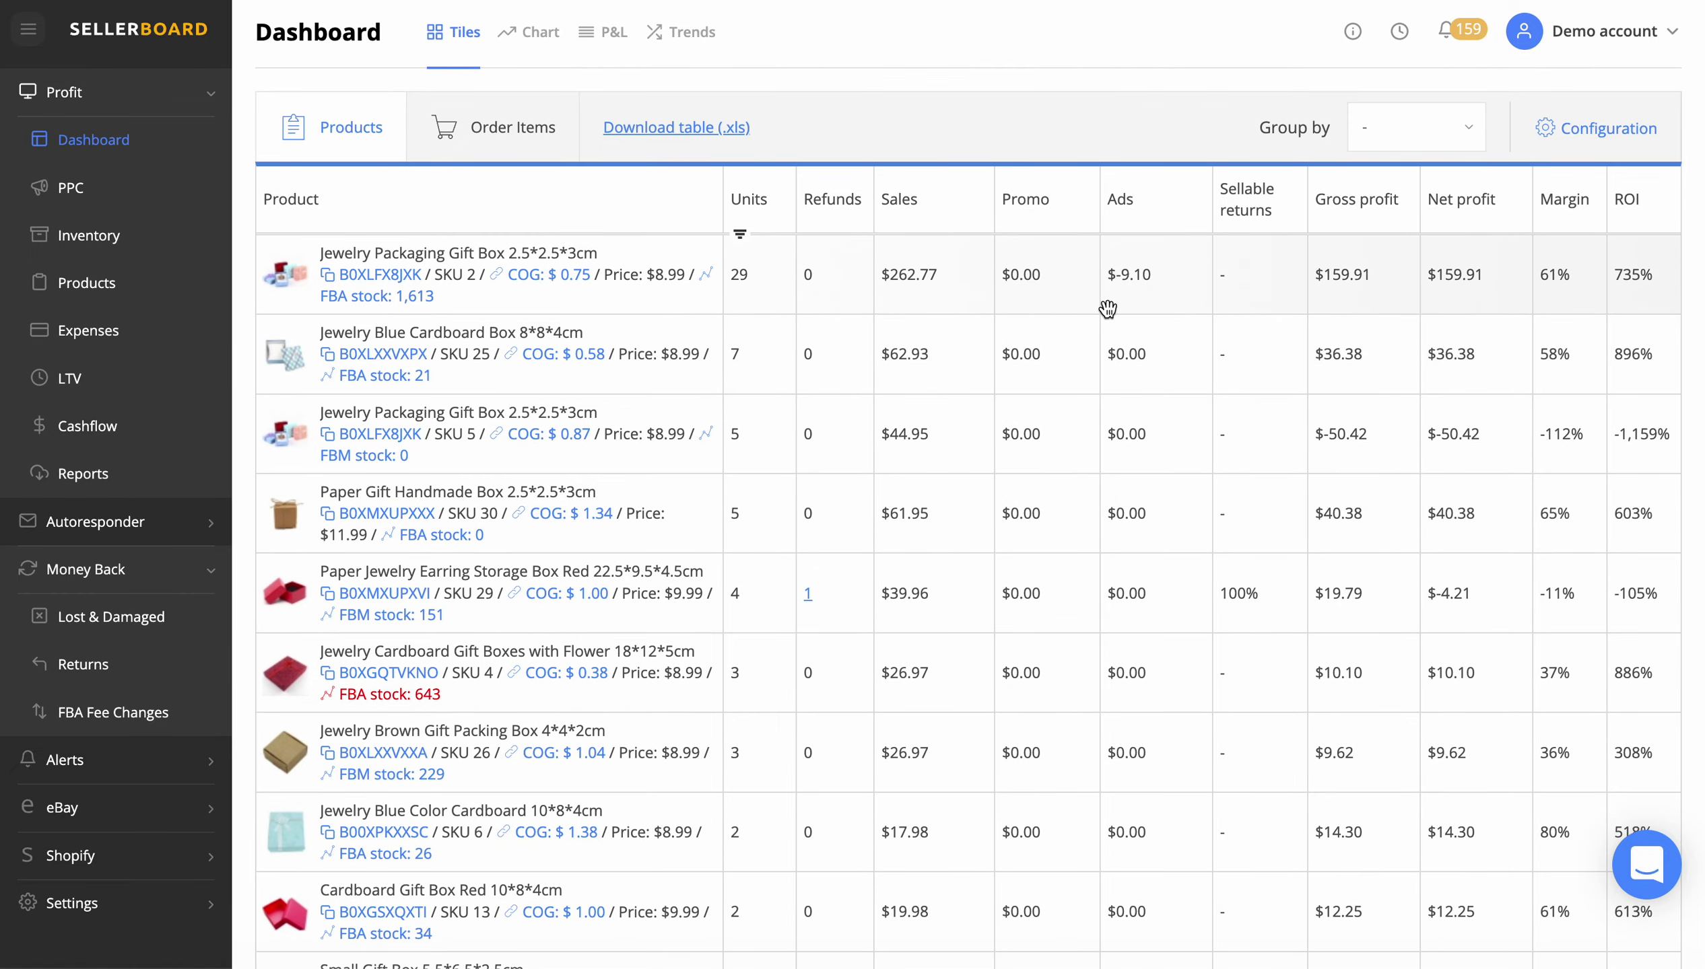
pyautogui.hscroll(3, 1108, 309)
pyautogui.click(1638, 277)
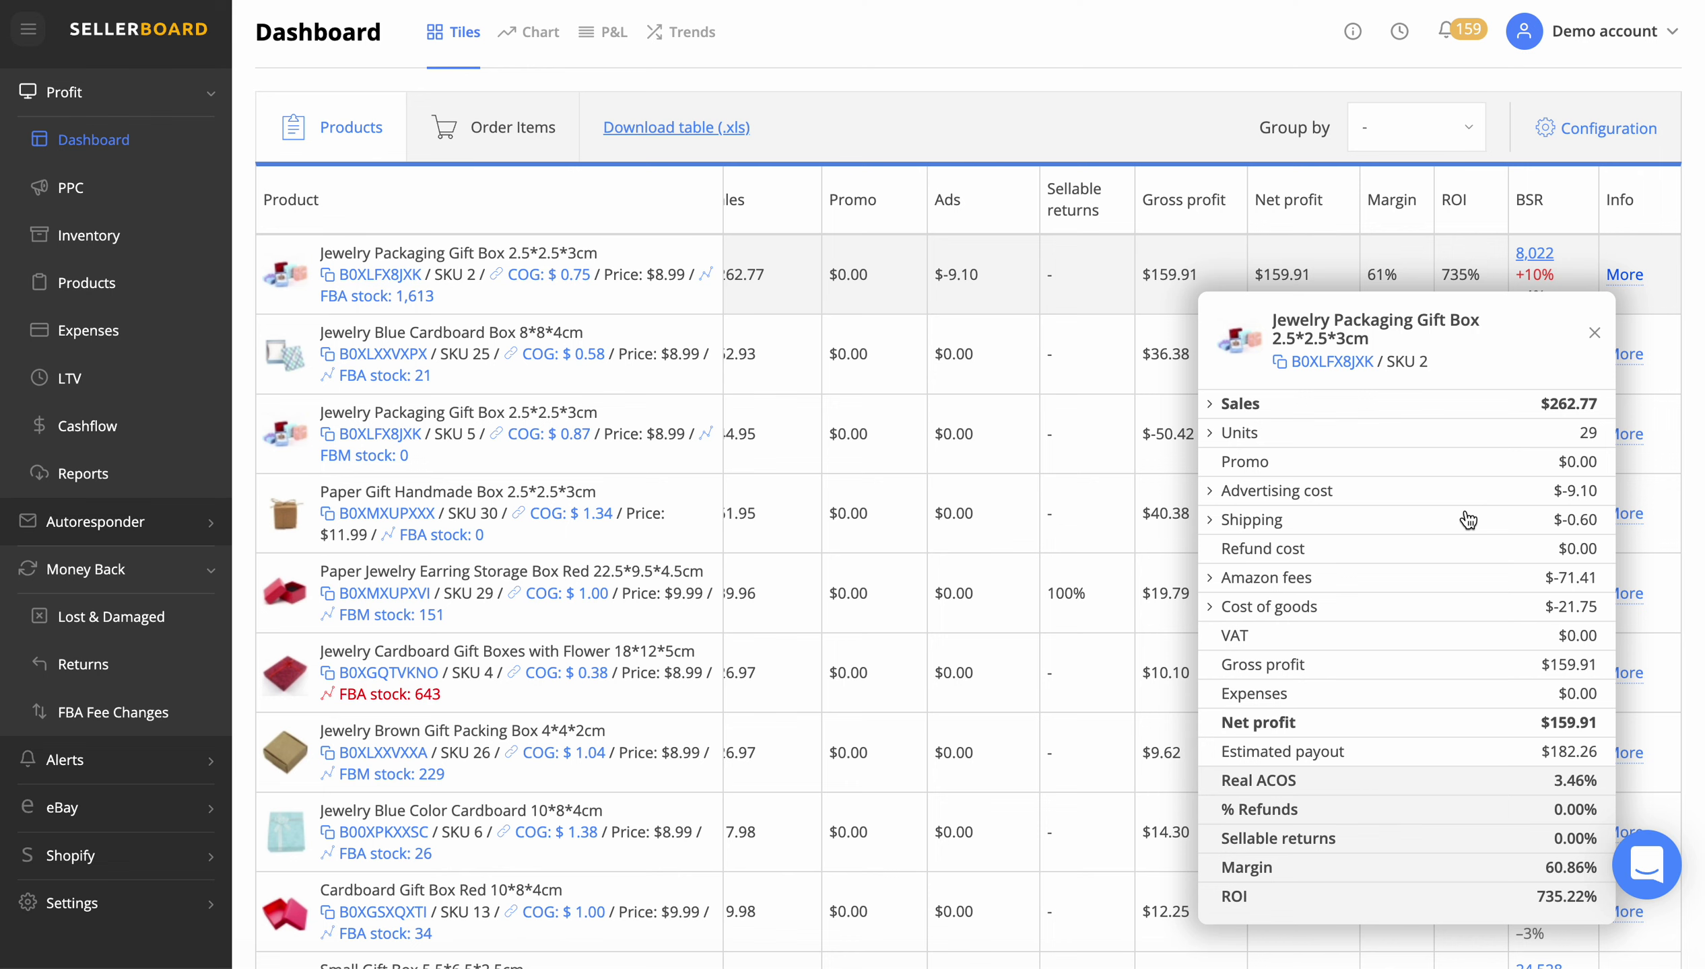
pyautogui.click(1595, 336)
pyautogui.scroll(-1, 1332, 419)
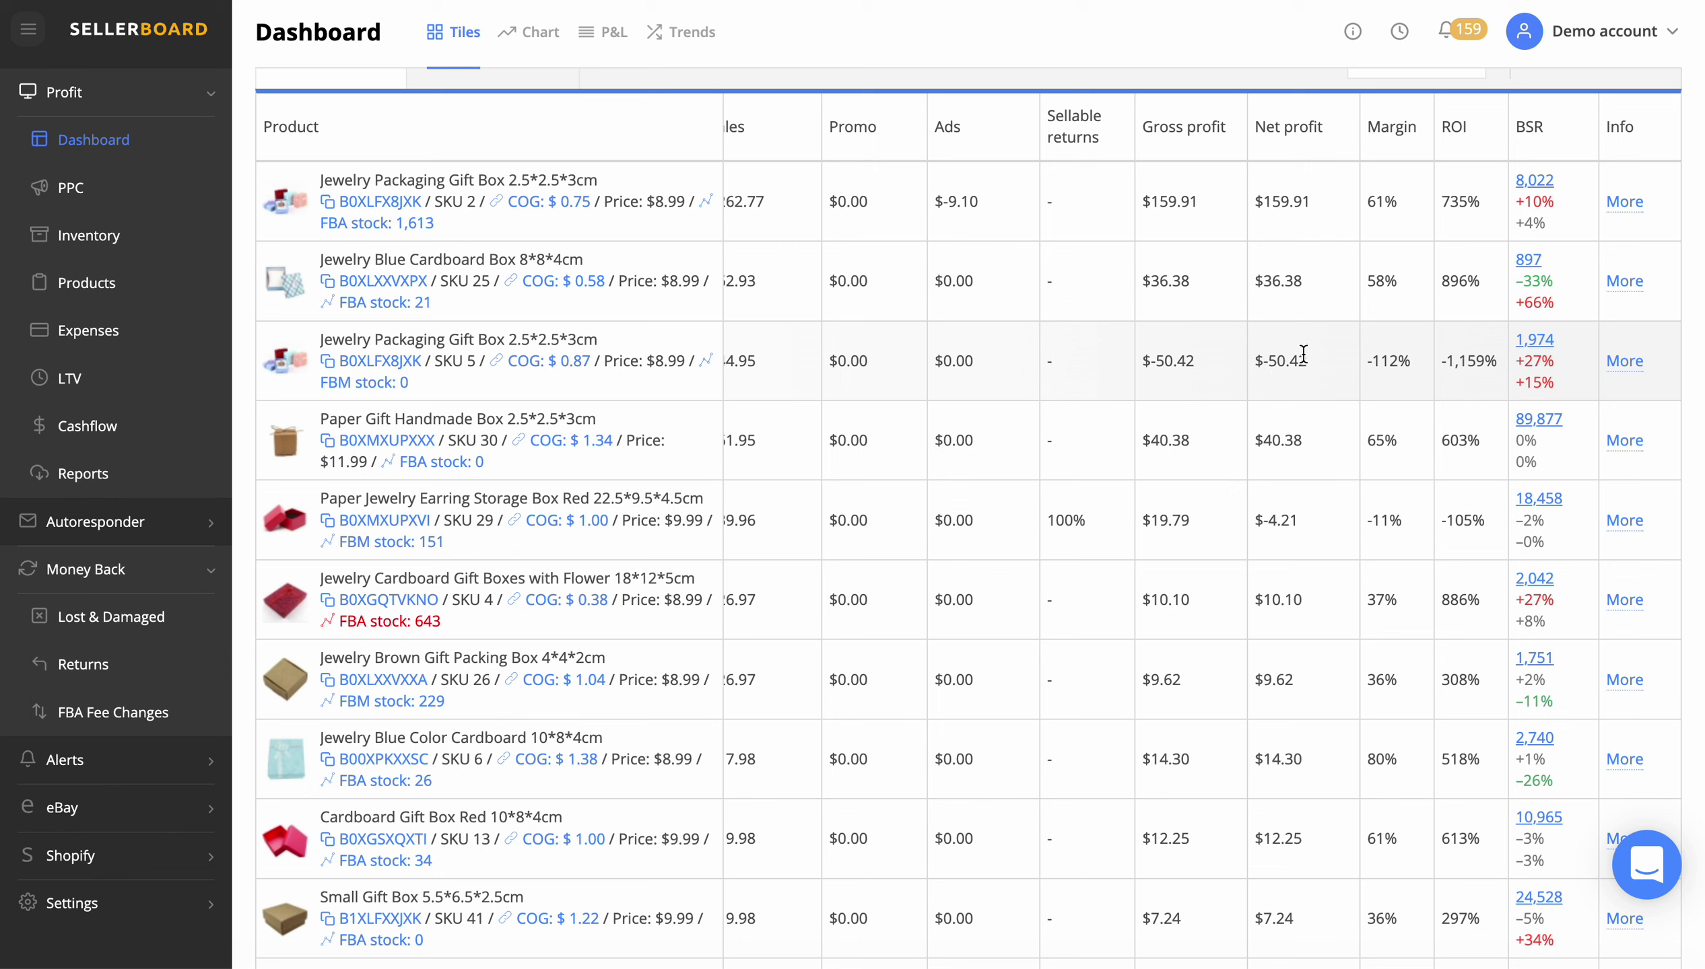
pyautogui.click(1635, 369)
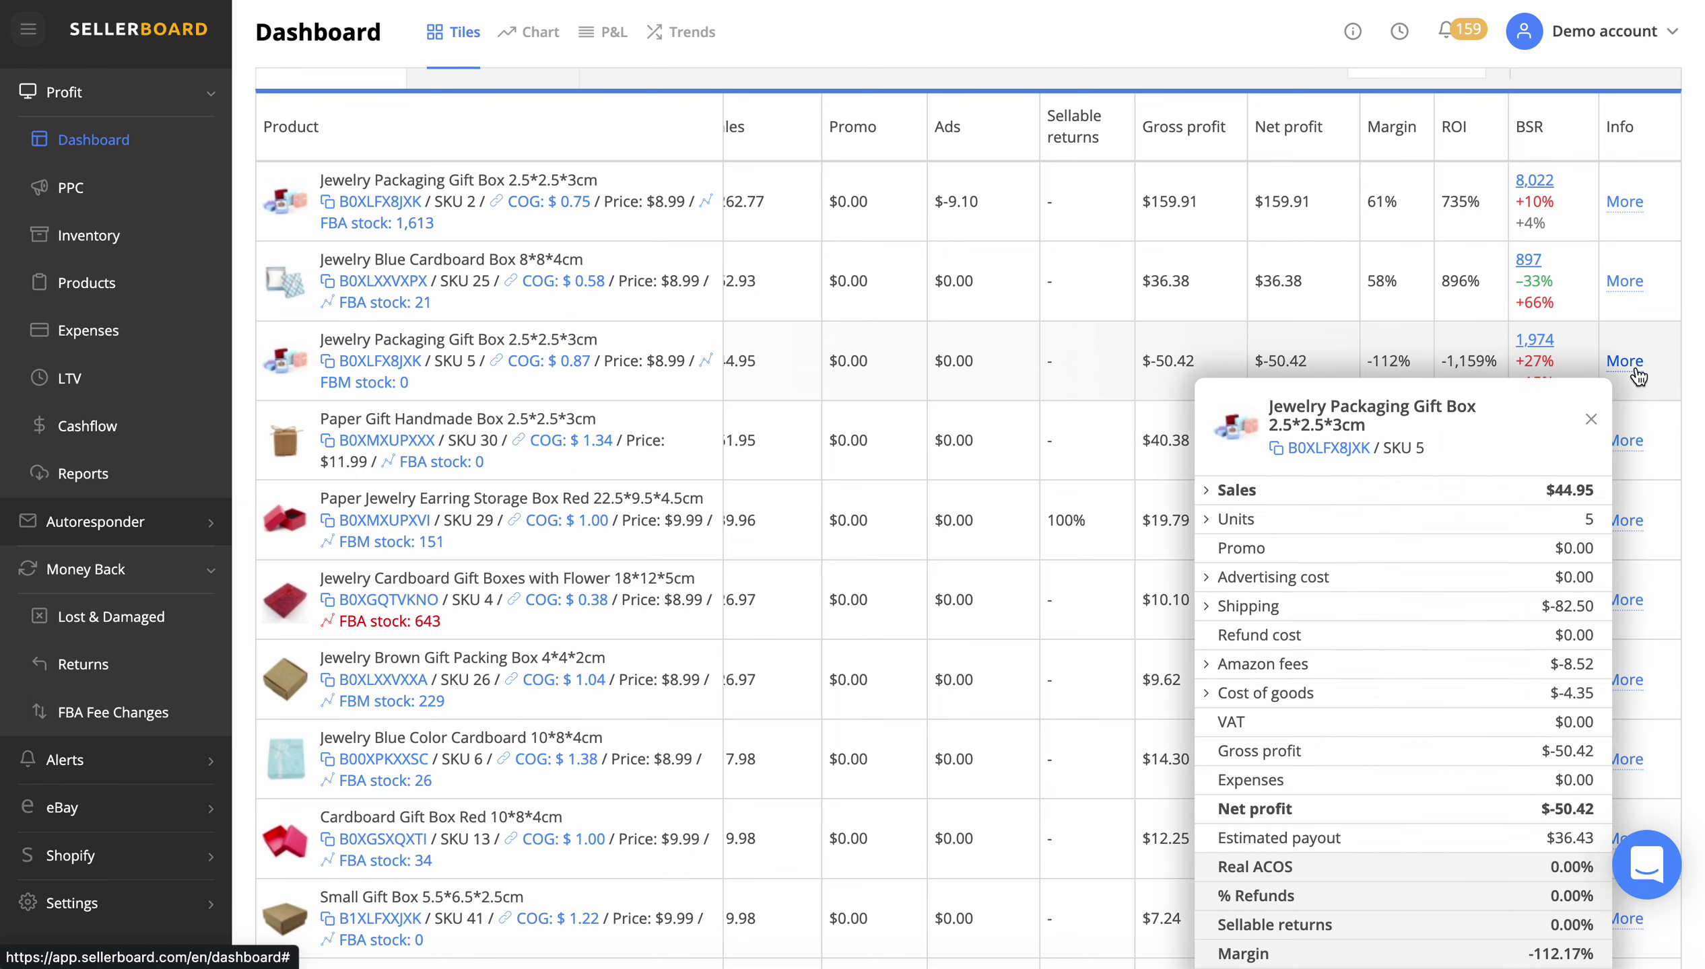
pyautogui.click(1259, 611)
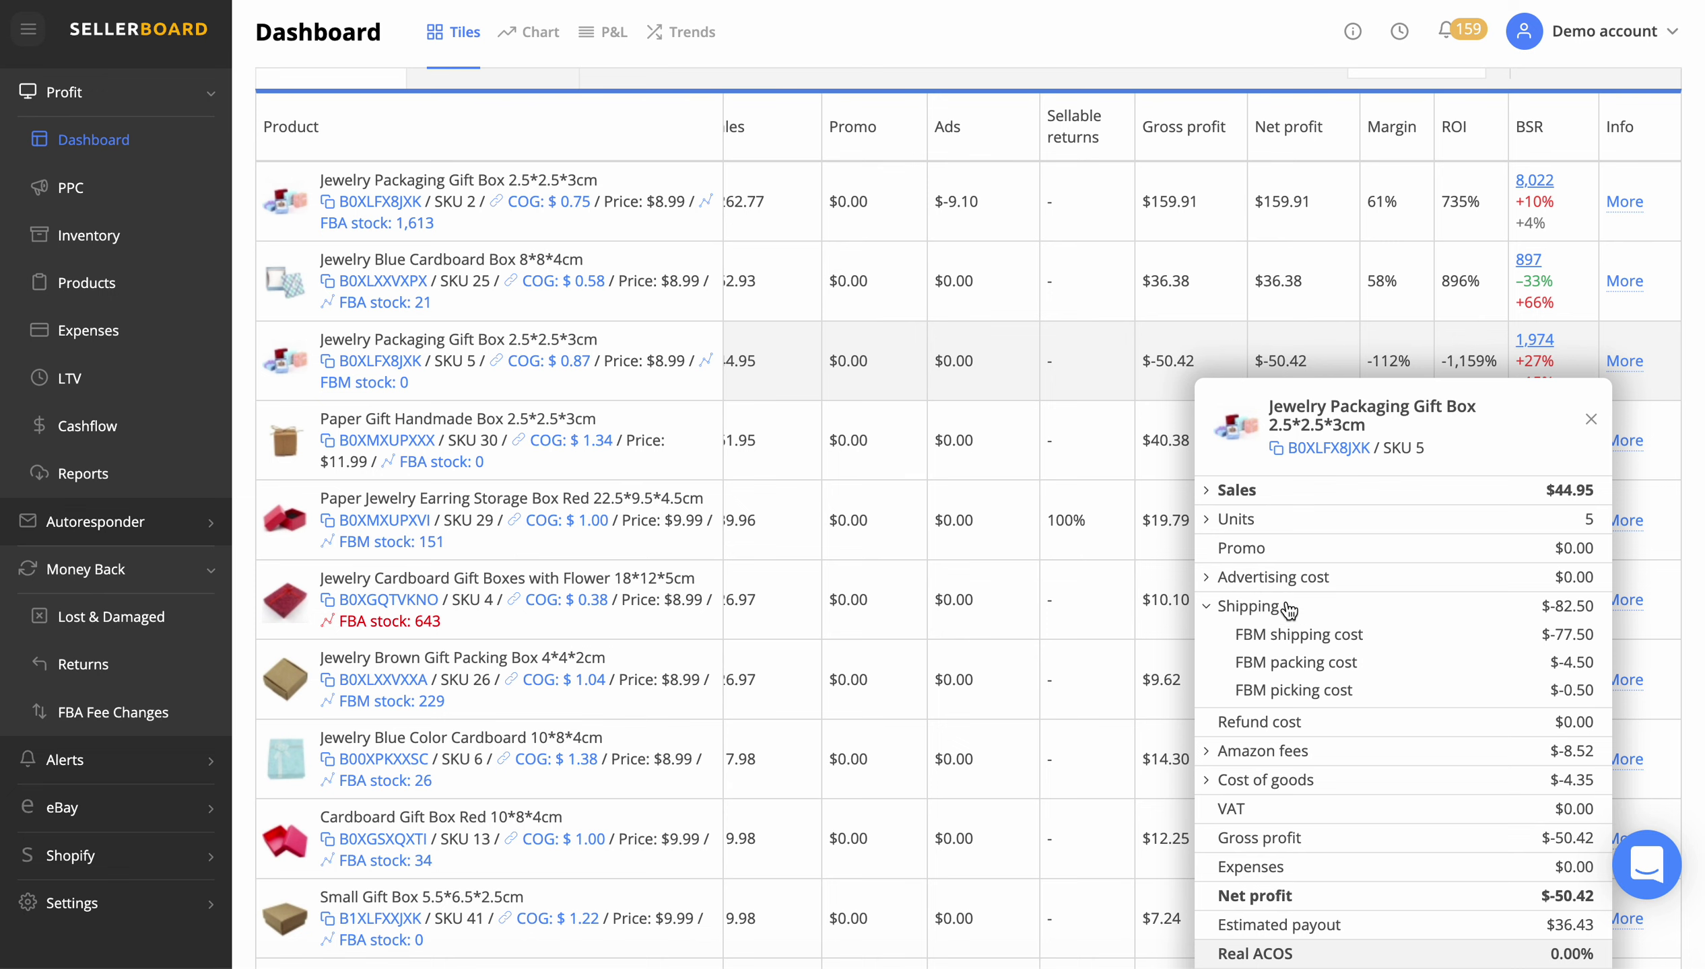
pyautogui.click(1281, 609)
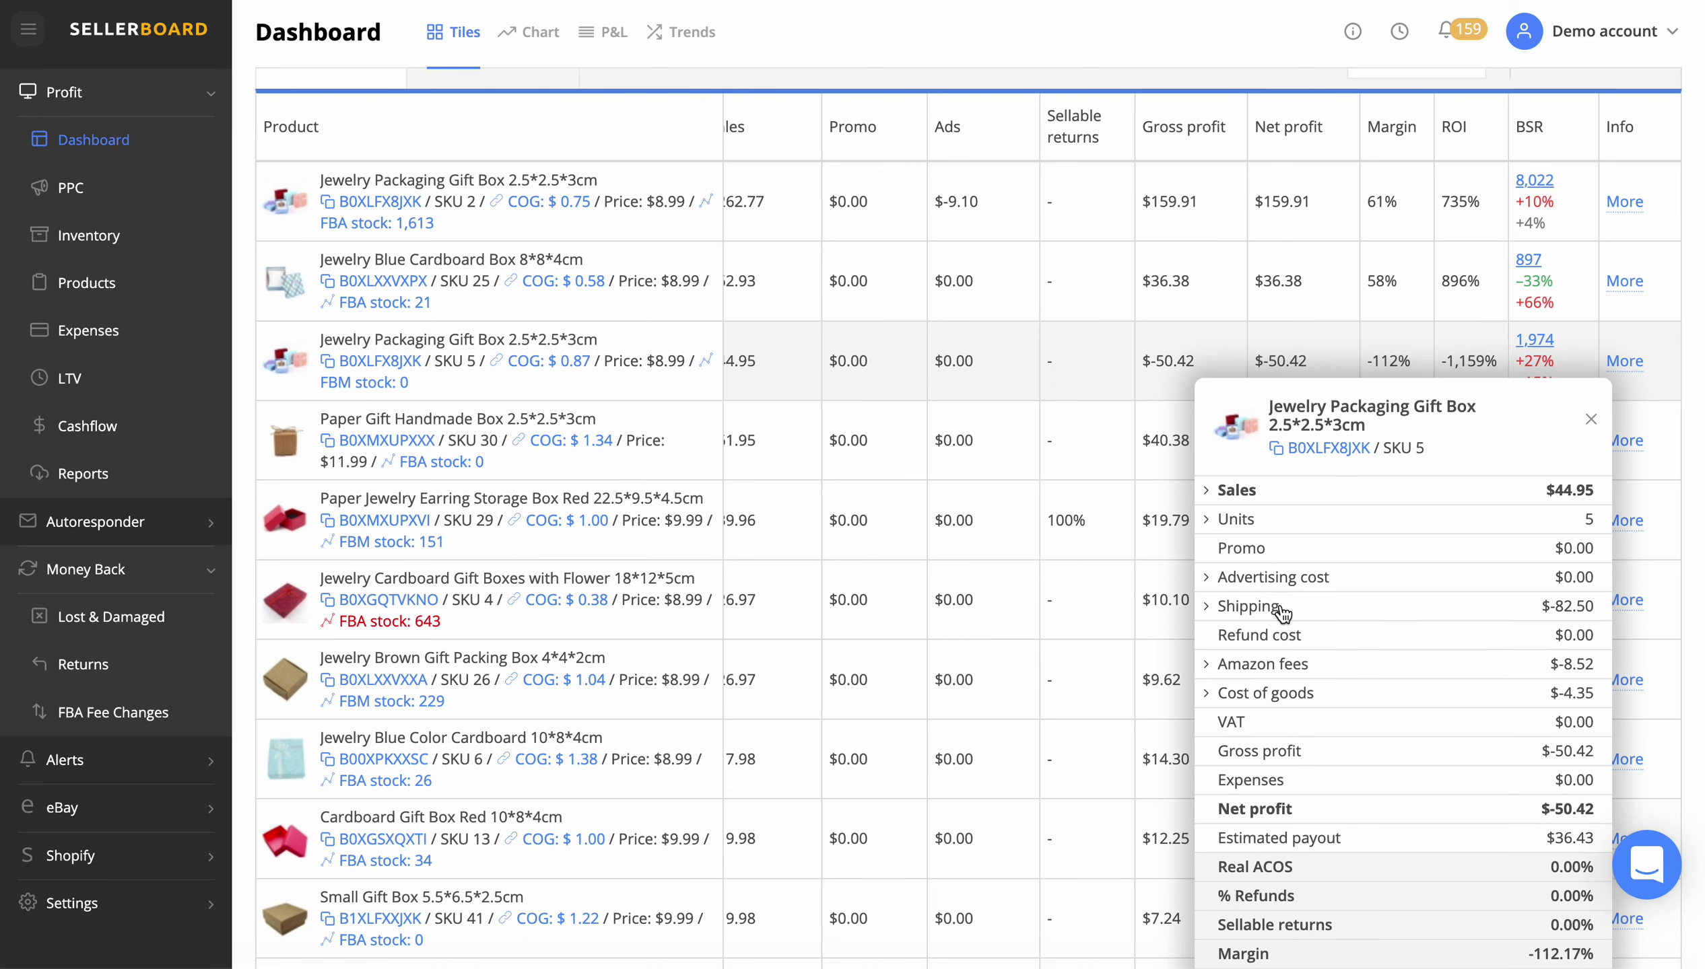
pyautogui.click(1590, 420)
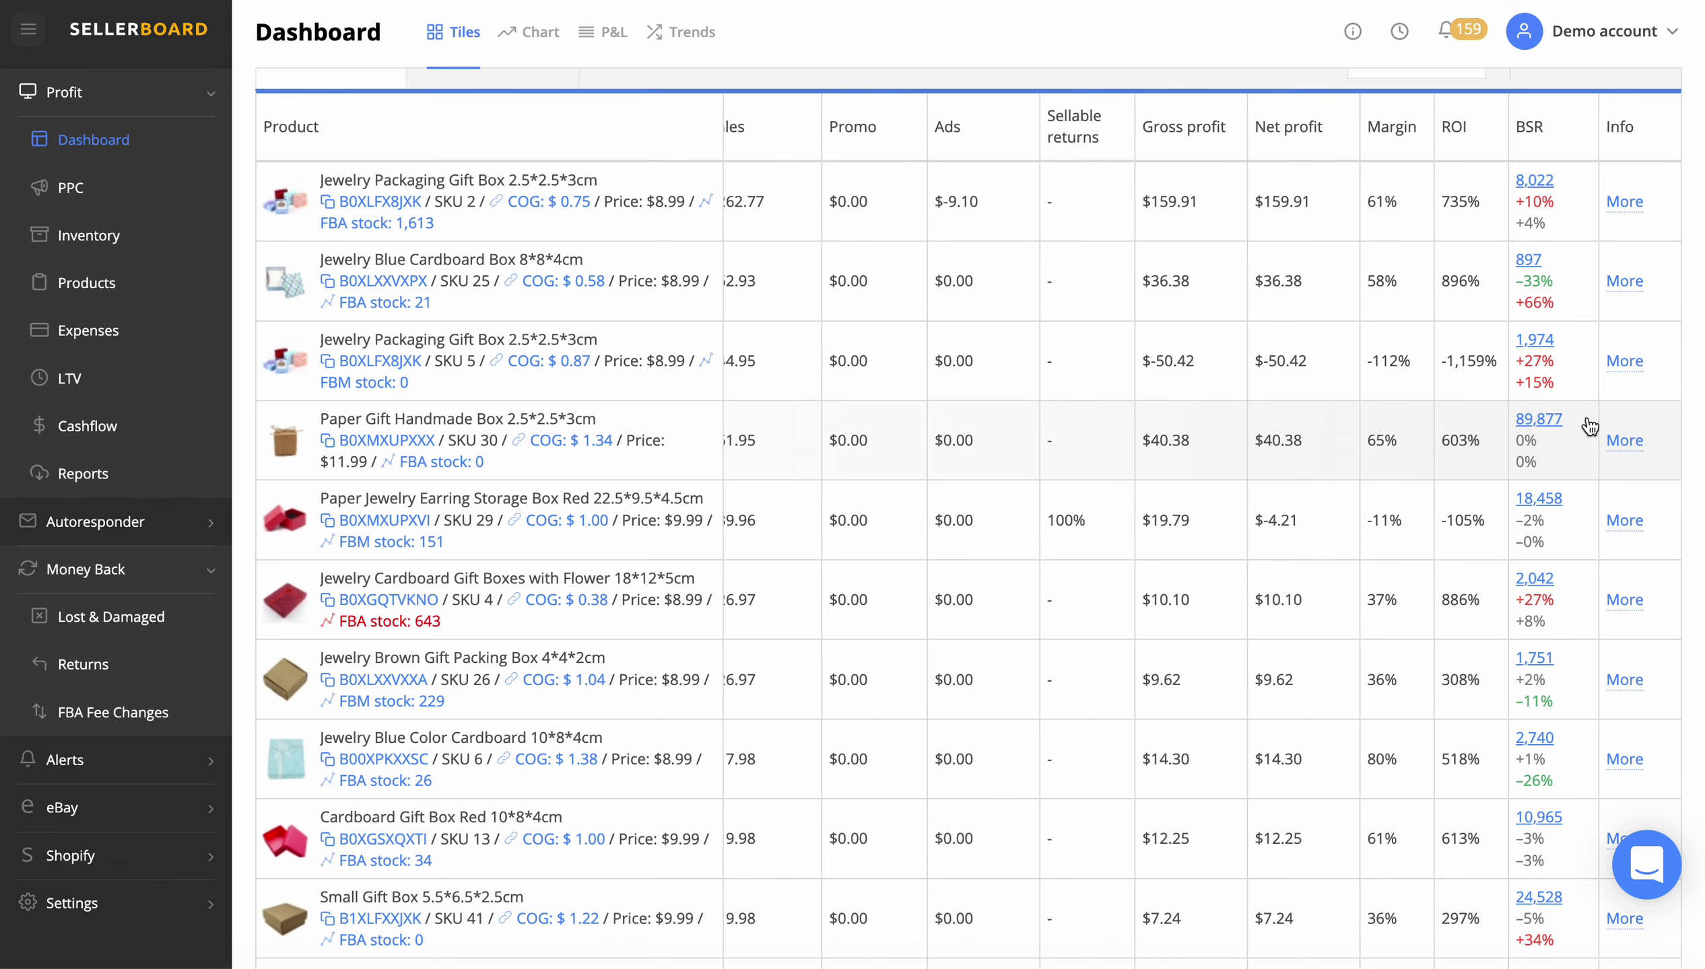
pyautogui.hscroll(-3, 1437, 443)
pyautogui.scroll(1, 1437, 443)
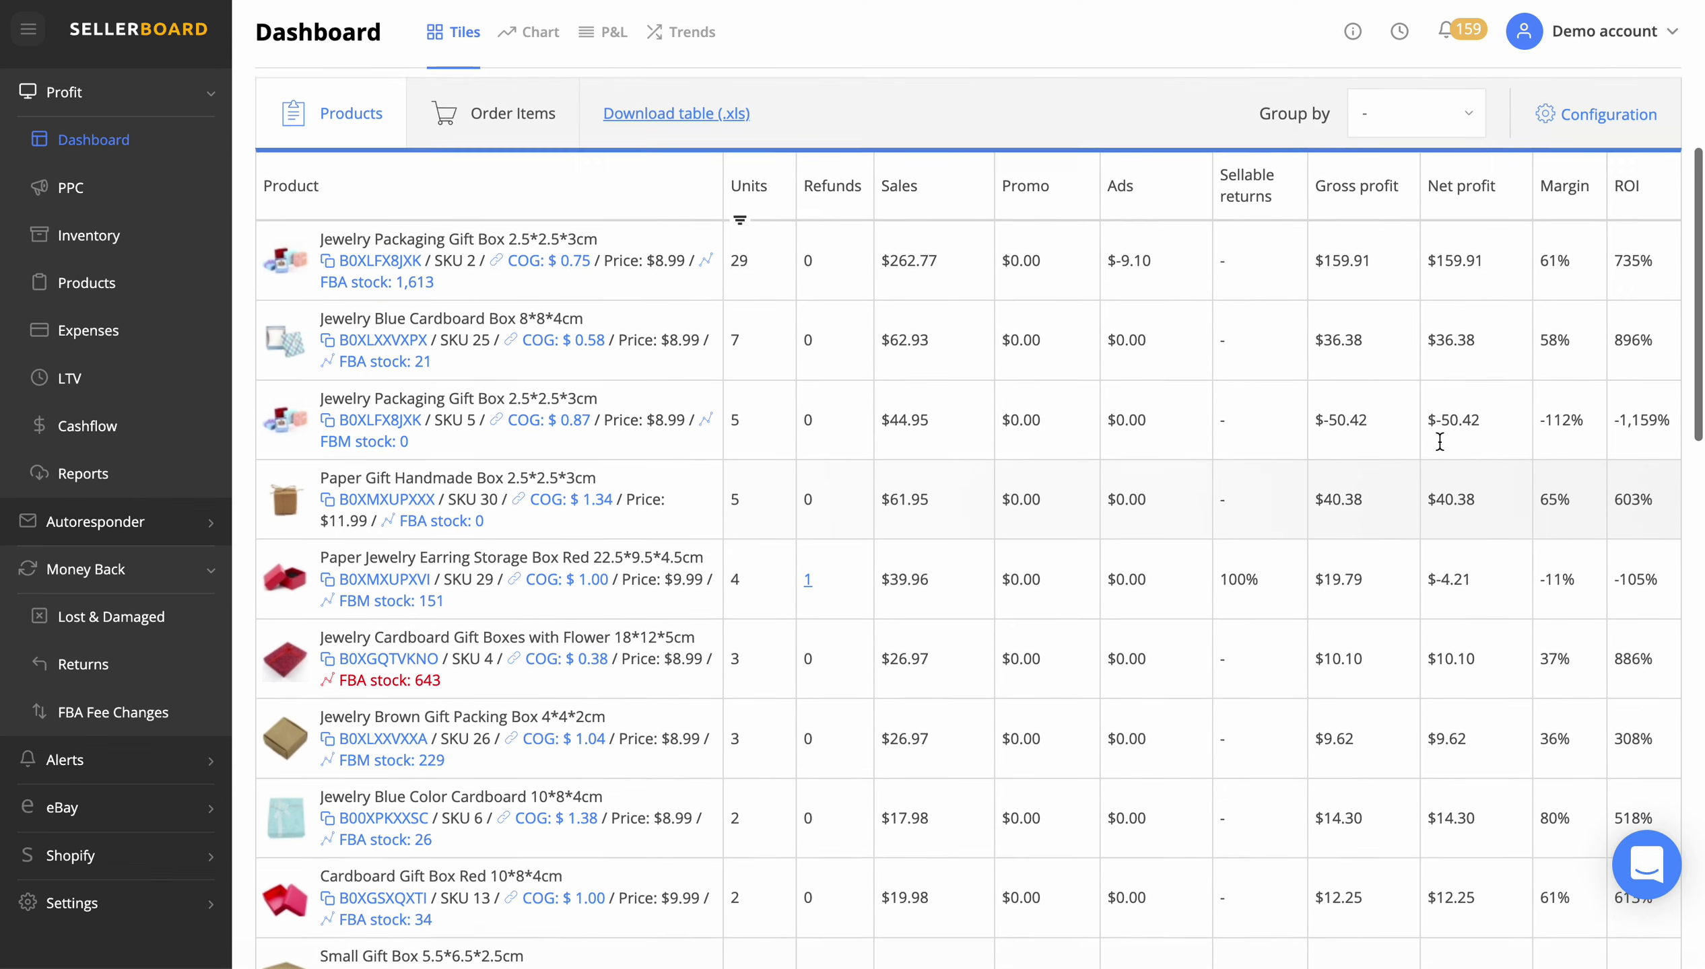
pyautogui.scroll(5, 1438, 443)
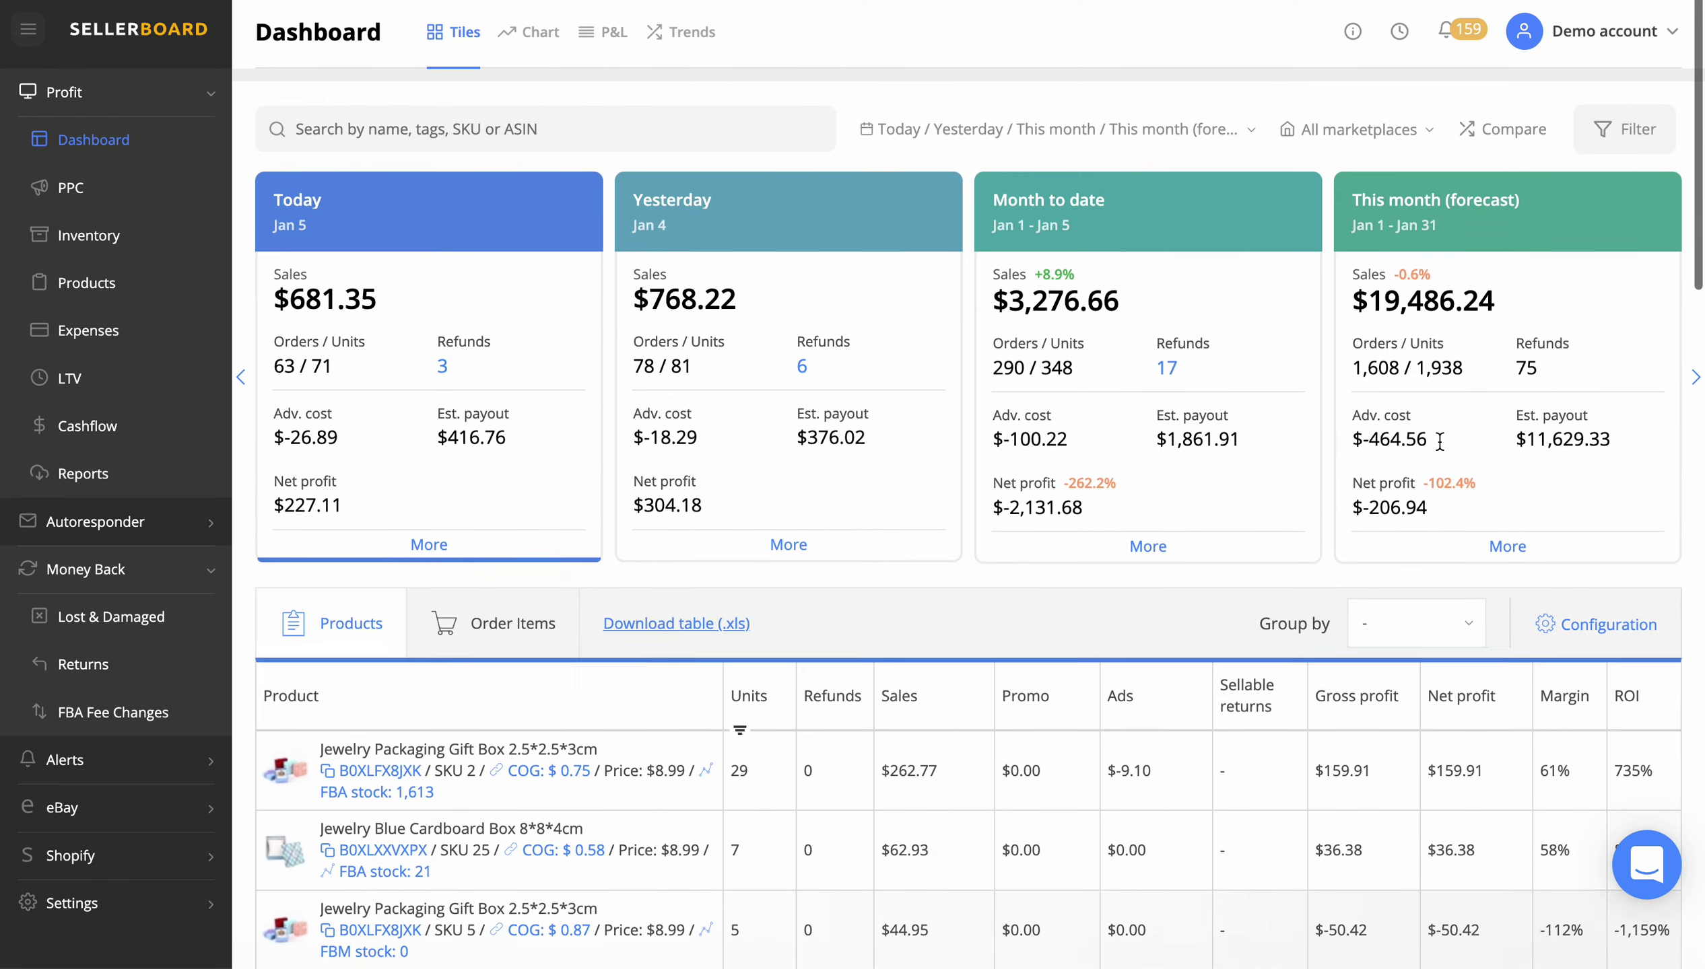
pyautogui.scroll(-2, 1441, 449)
pyautogui.scroll(2, 1059, 557)
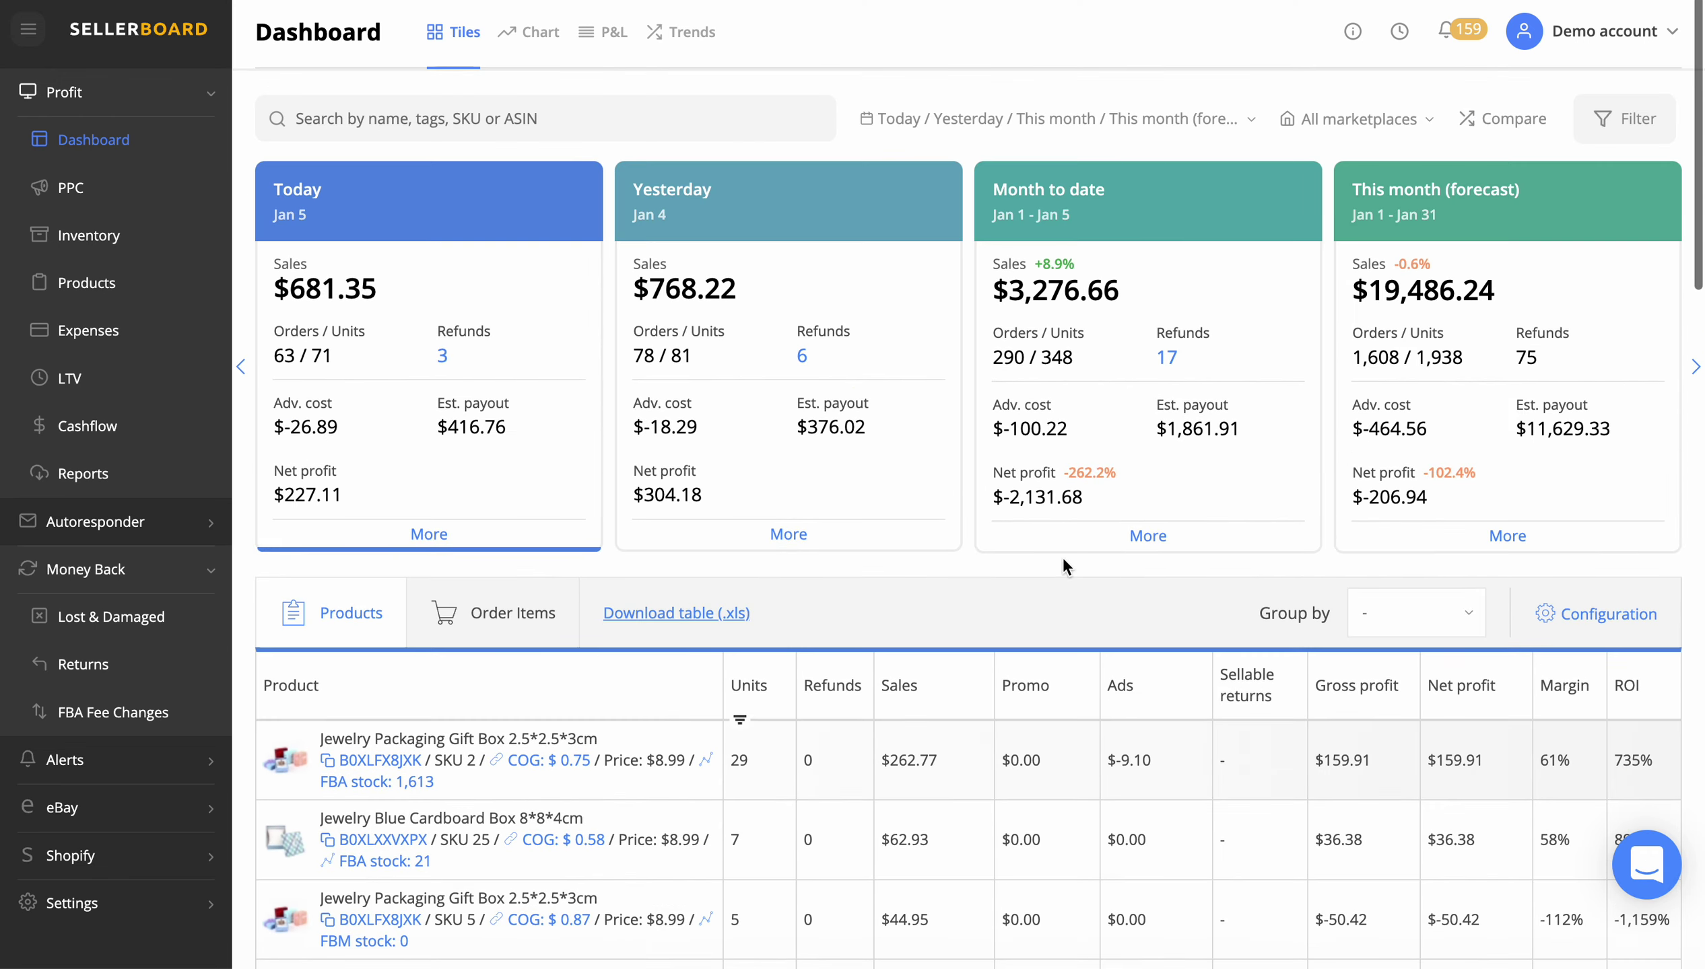
pyautogui.click(856, 187)
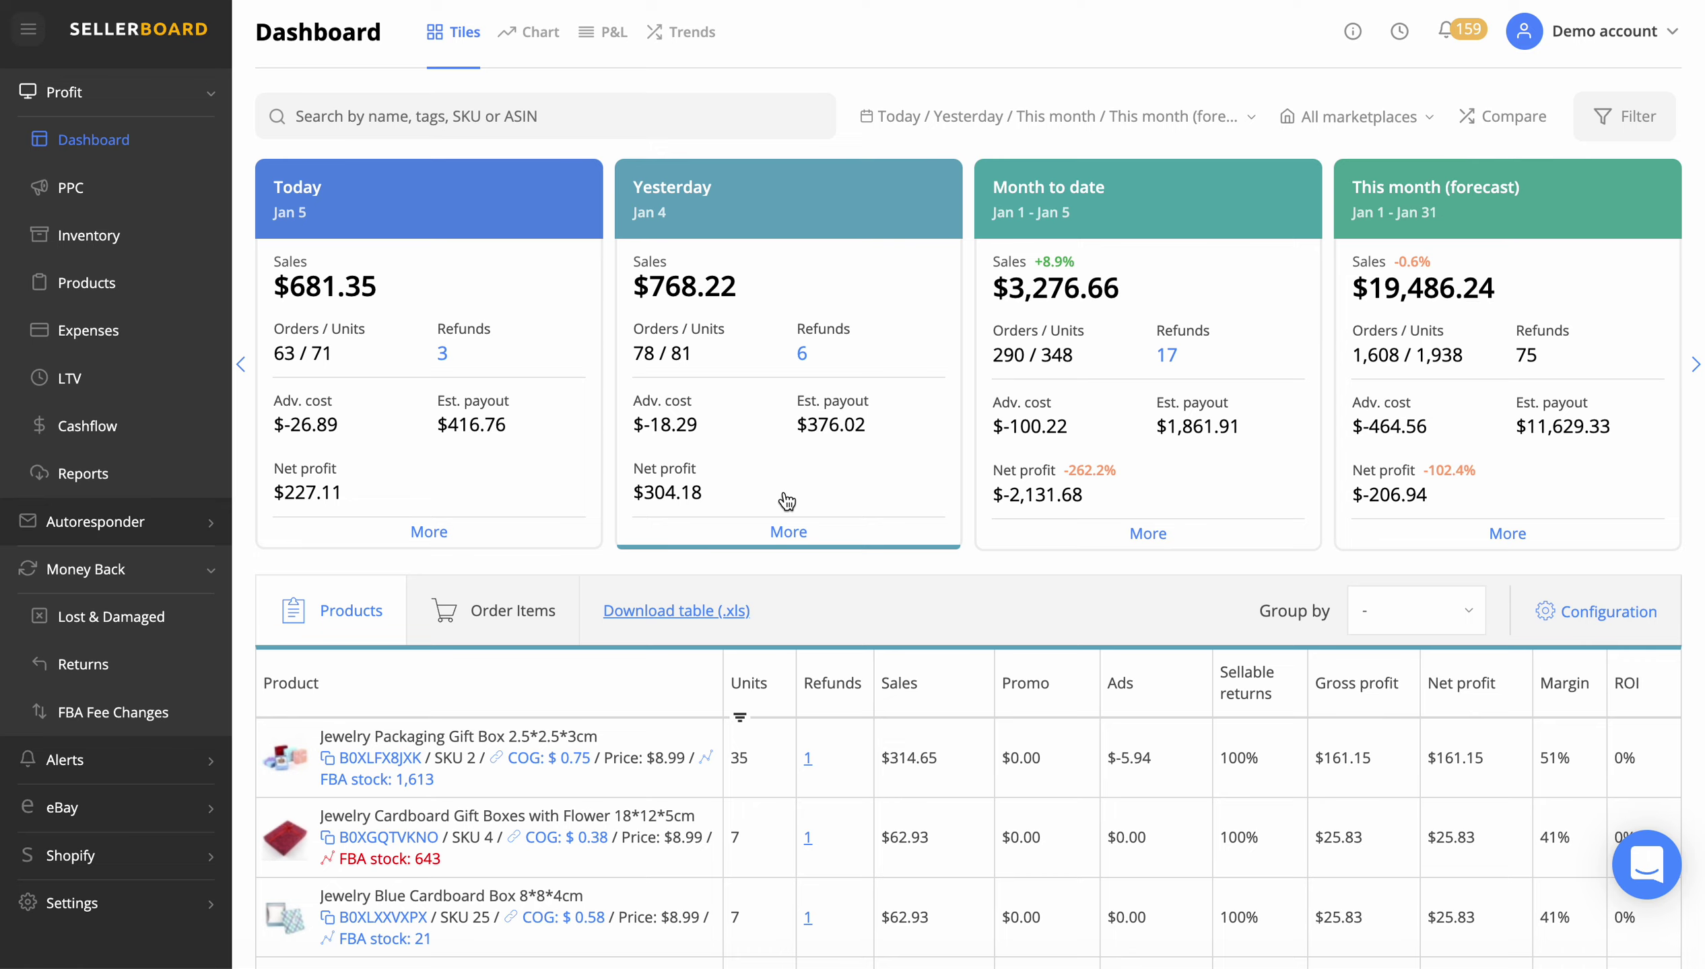
pyautogui.scroll(-5, 783, 493)
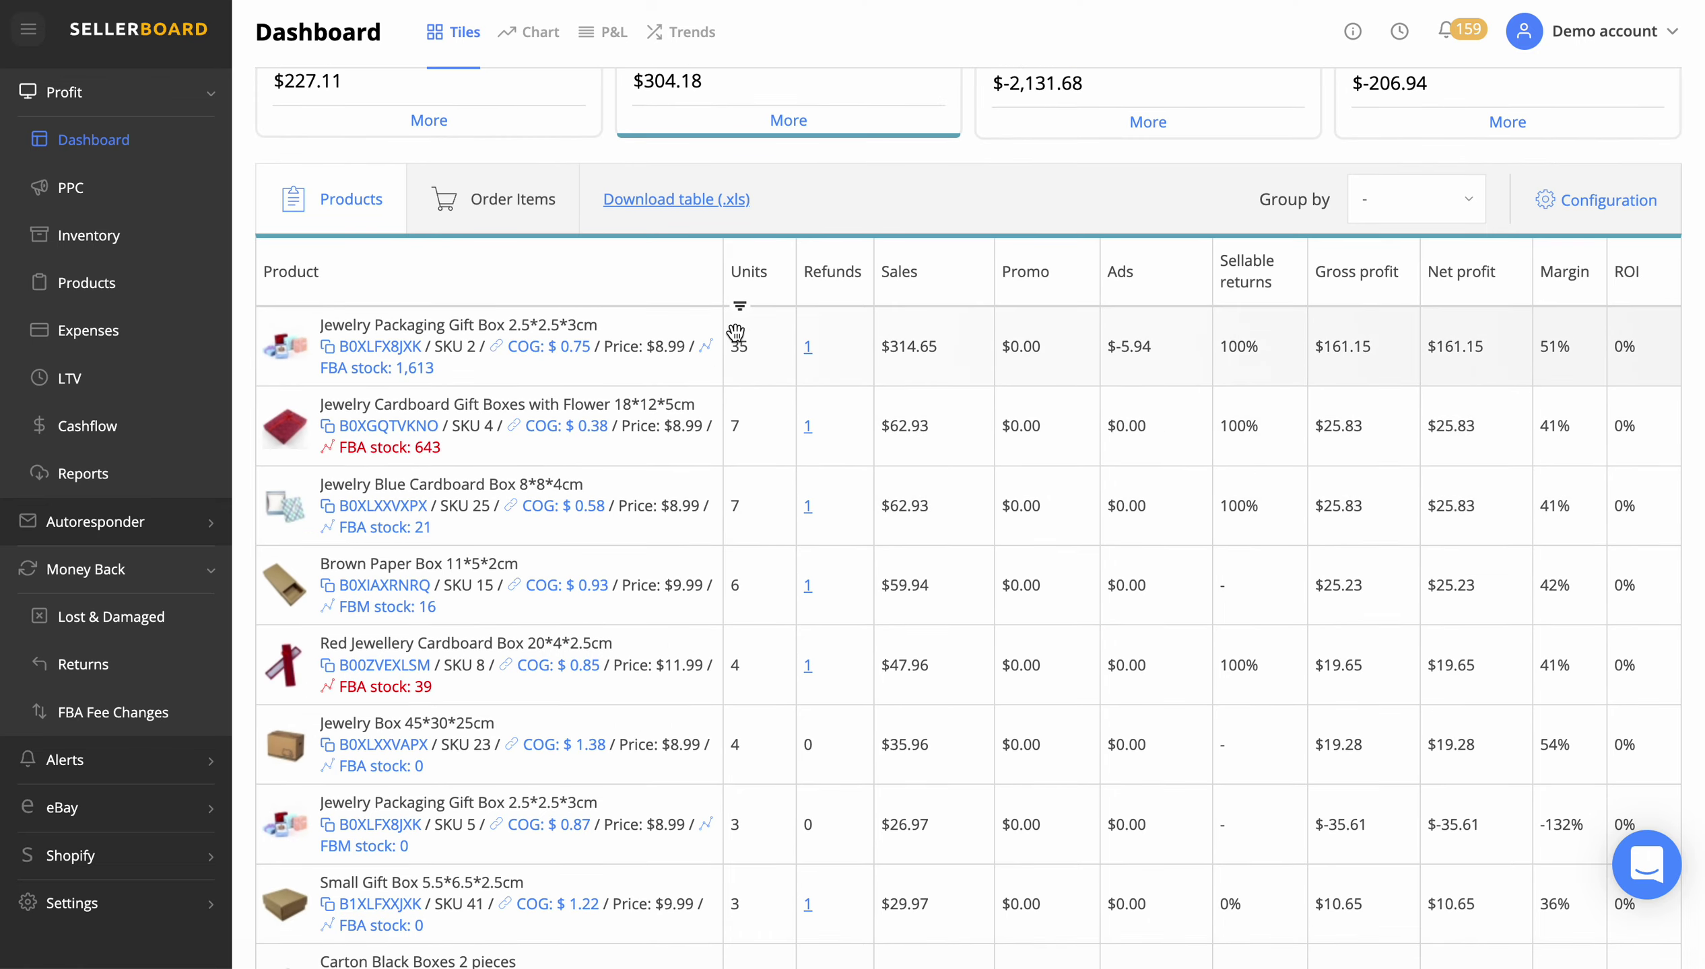
pyautogui.scroll(5, 735, 331)
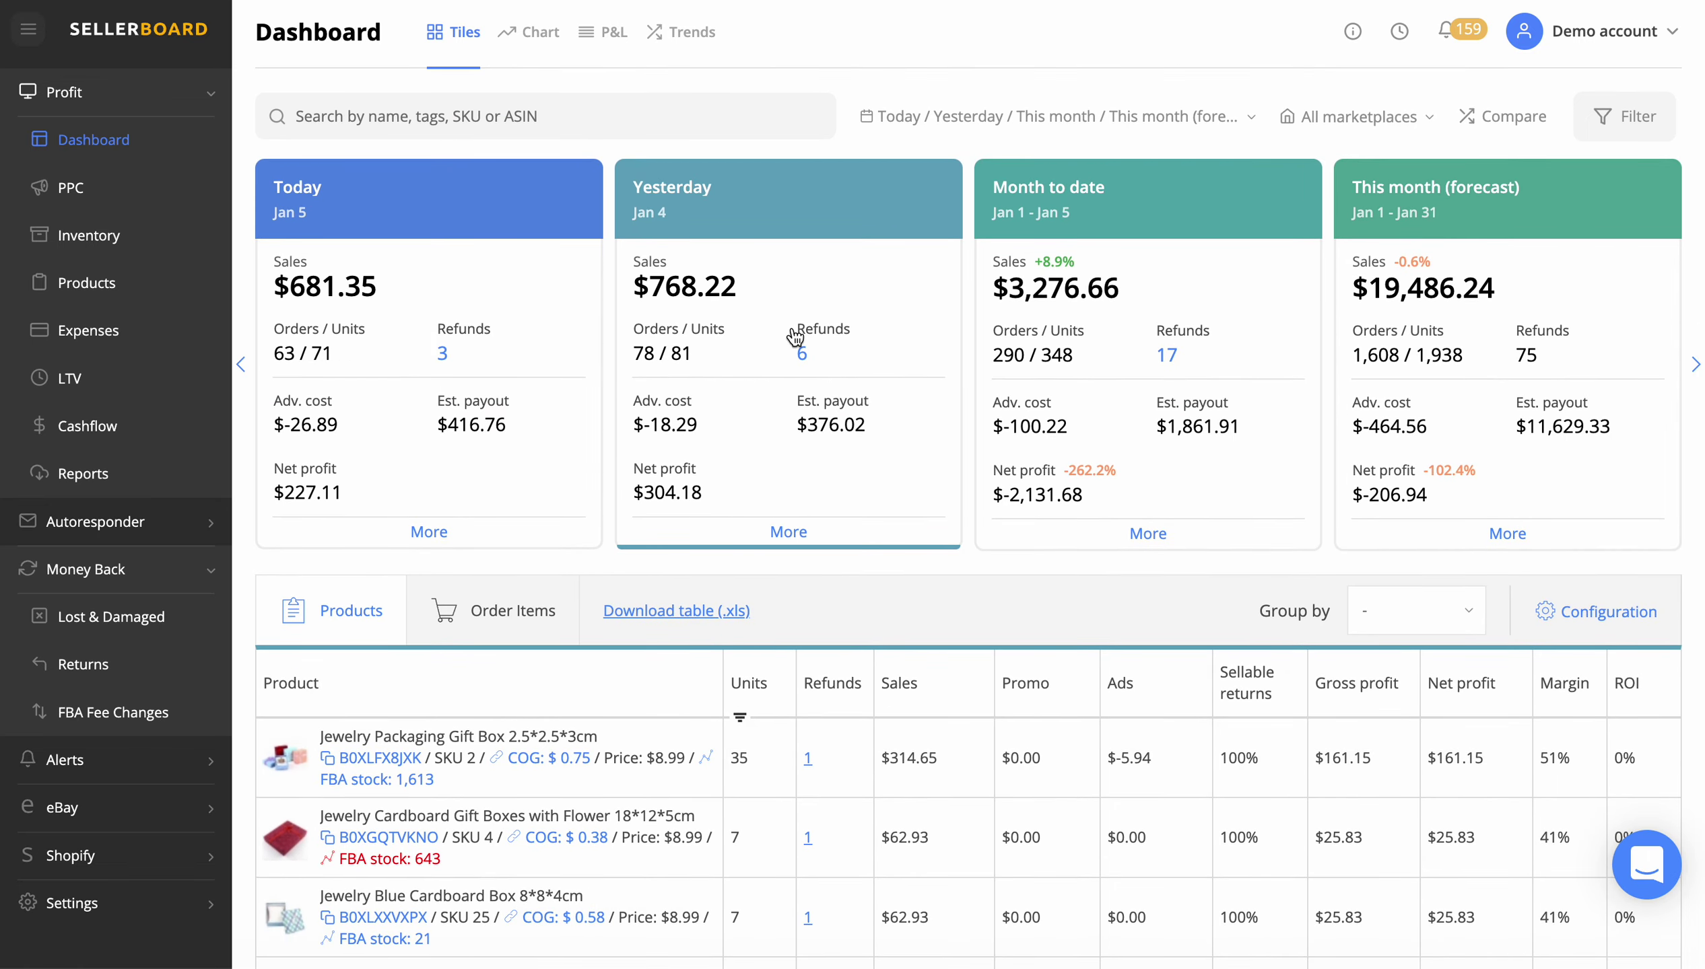
pyautogui.scroll(-4, 792, 334)
pyautogui.scroll(-2, 793, 334)
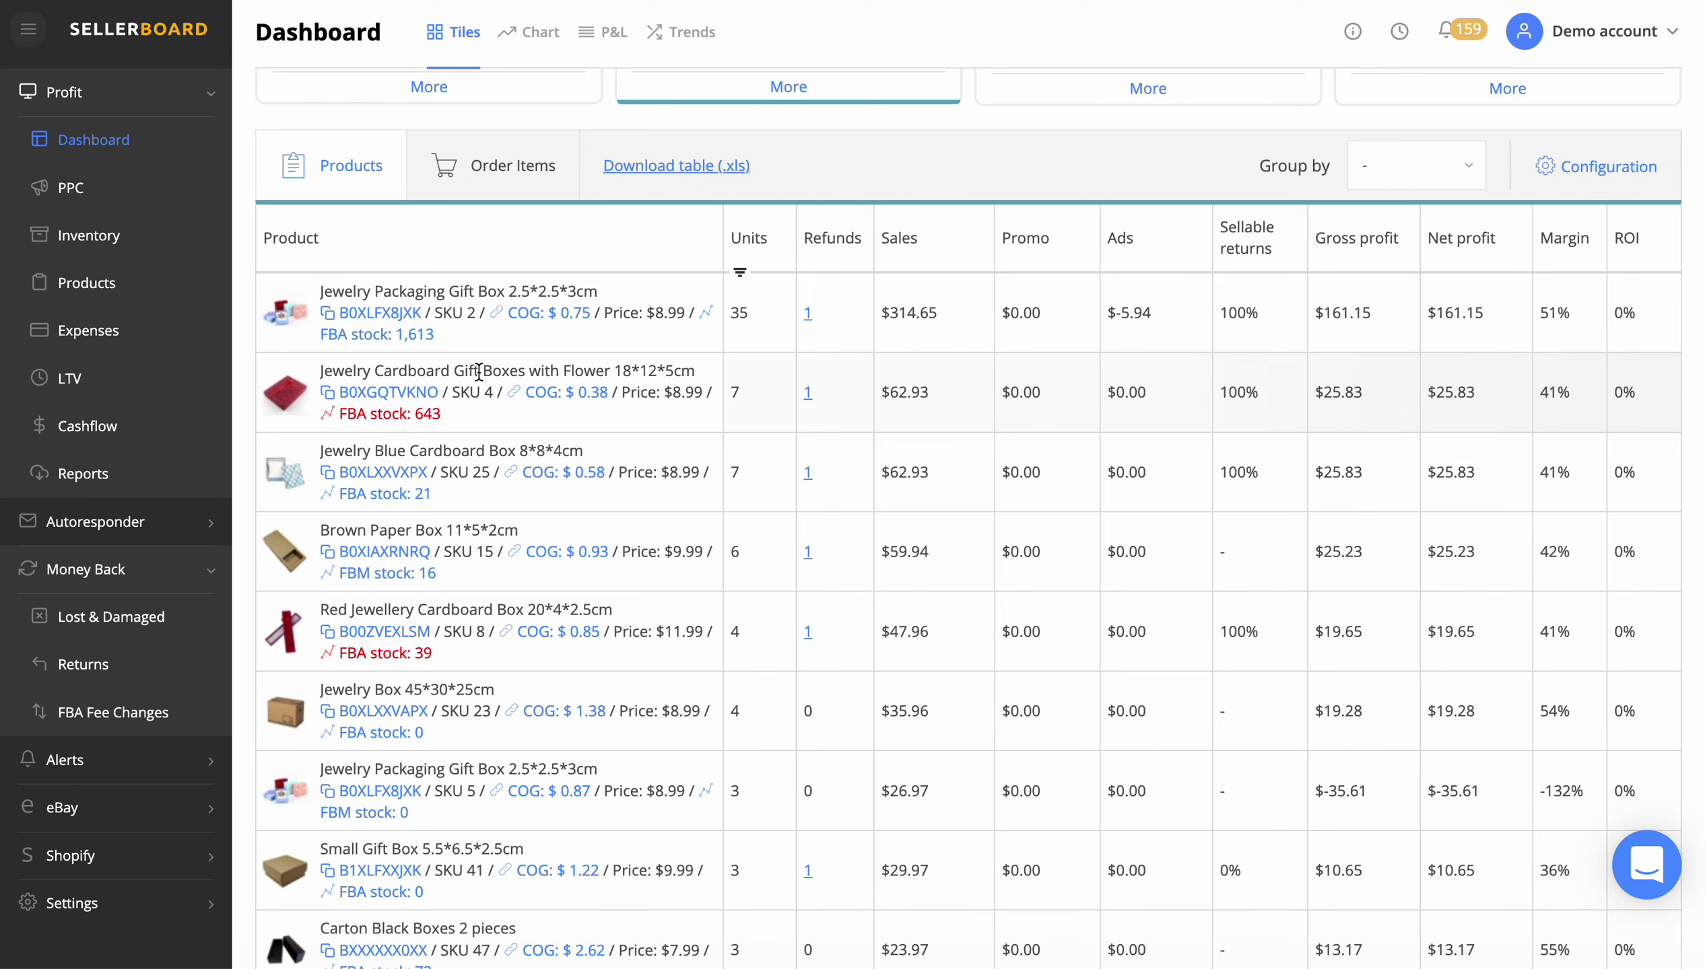
pyautogui.scroll(-12, 714, 546)
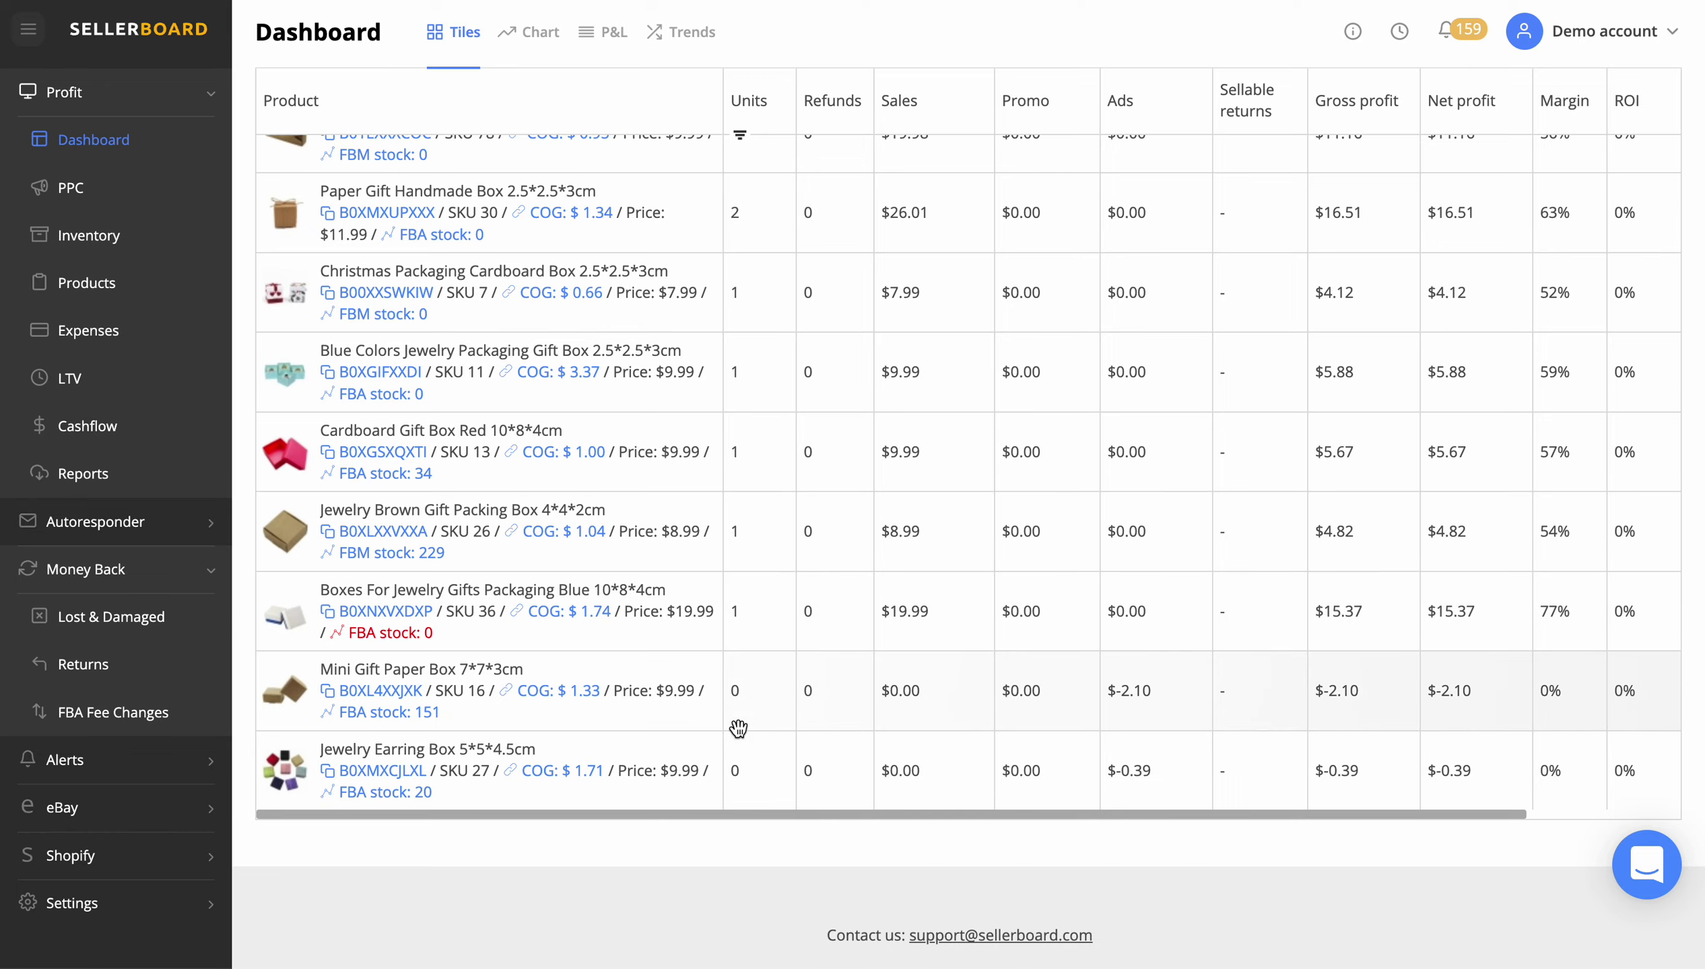
pyautogui.scroll(7, 773, 591)
pyautogui.scroll(10, 773, 591)
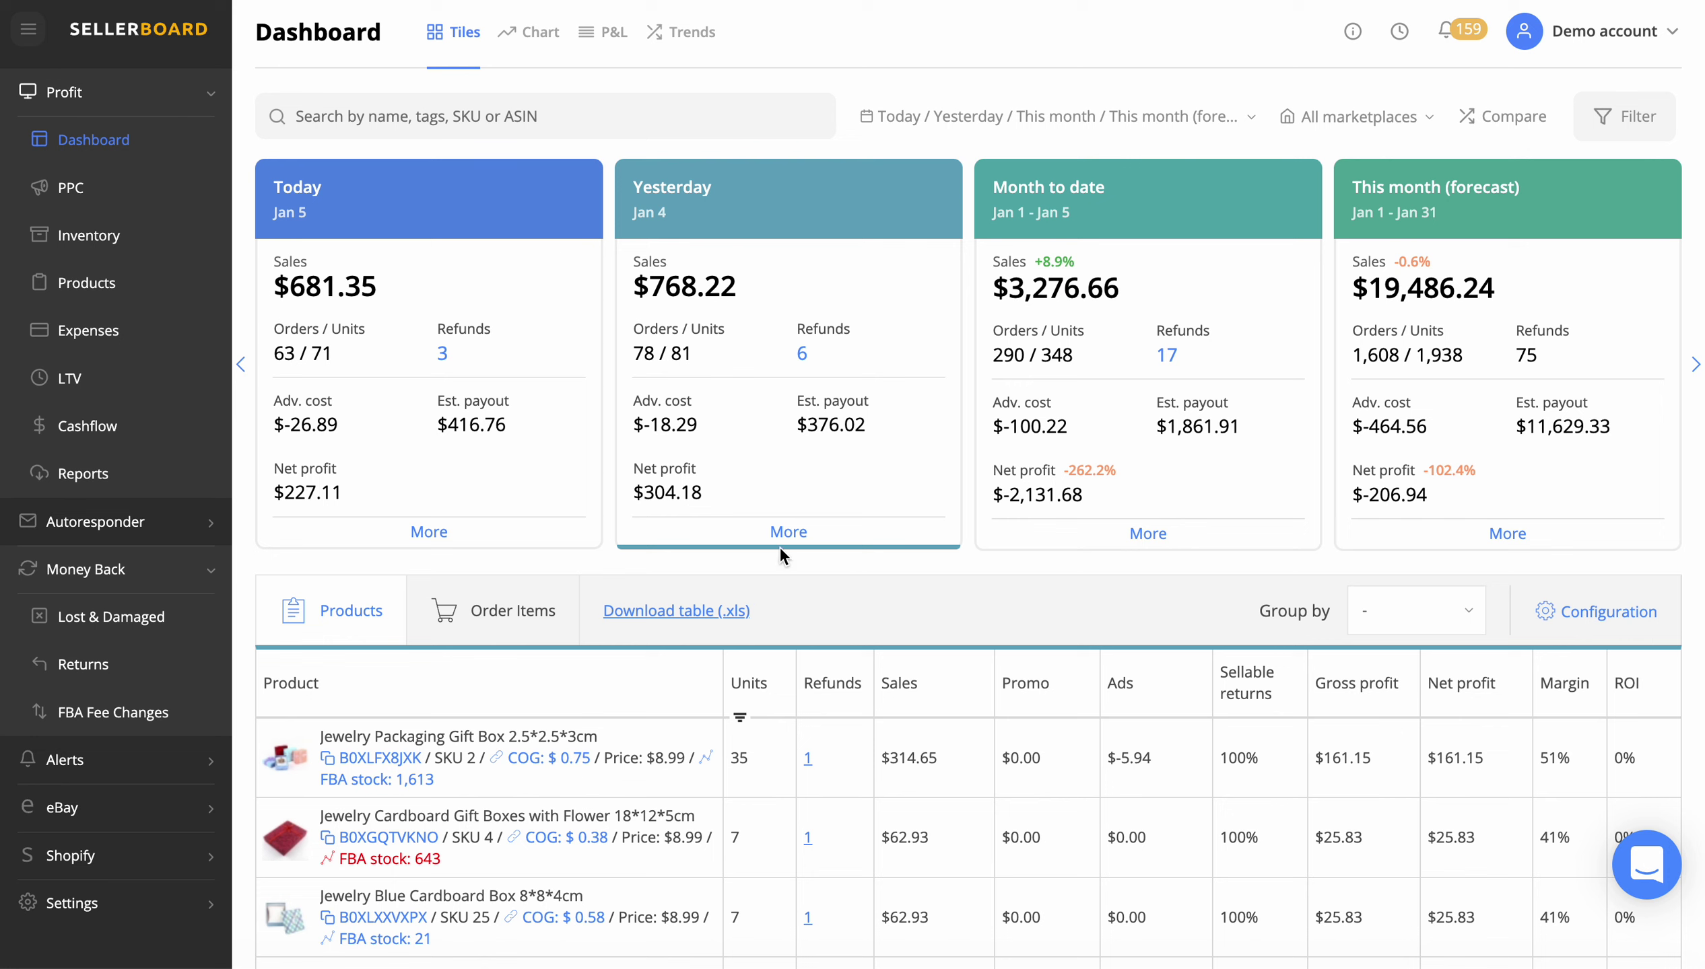
# Show the product table's month-to-date figures, then yesterday's, scrolling through each.
pyautogui.click(1199, 211)
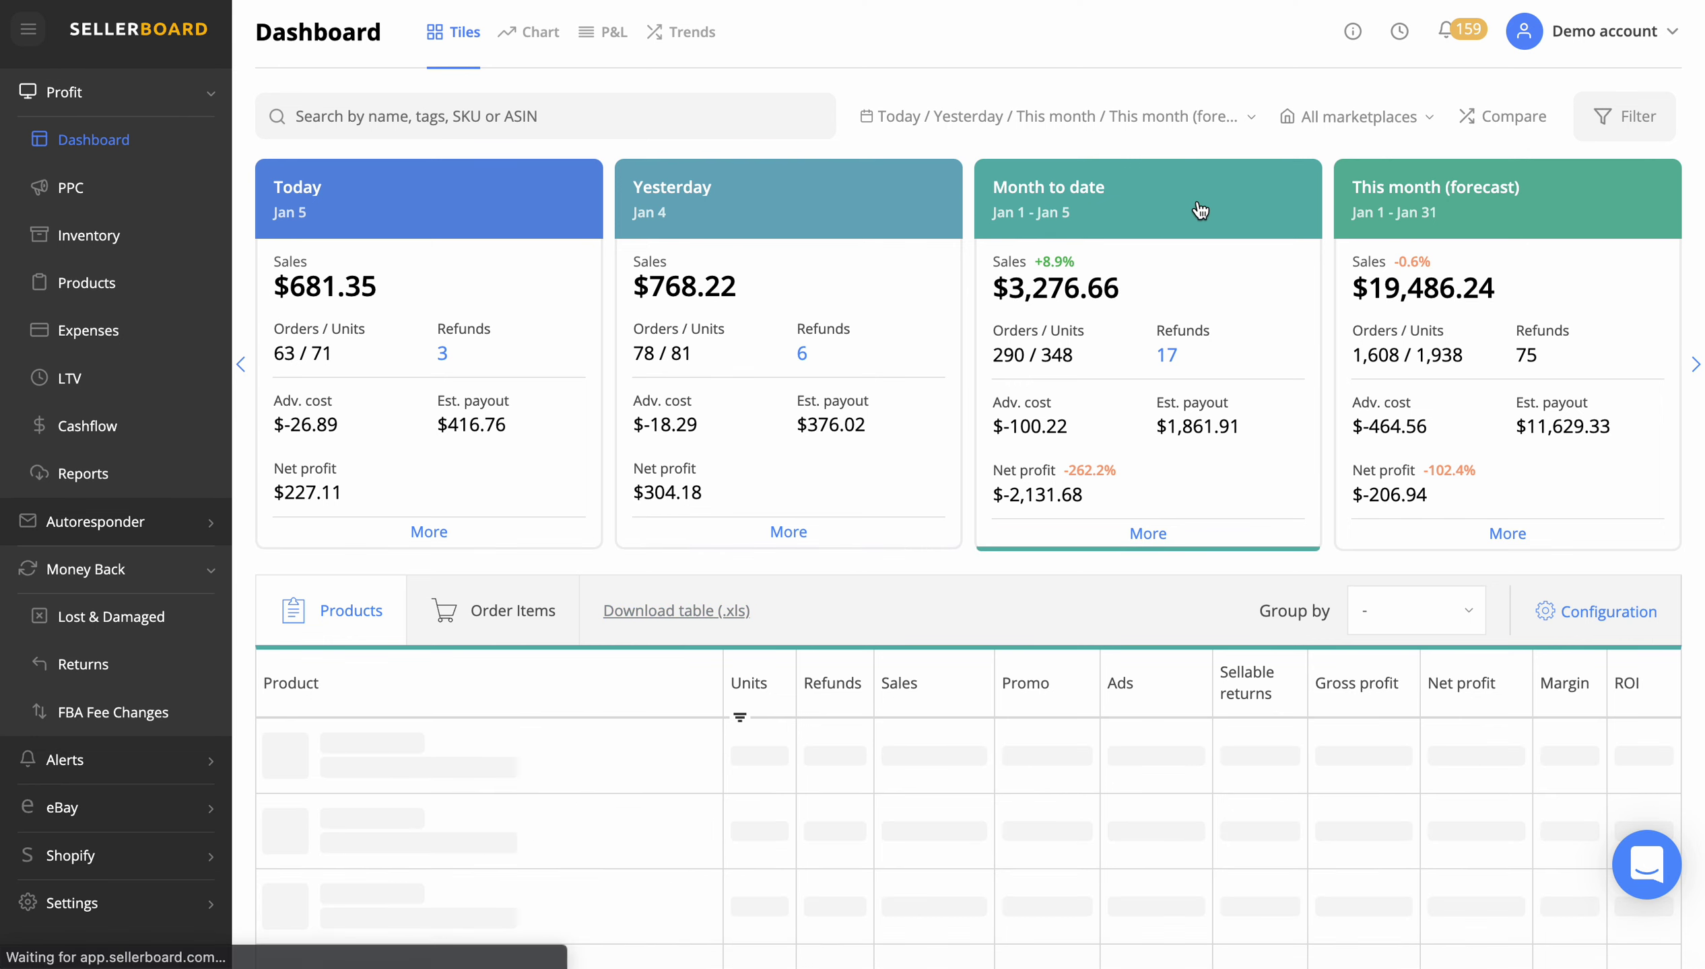
pyautogui.scroll(-4, 934, 420)
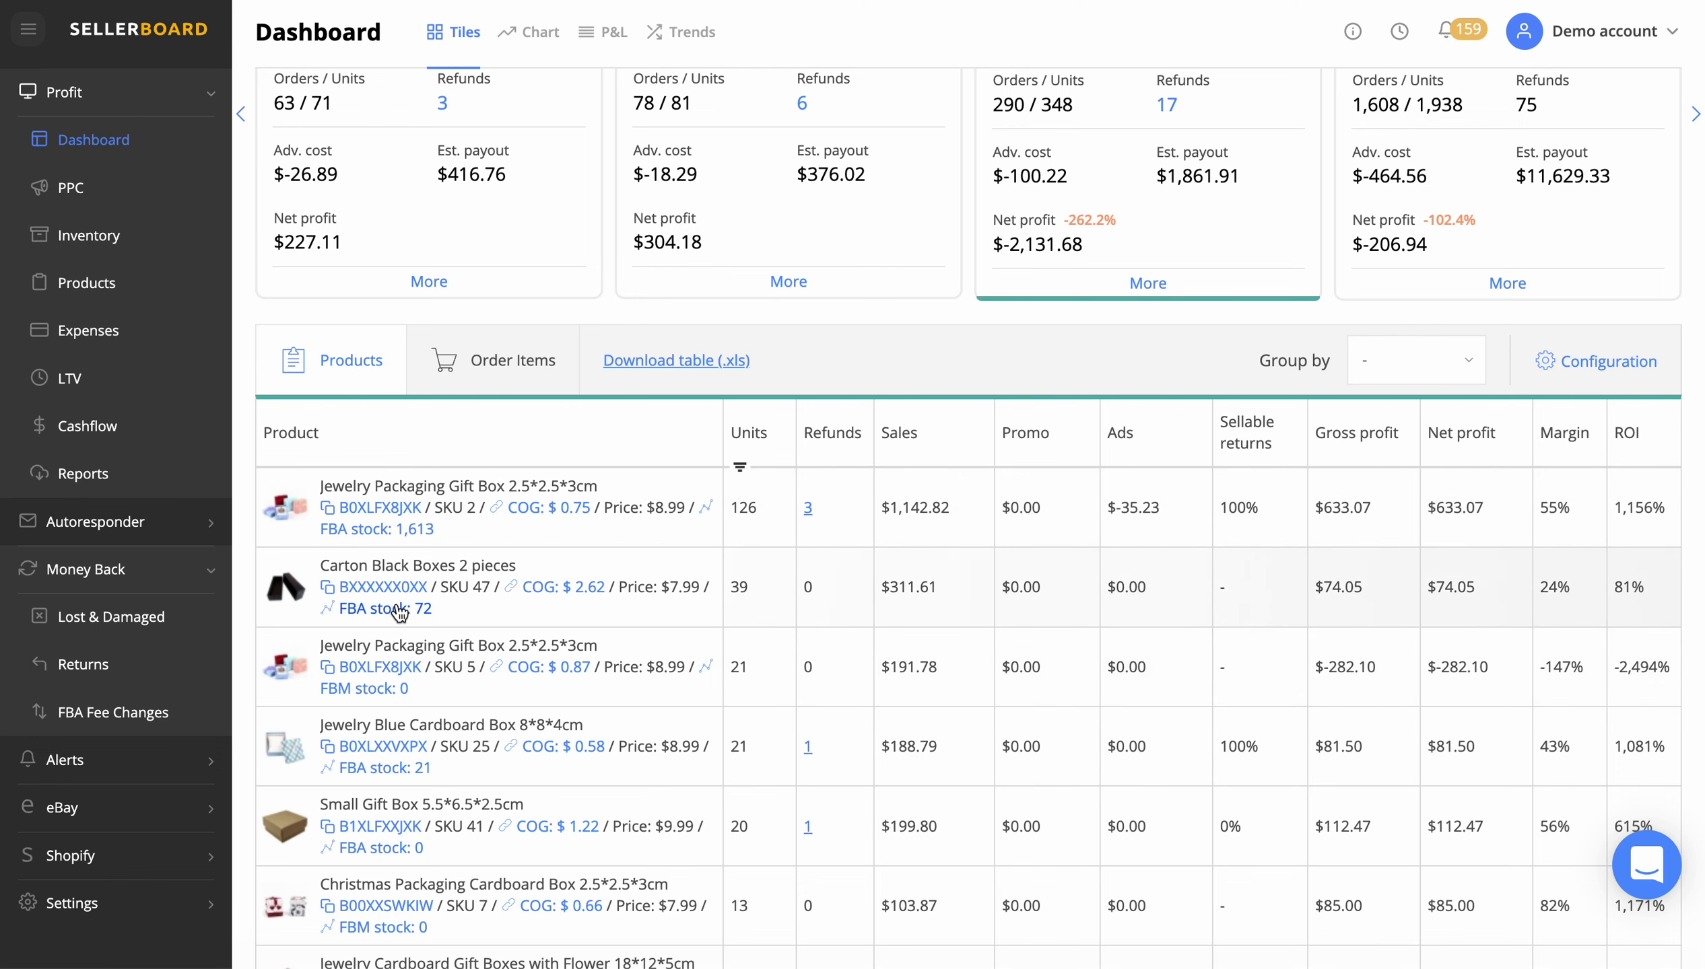
pyautogui.scroll(4, 492, 556)
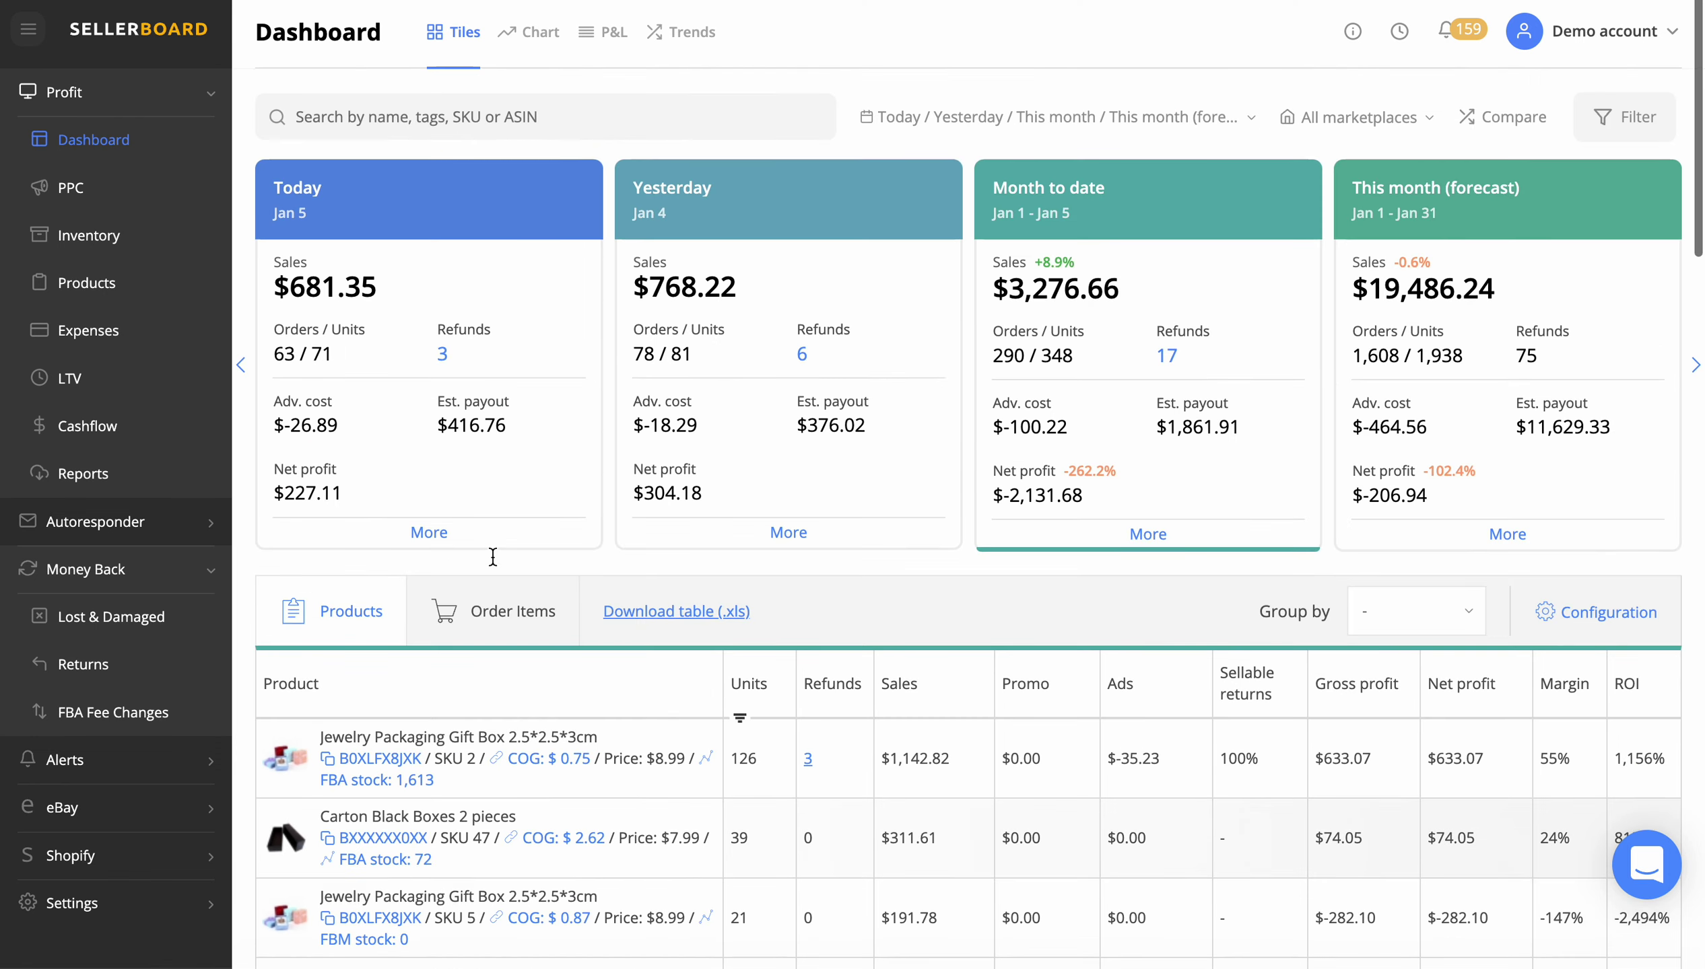
pyautogui.click(749, 350)
pyautogui.scroll(-10, 709, 551)
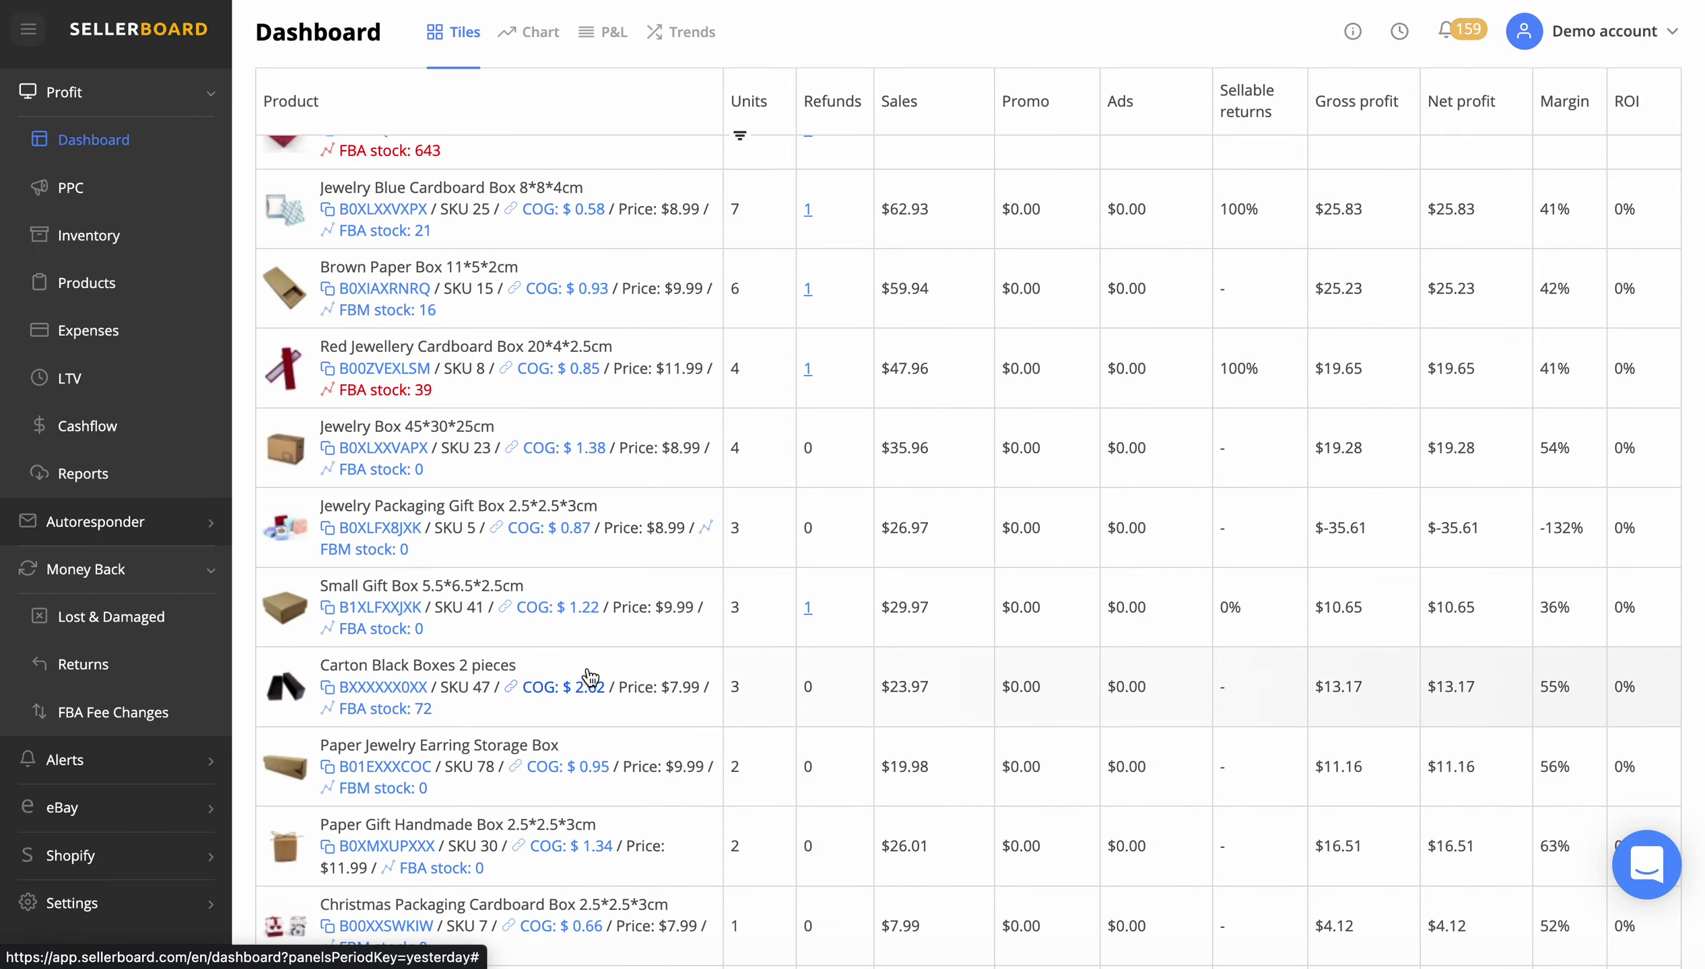
pyautogui.scroll(10, 599, 659)
# Return to month-to-date figures, then today's, with Jewelry Packaging Gift Box at 29 units.
pyautogui.click(1166, 221)
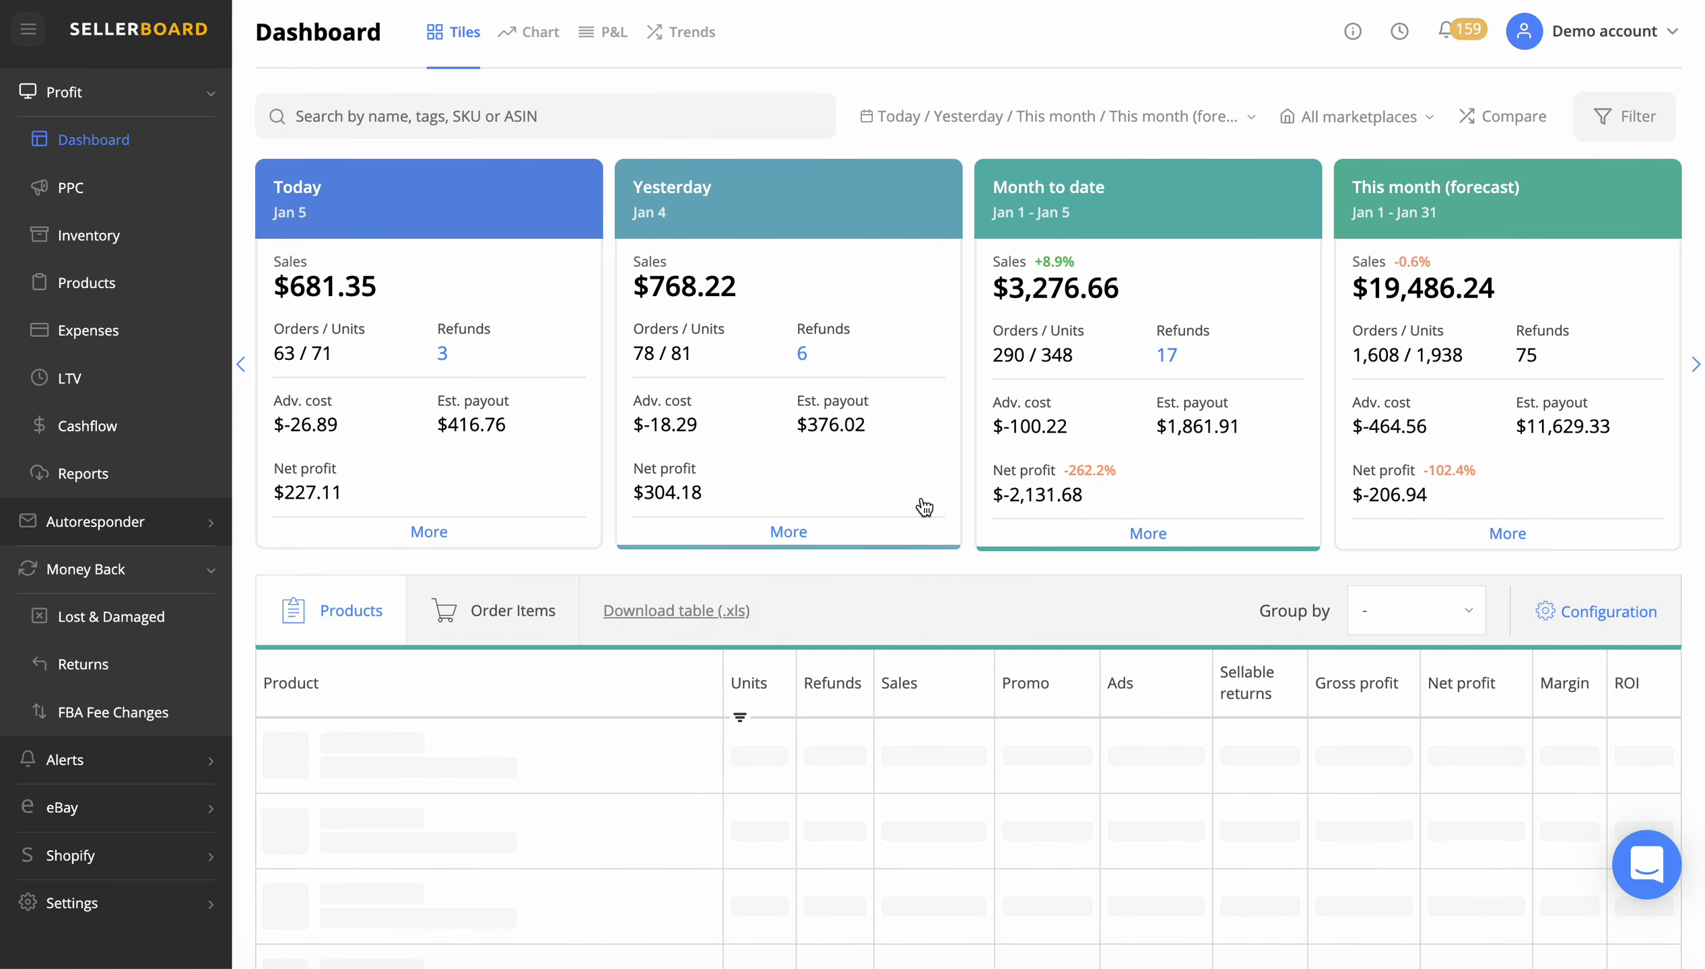
pyautogui.scroll(-4, 920, 501)
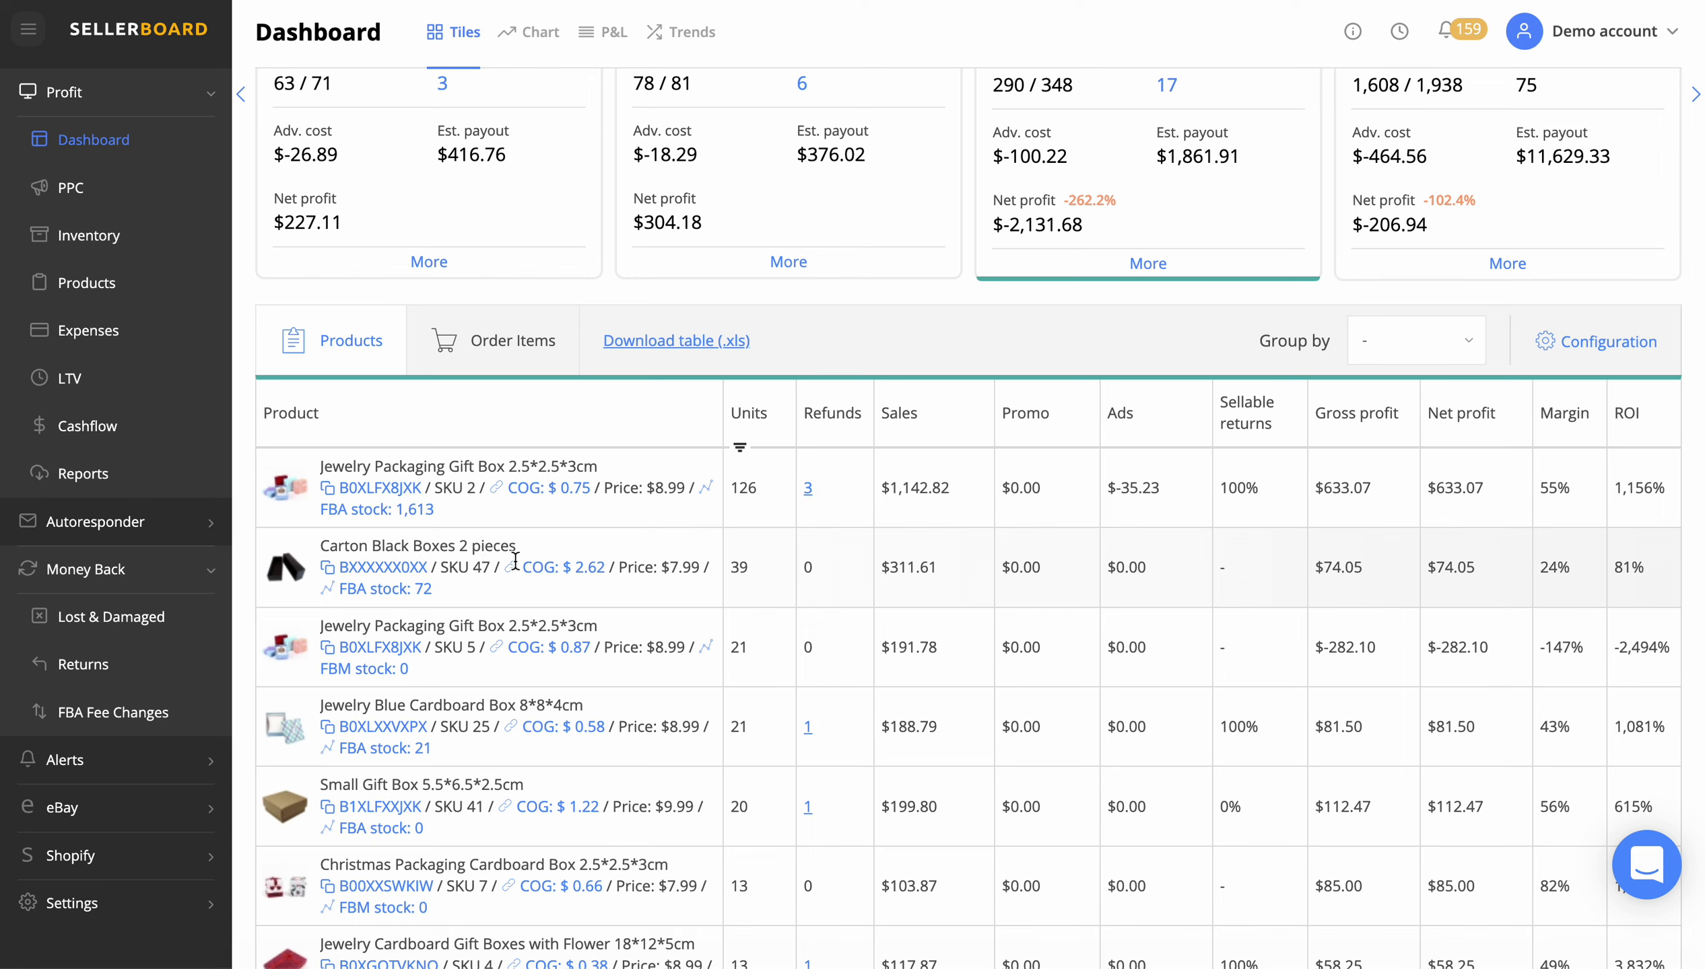
pyautogui.scroll(4, 689, 575)
pyautogui.scroll(-4, 689, 573)
pyautogui.scroll(4, 688, 573)
pyautogui.click(567, 218)
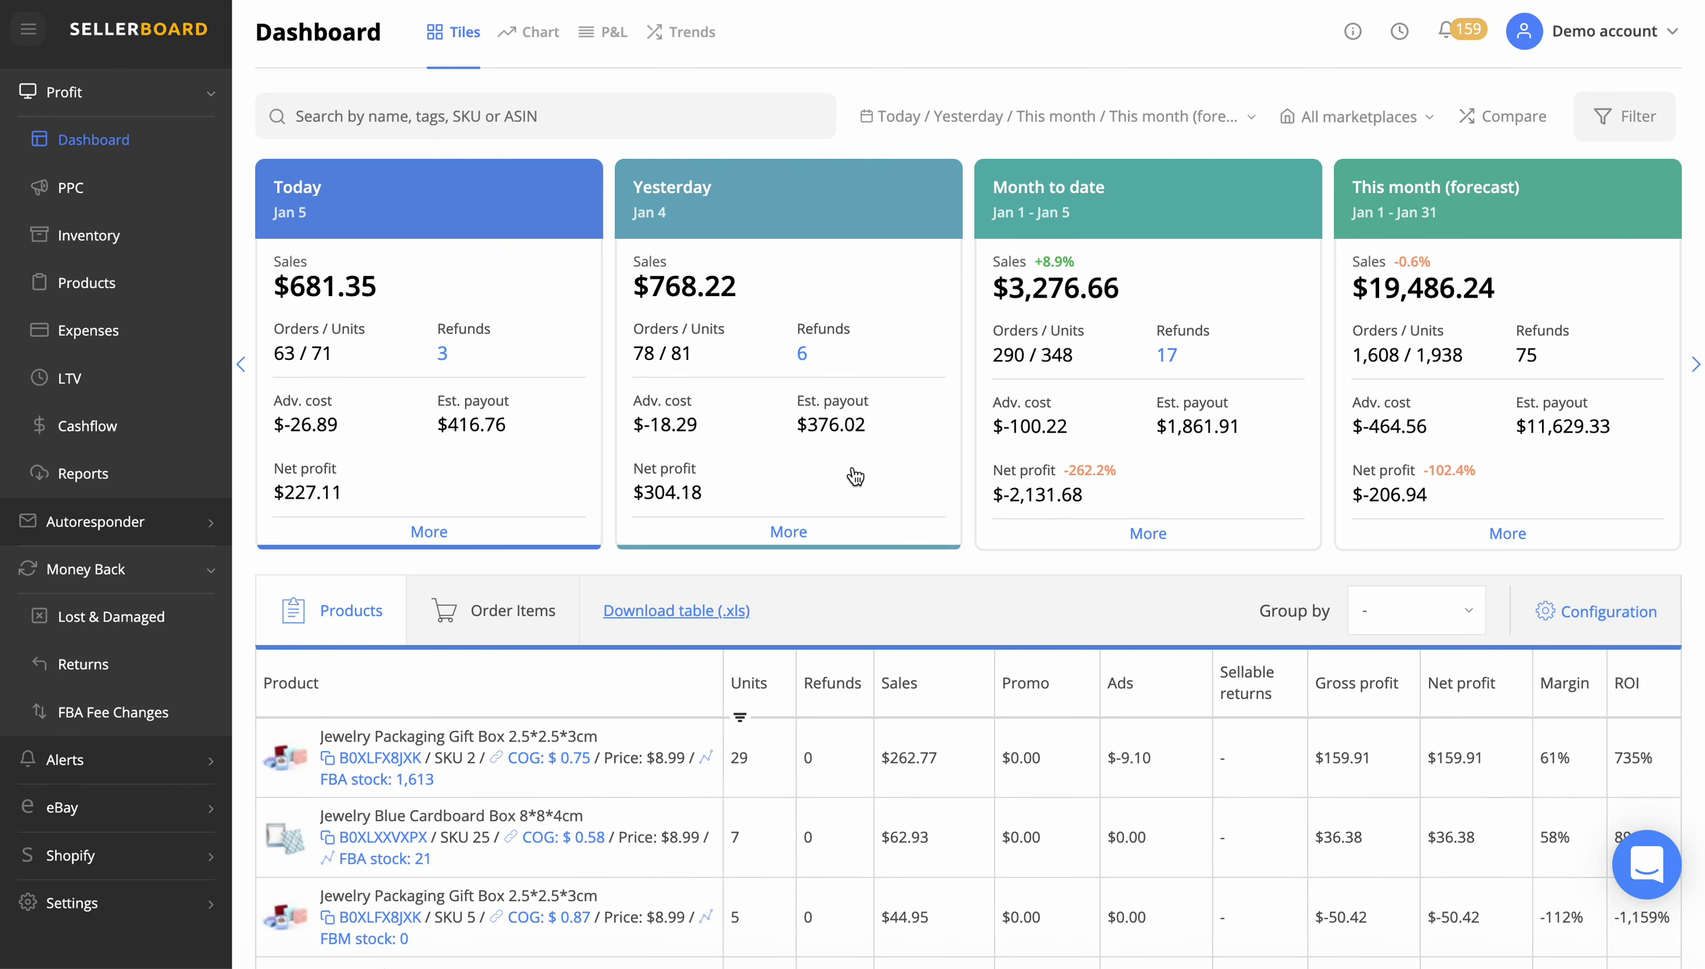
pyautogui.click(113, 241)
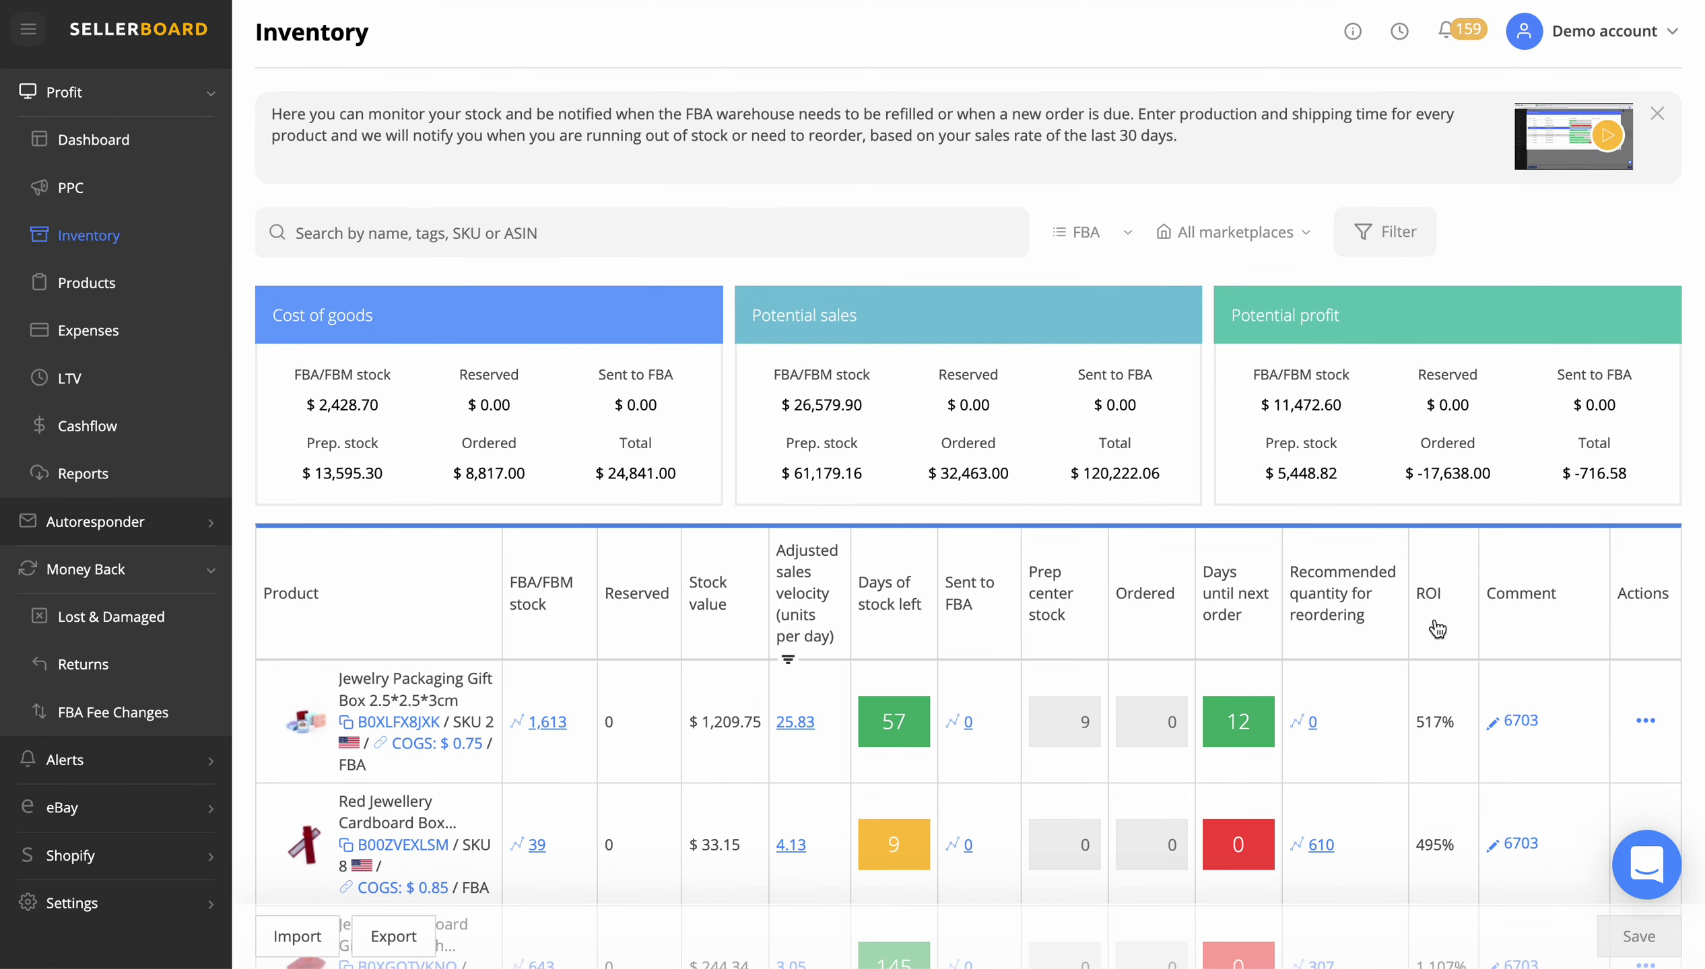
# Review the Inventory table's stock, days left and reorder quantities, e.g. SKU 4 at 643 units.
pyautogui.moveTo(1437, 628)
pyautogui.scroll(-5, 499, 365)
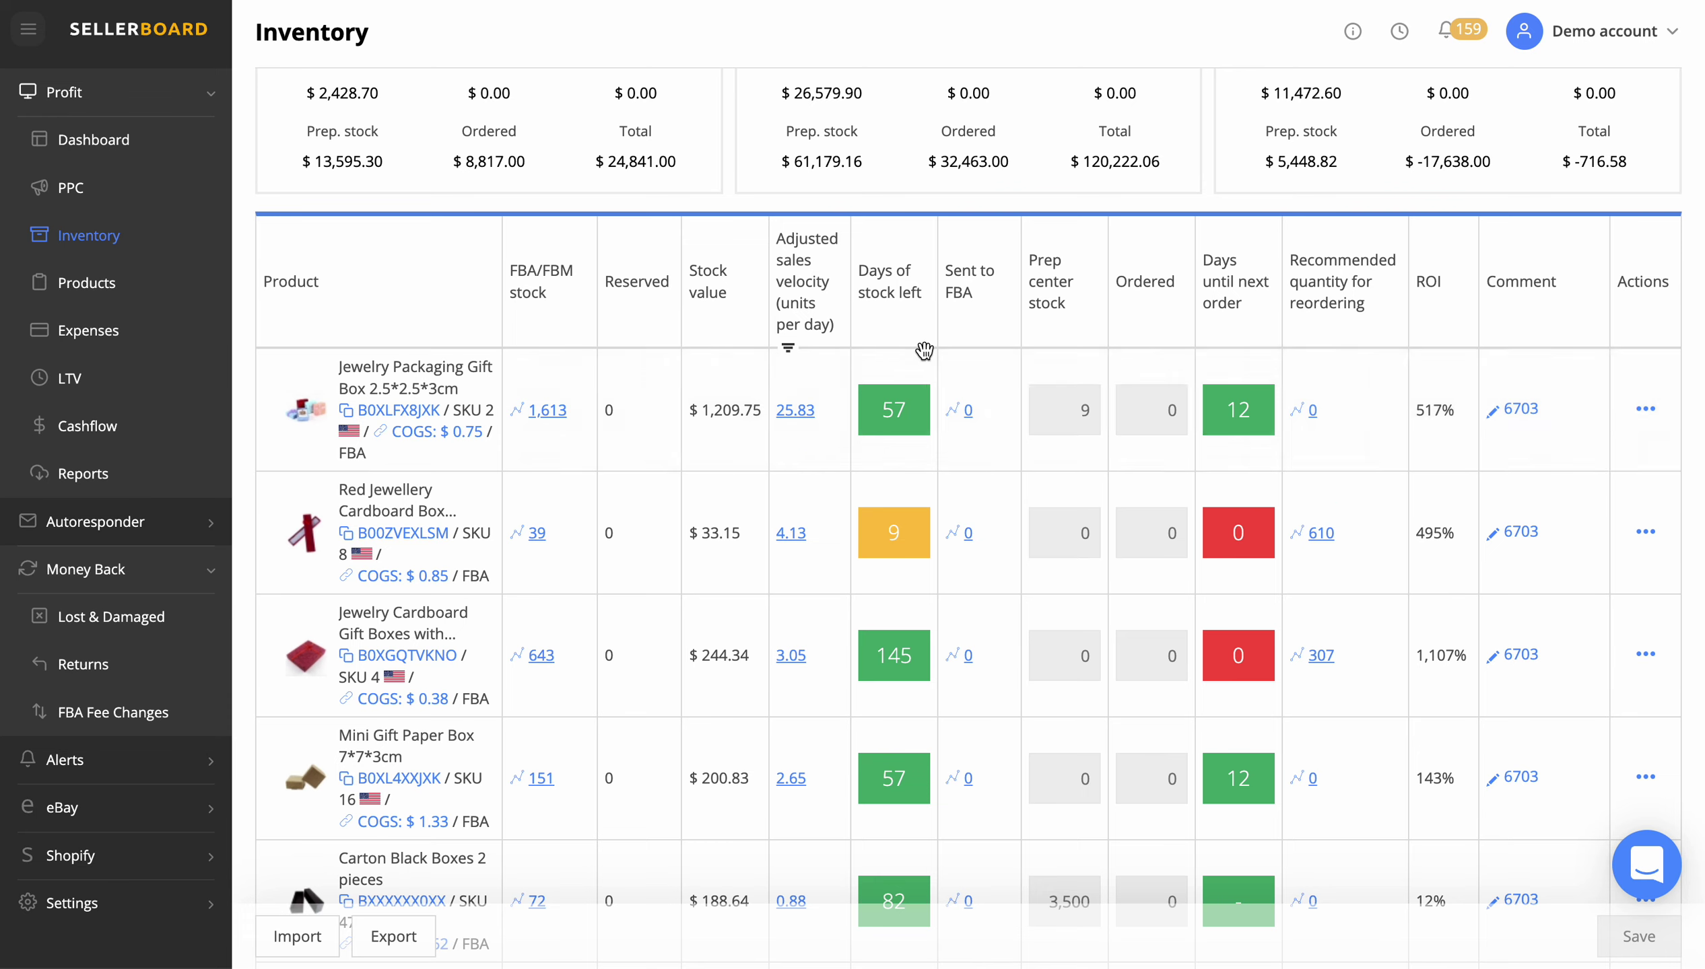
pyautogui.scroll(-1, 905, 443)
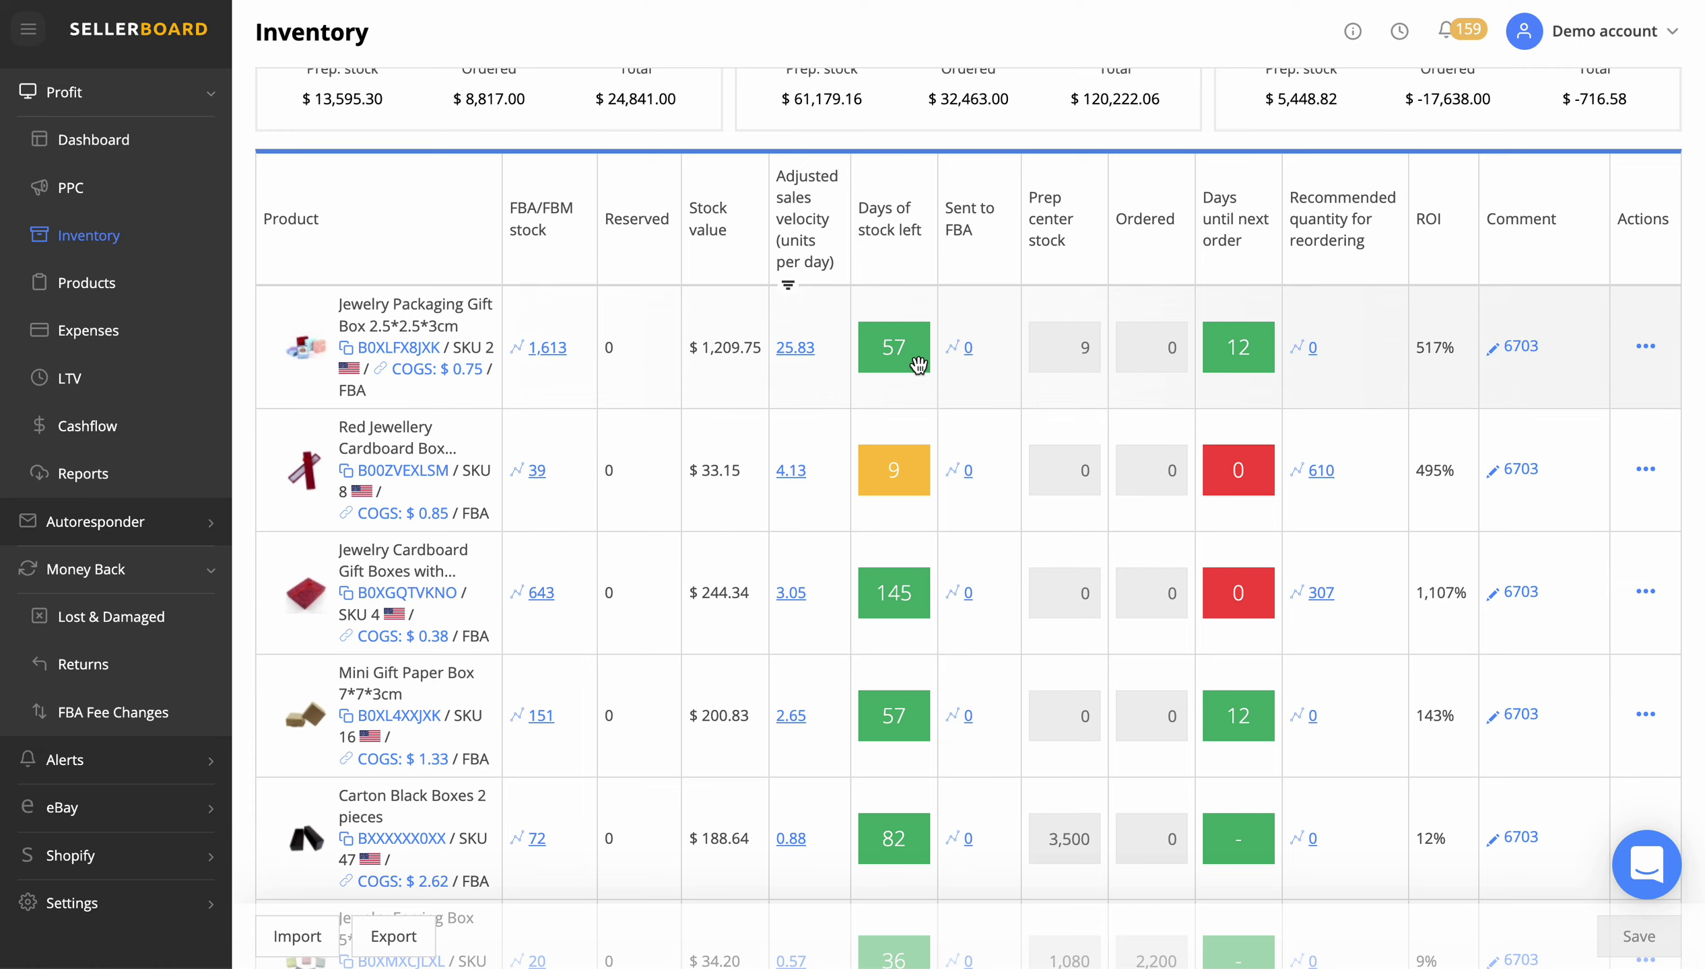
pyautogui.scroll(-3, 917, 364)
pyautogui.scroll(5, 917, 365)
pyautogui.scroll(-4, 918, 365)
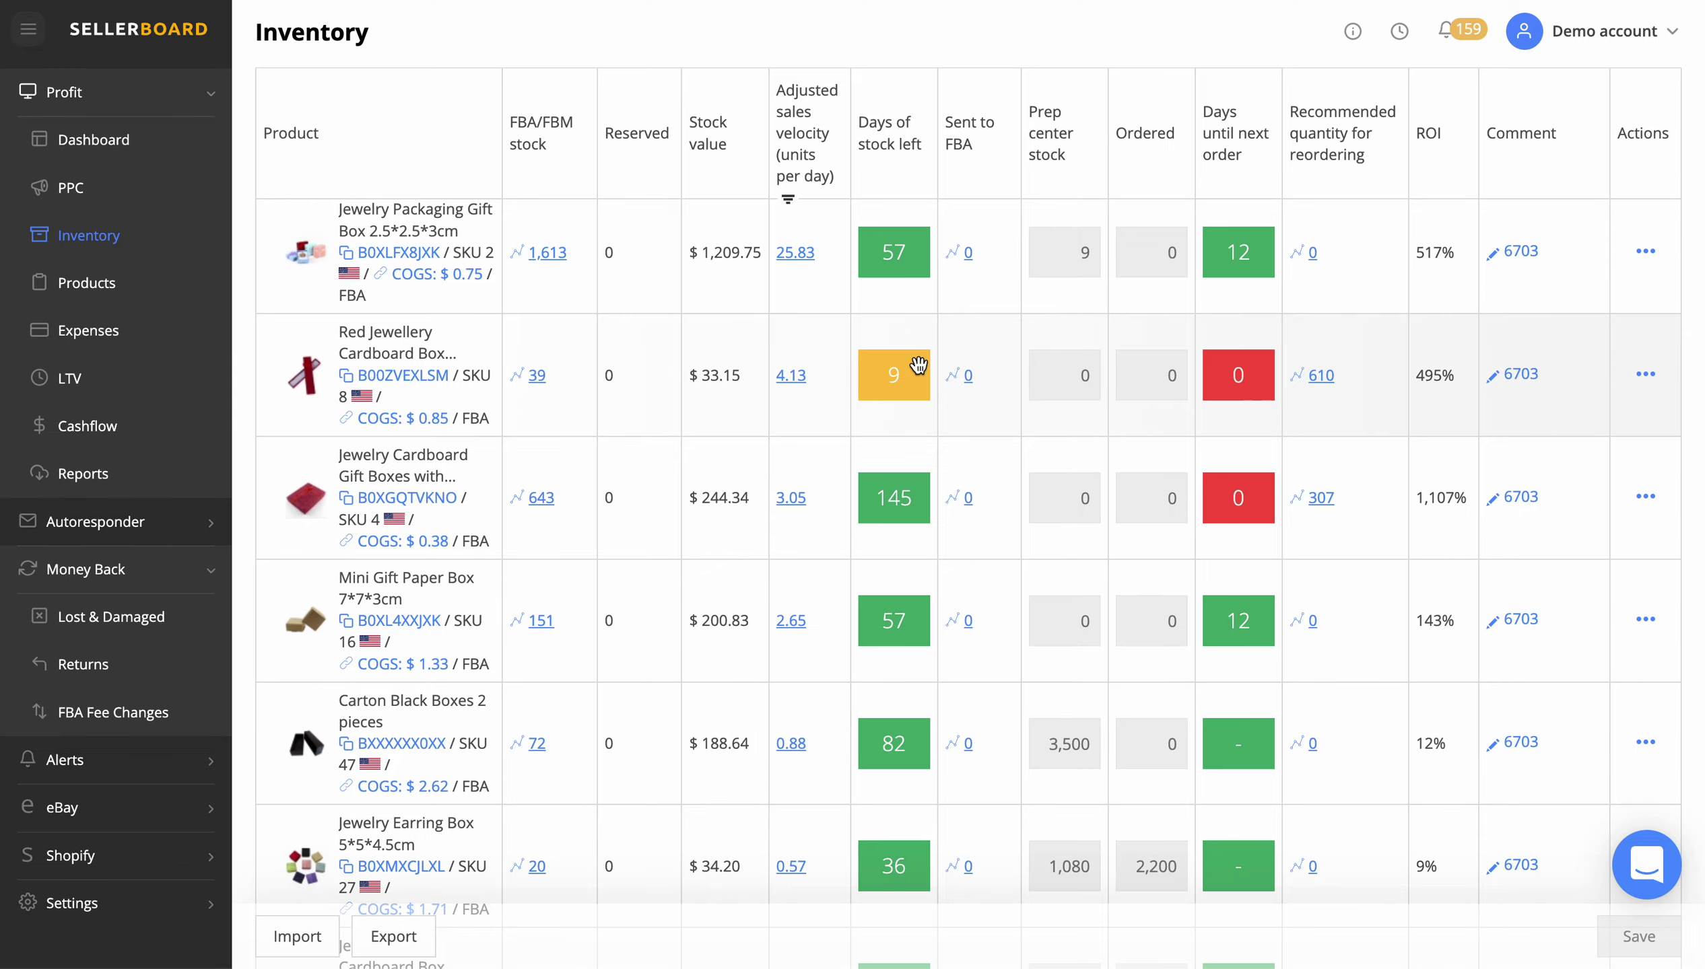
pyautogui.scroll(5, 833, 441)
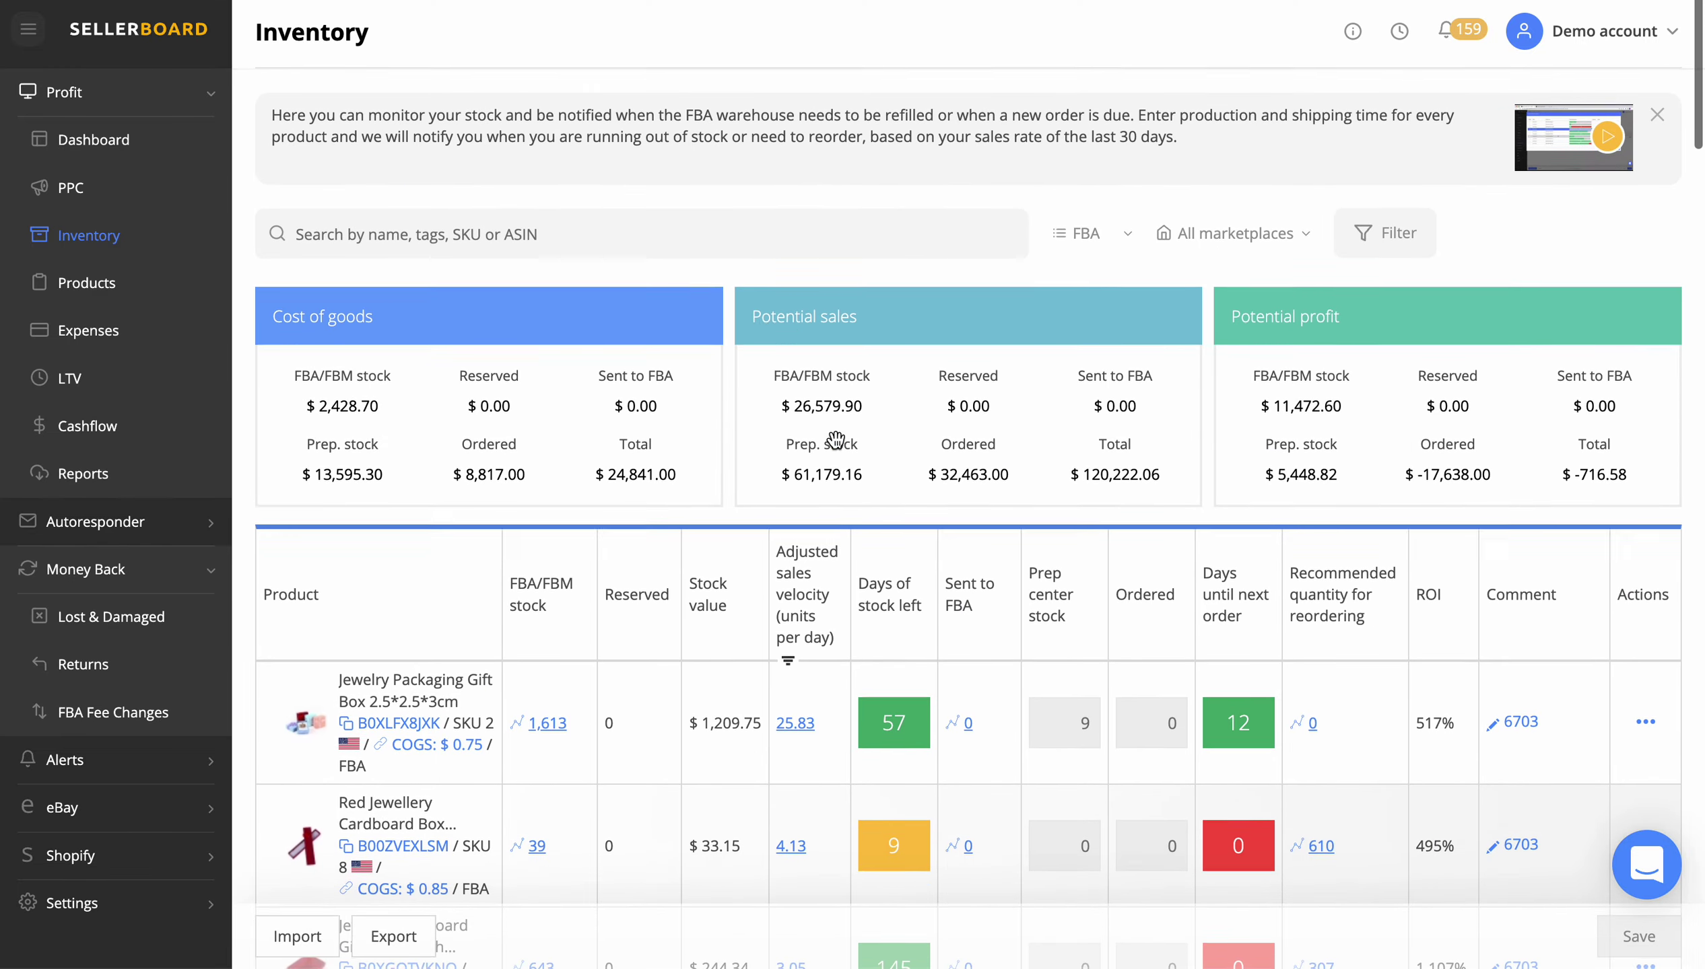
pyautogui.scroll(-10, 836, 440)
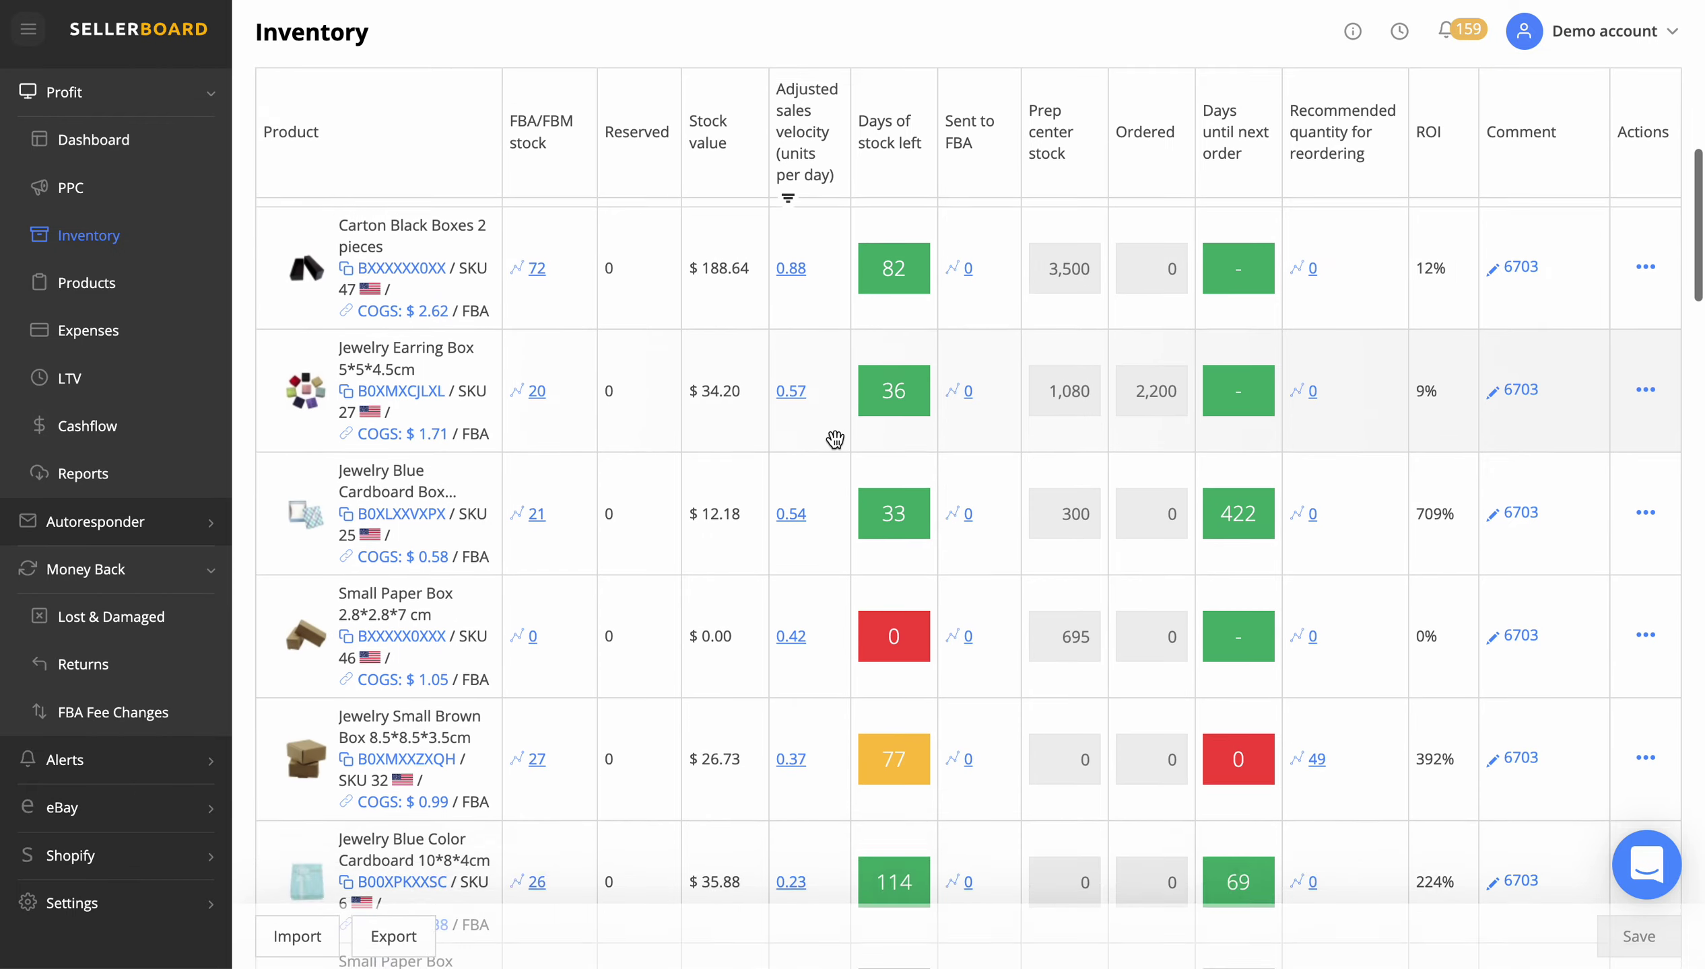
pyautogui.scroll(5, 833, 441)
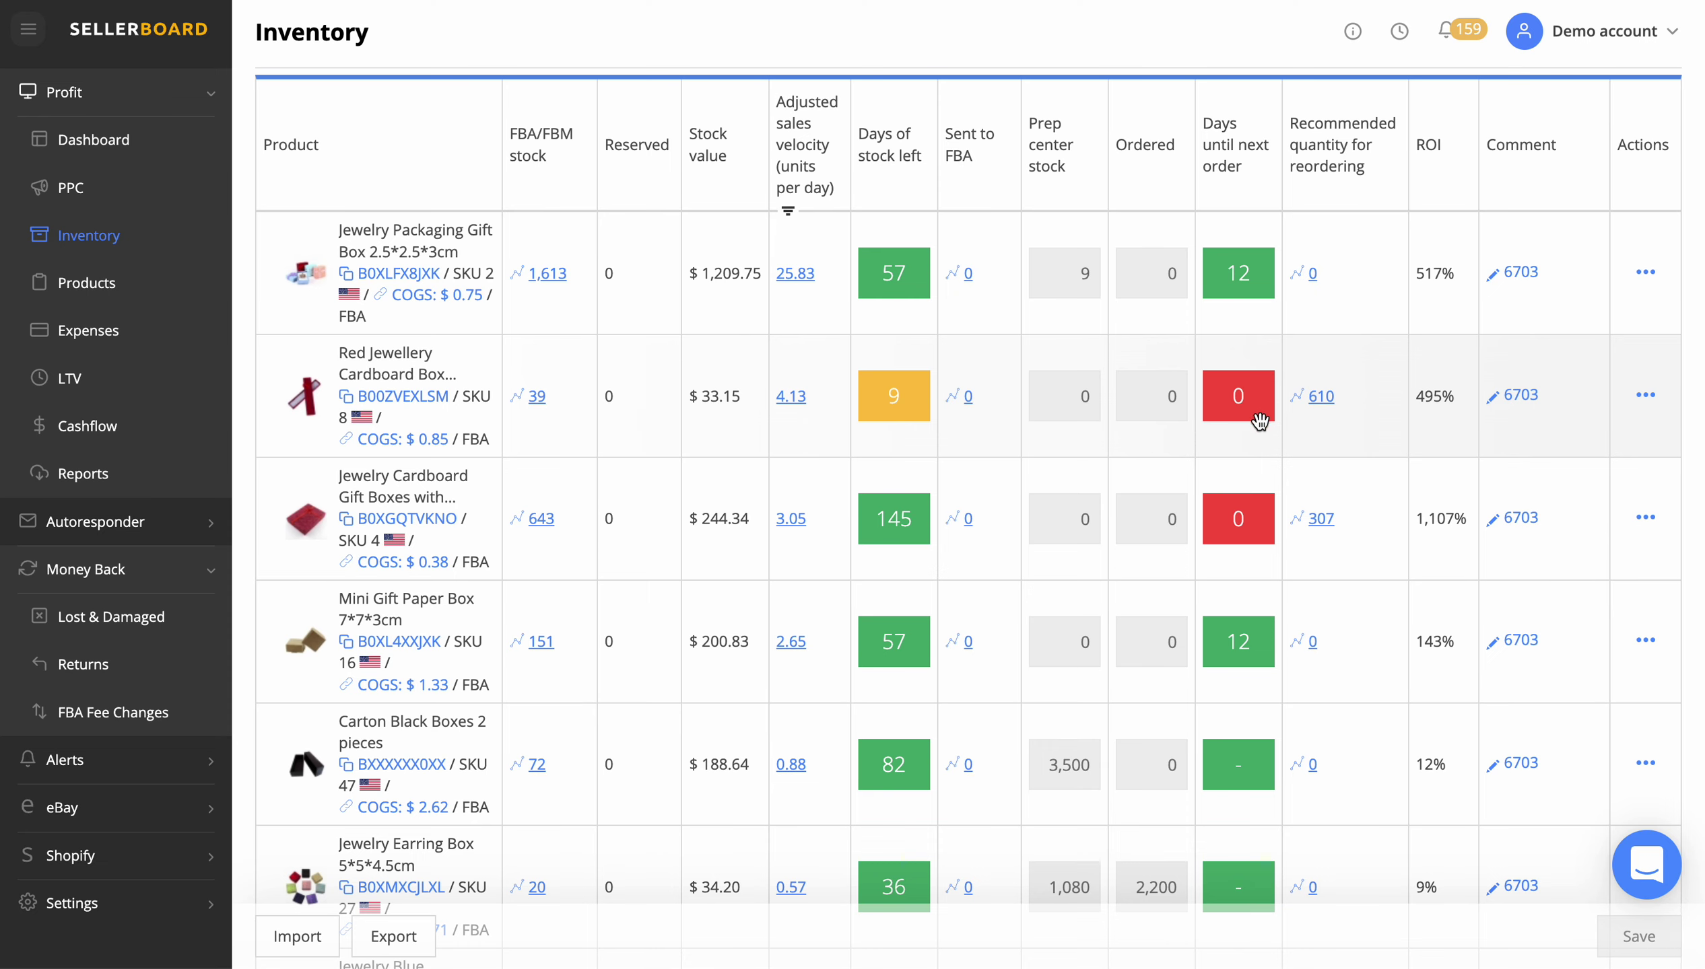
pyautogui.scroll(6, 772, 410)
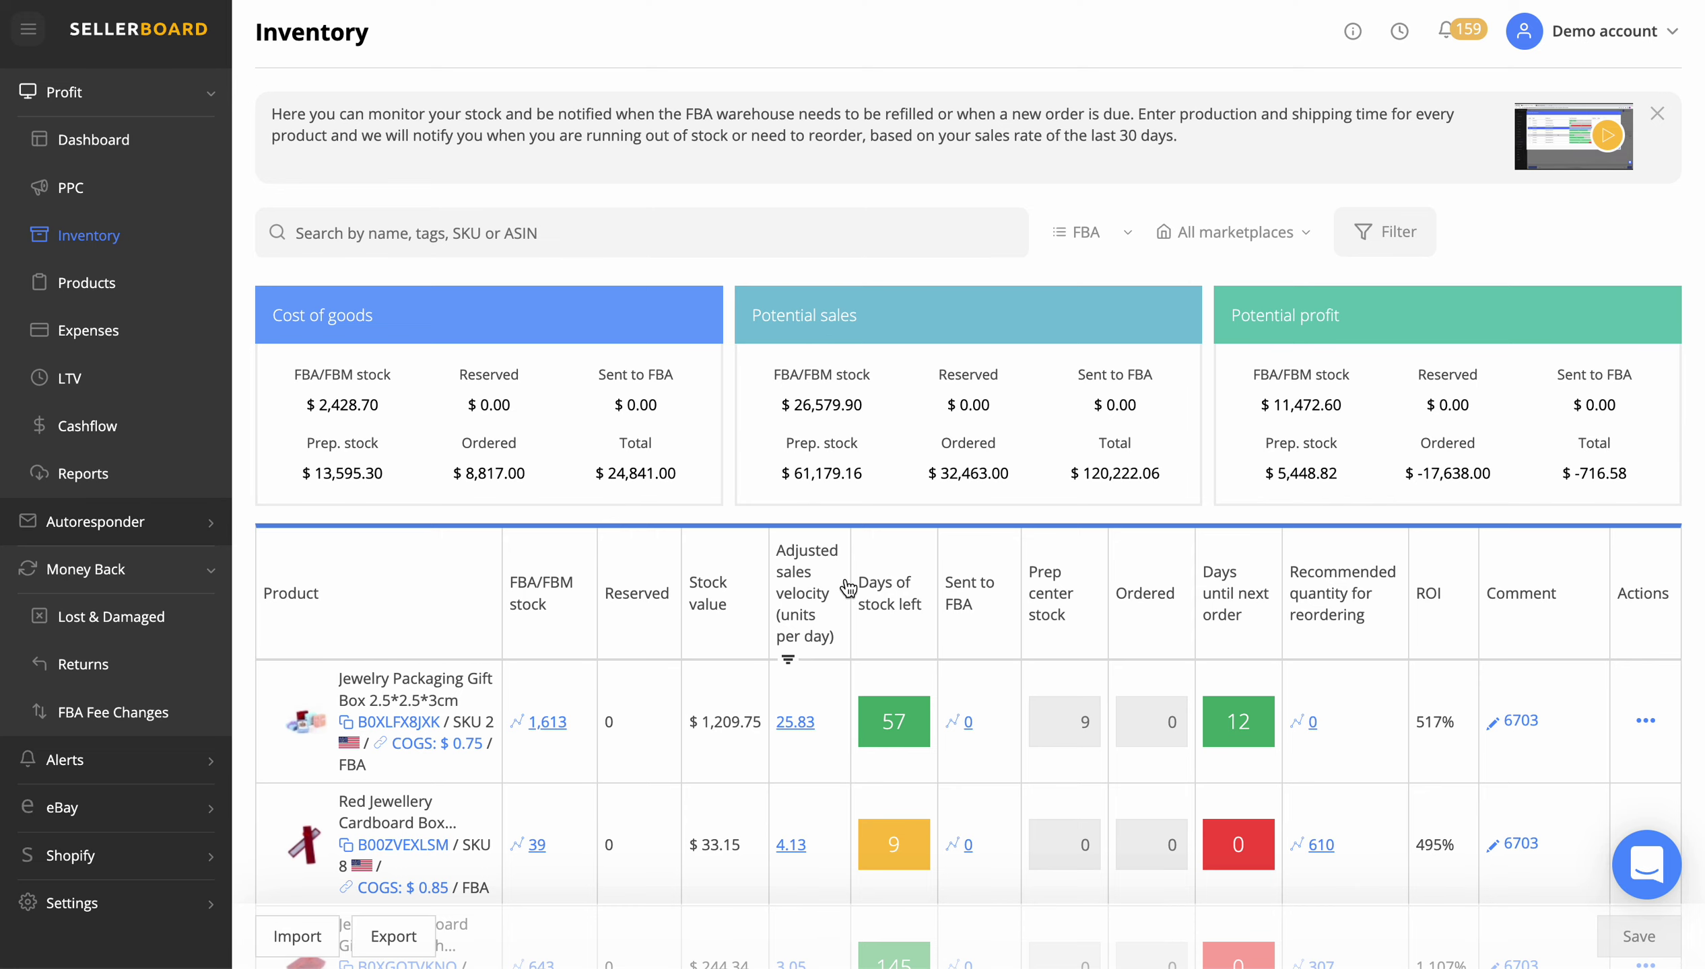
pyautogui.scroll(-6, 850, 575)
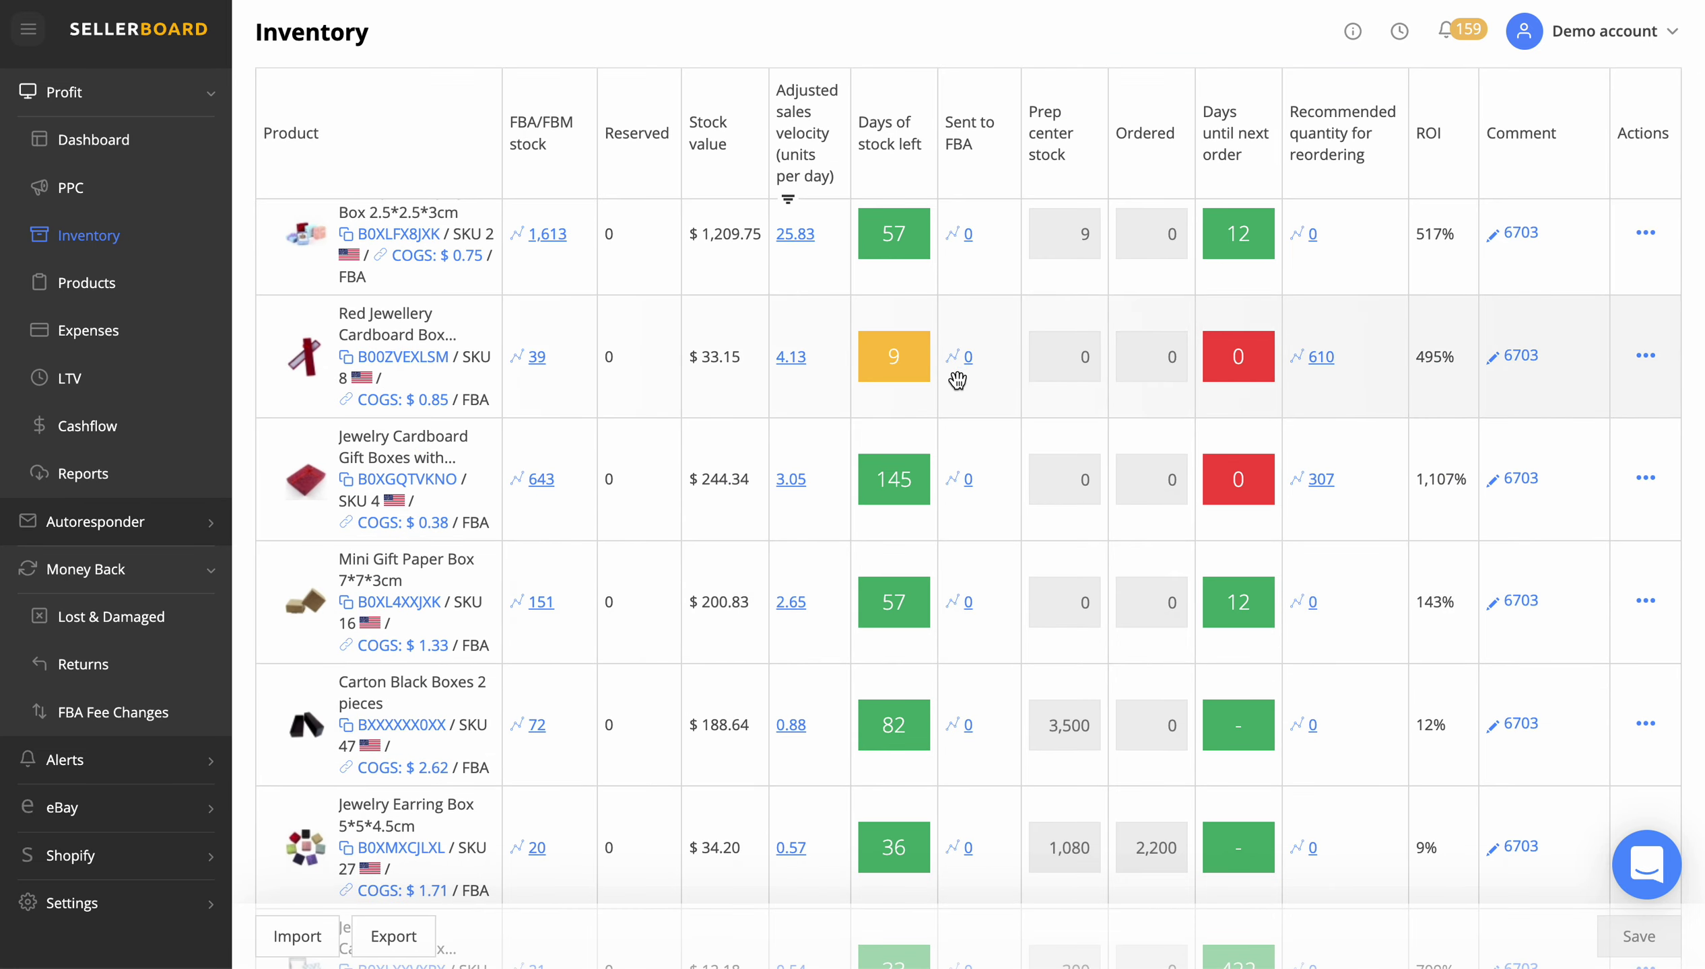
pyautogui.scroll(6, 958, 376)
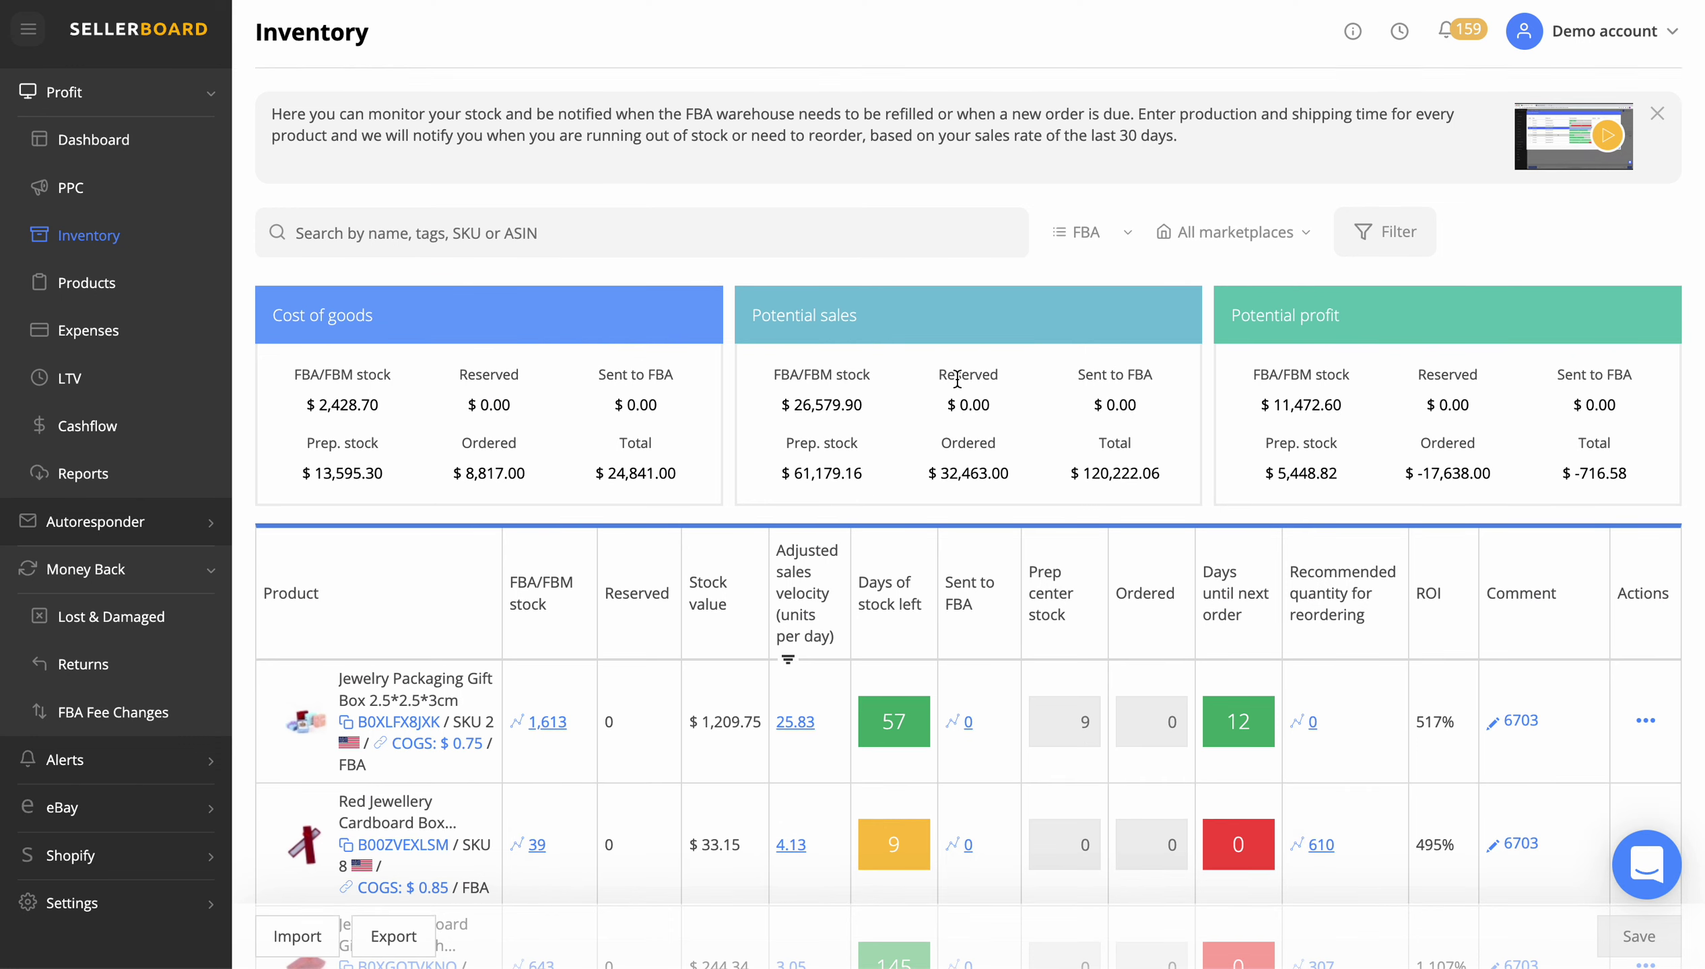
# Show the Products list's COGS and profit per unit, e.g. SKU 2 gift box at $0.75 COGS.
pyautogui.click(93, 284)
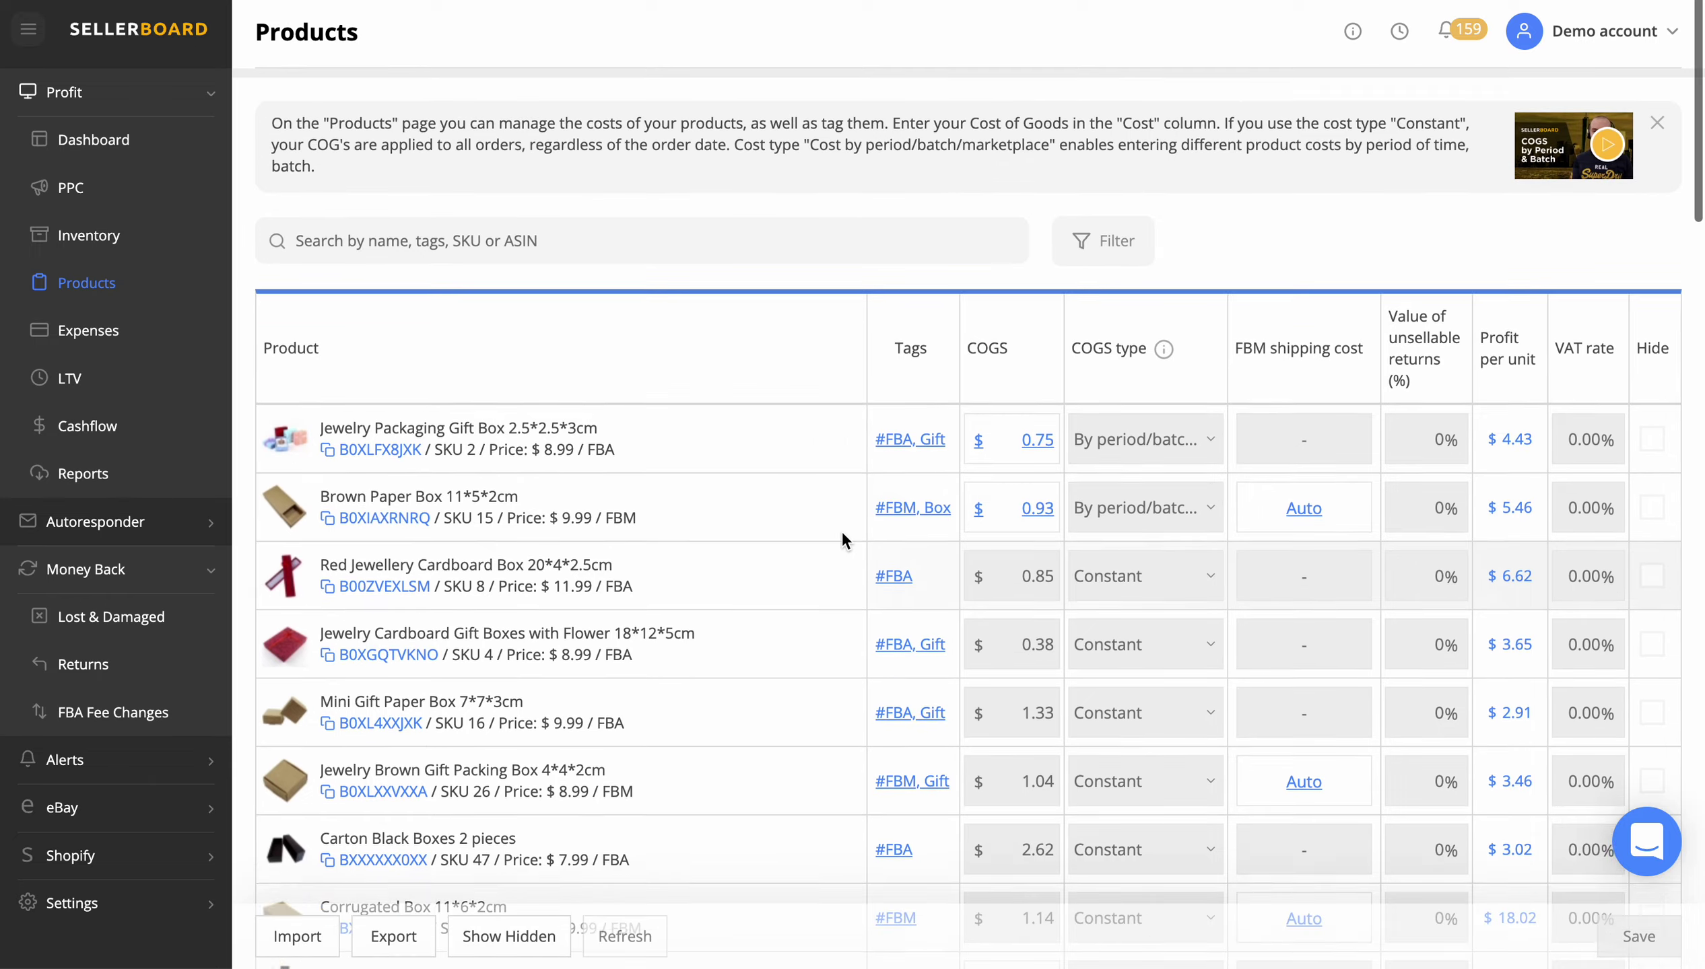
pyautogui.scroll(-1, 841, 529)
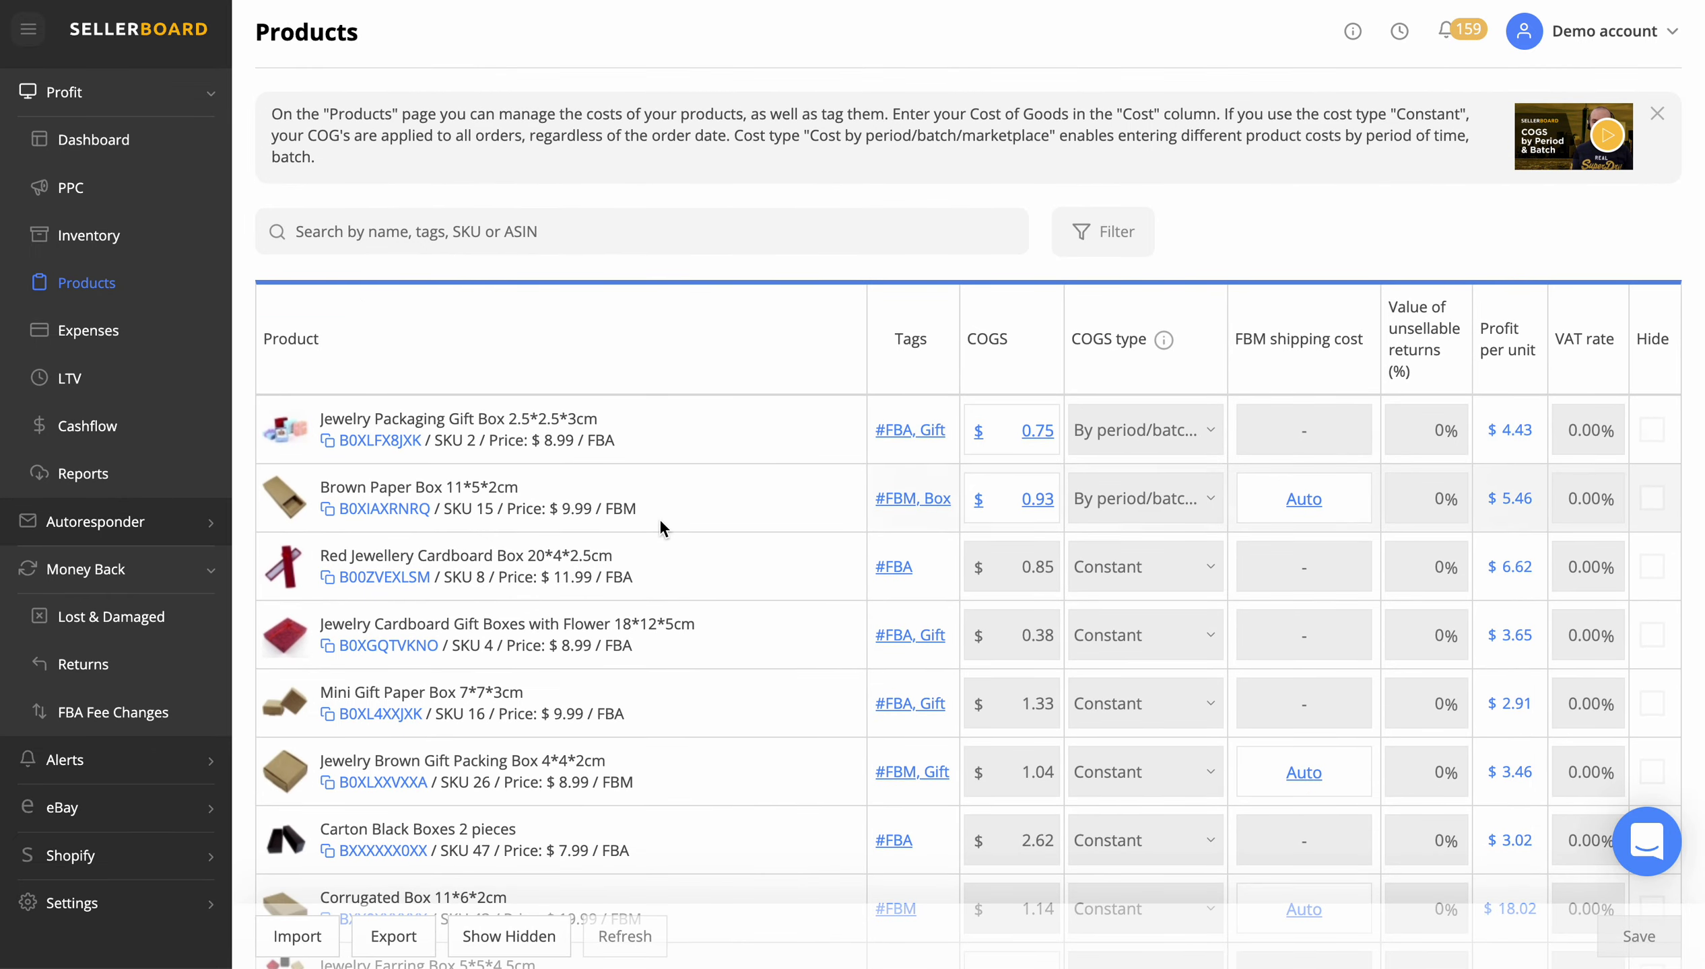
pyautogui.scroll(-2, 1150, 500)
pyautogui.scroll(2, 1183, 521)
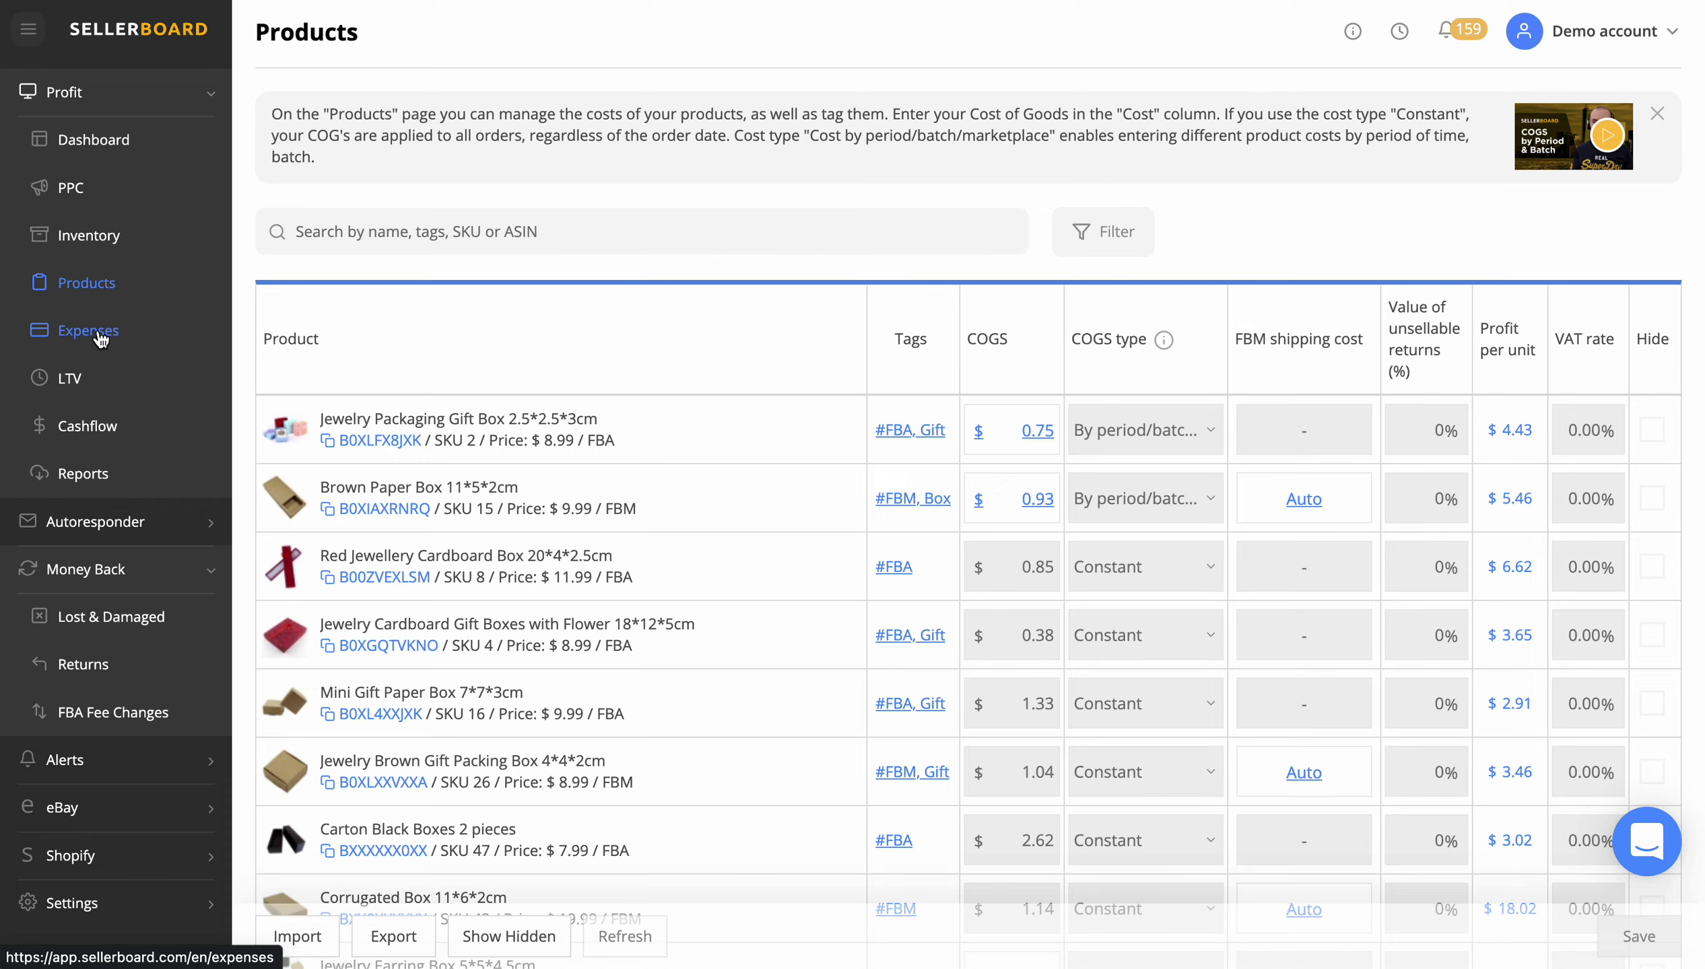
# Browse the Expenses list, including Photo shooting, Accounting software and Warehouse costs, then return to the top.
pyautogui.click(101, 340)
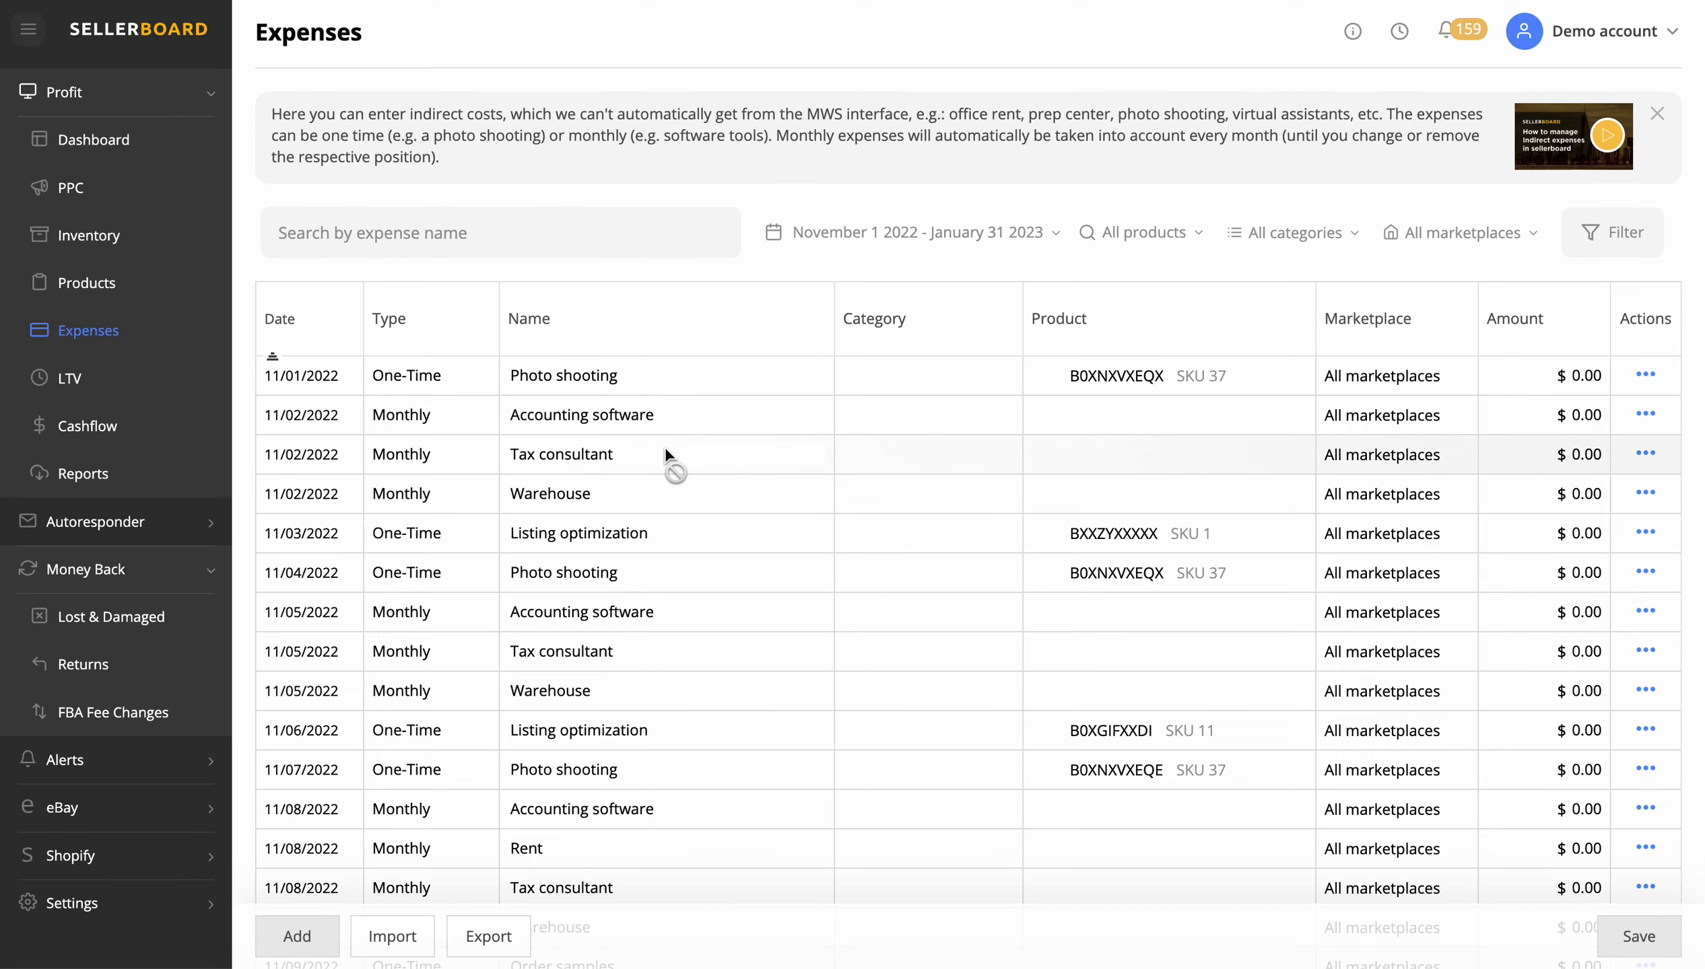
pyautogui.scroll(-3, 664, 446)
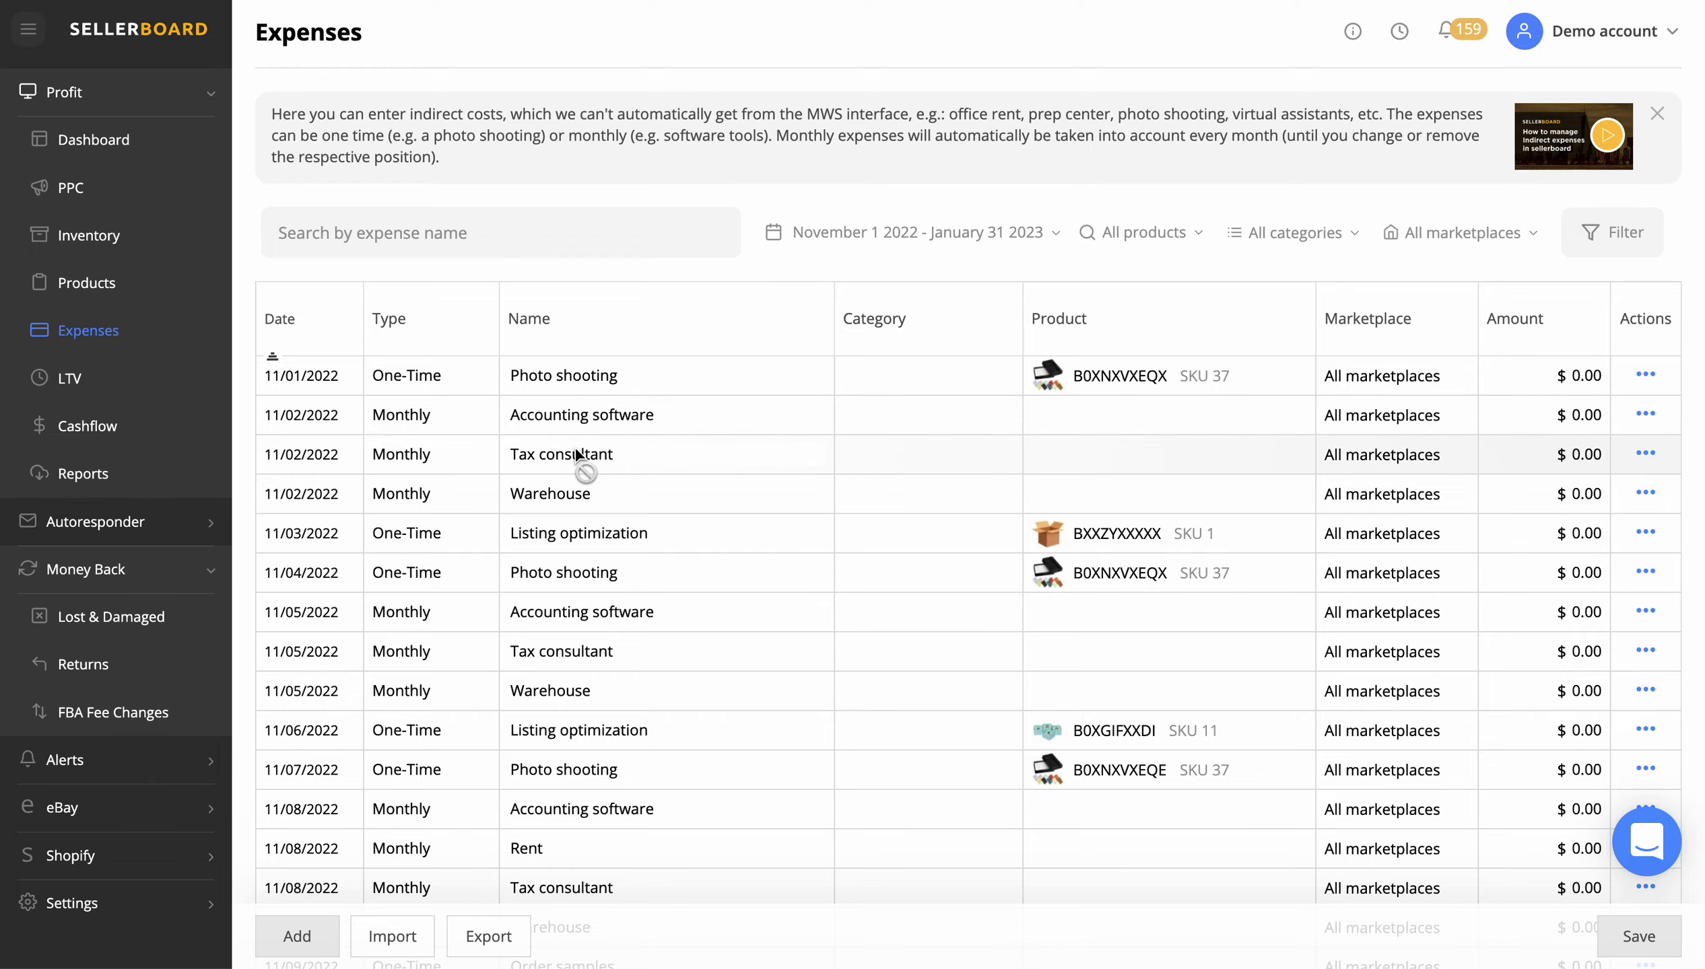
pyautogui.scroll(-3, 622, 490)
pyautogui.scroll(-20, 622, 489)
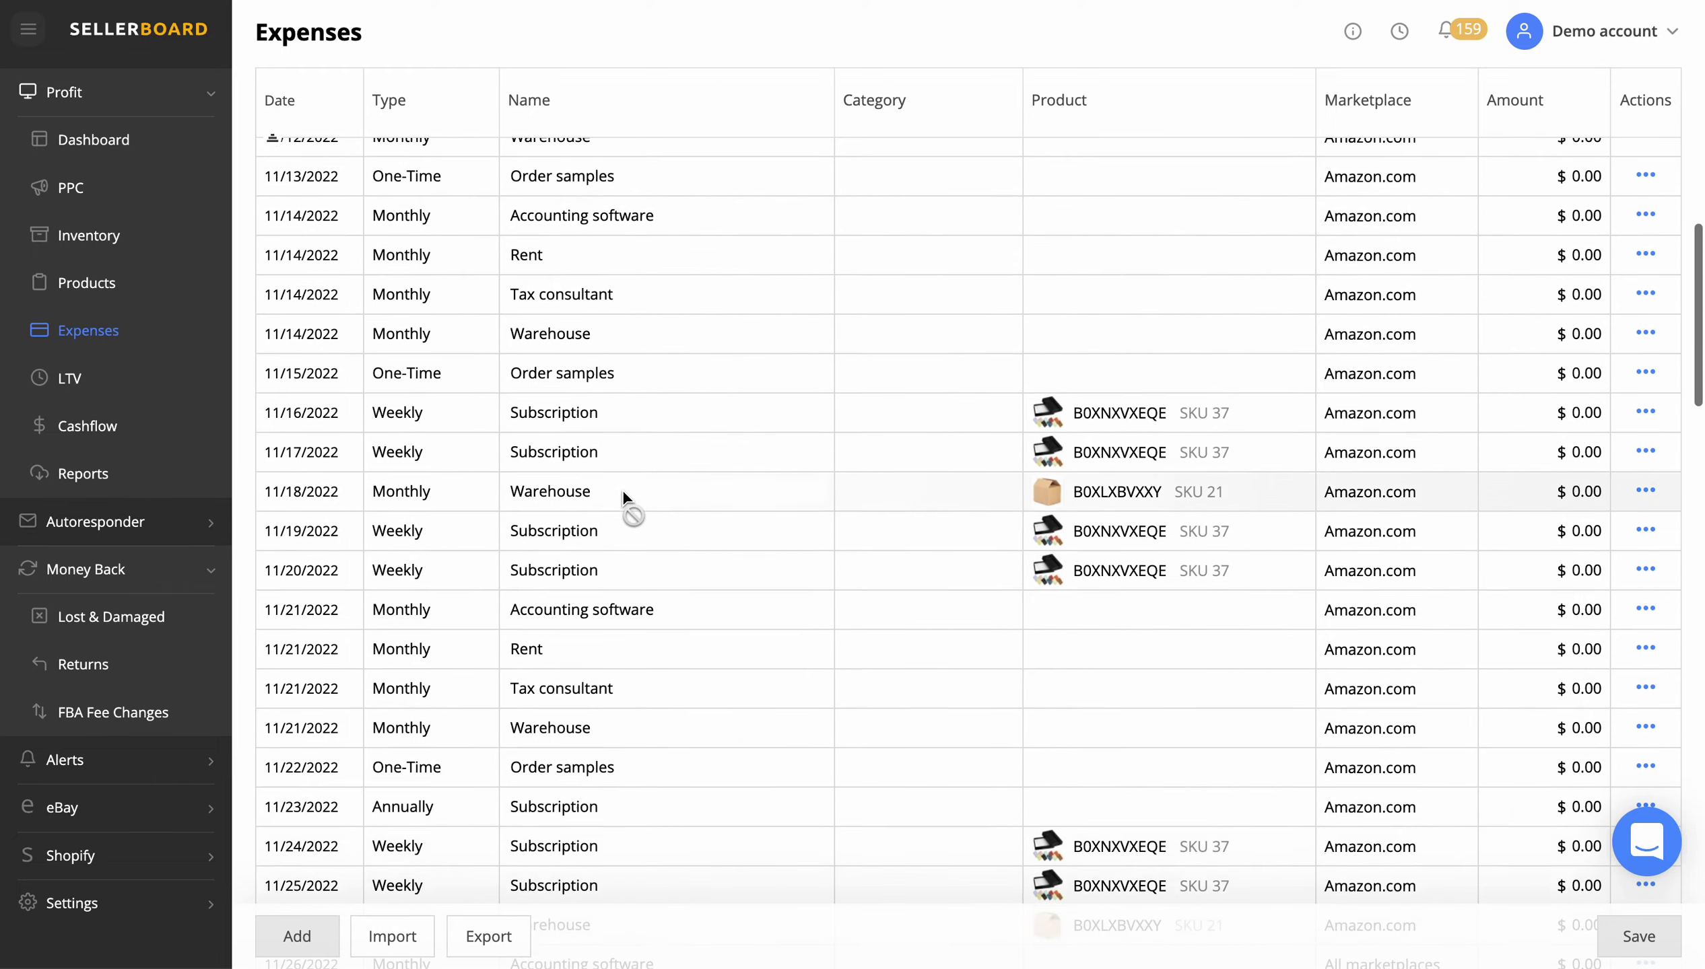
pyautogui.scroll(-10, 623, 498)
pyautogui.scroll(20, 622, 497)
pyautogui.scroll(8, 622, 497)
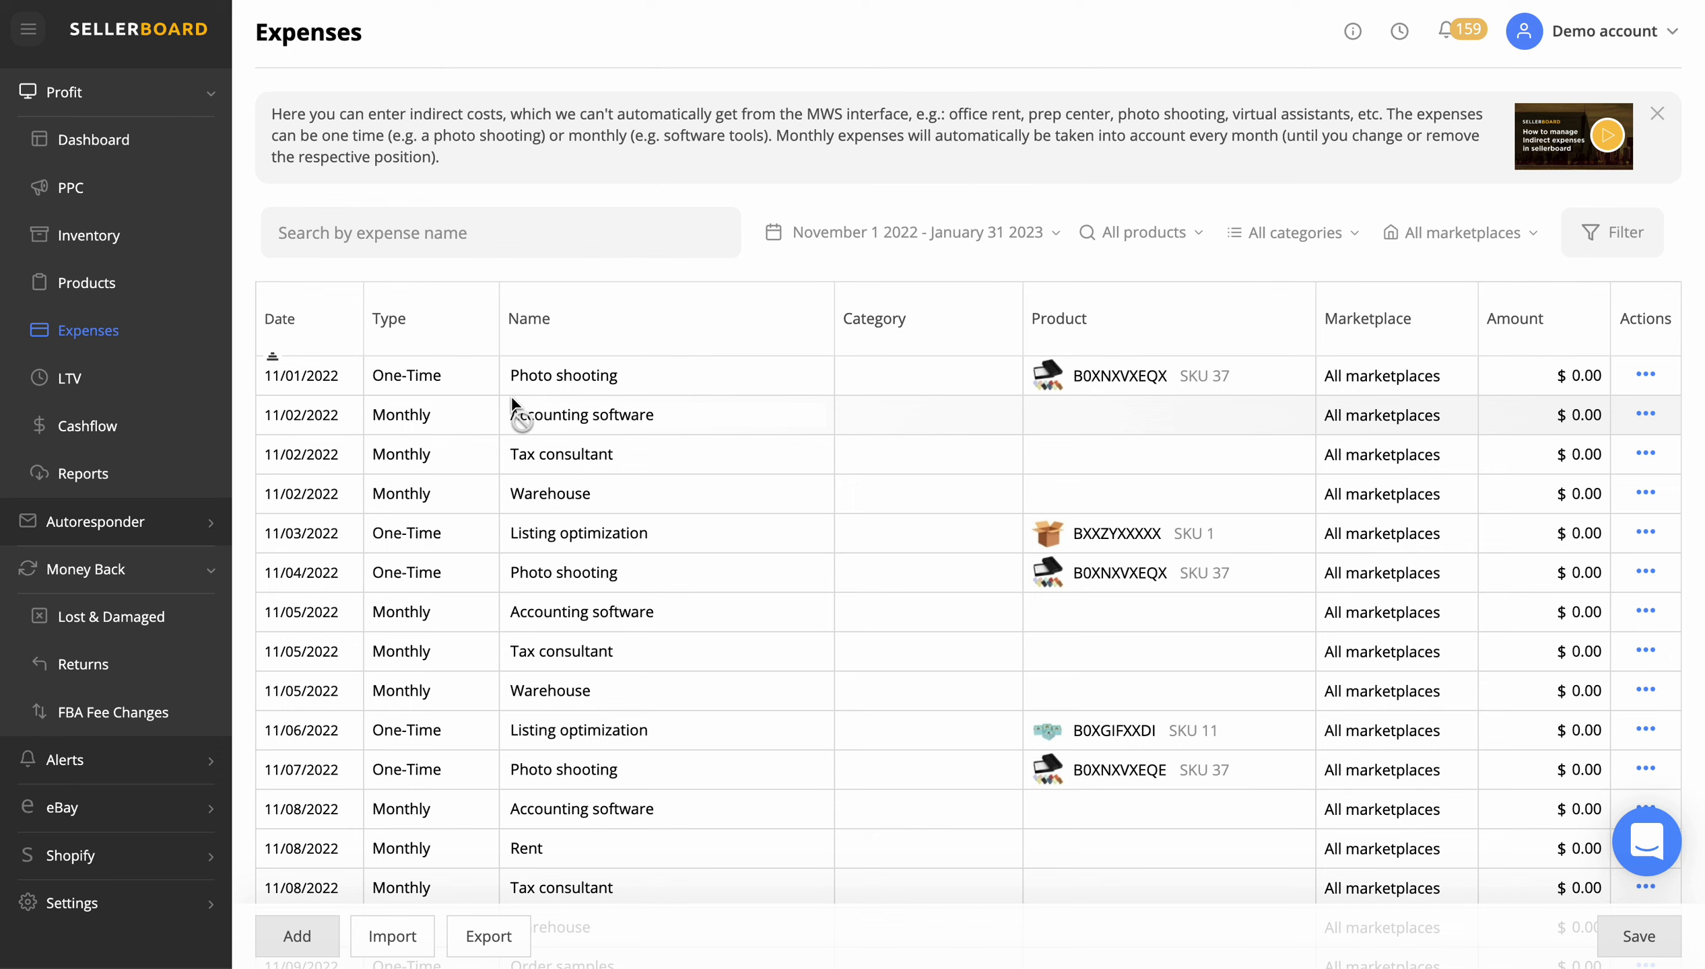
# Show the Lost & Damaged page with its $693 estimated reimbursement and downloadable report.
pyautogui.click(130, 614)
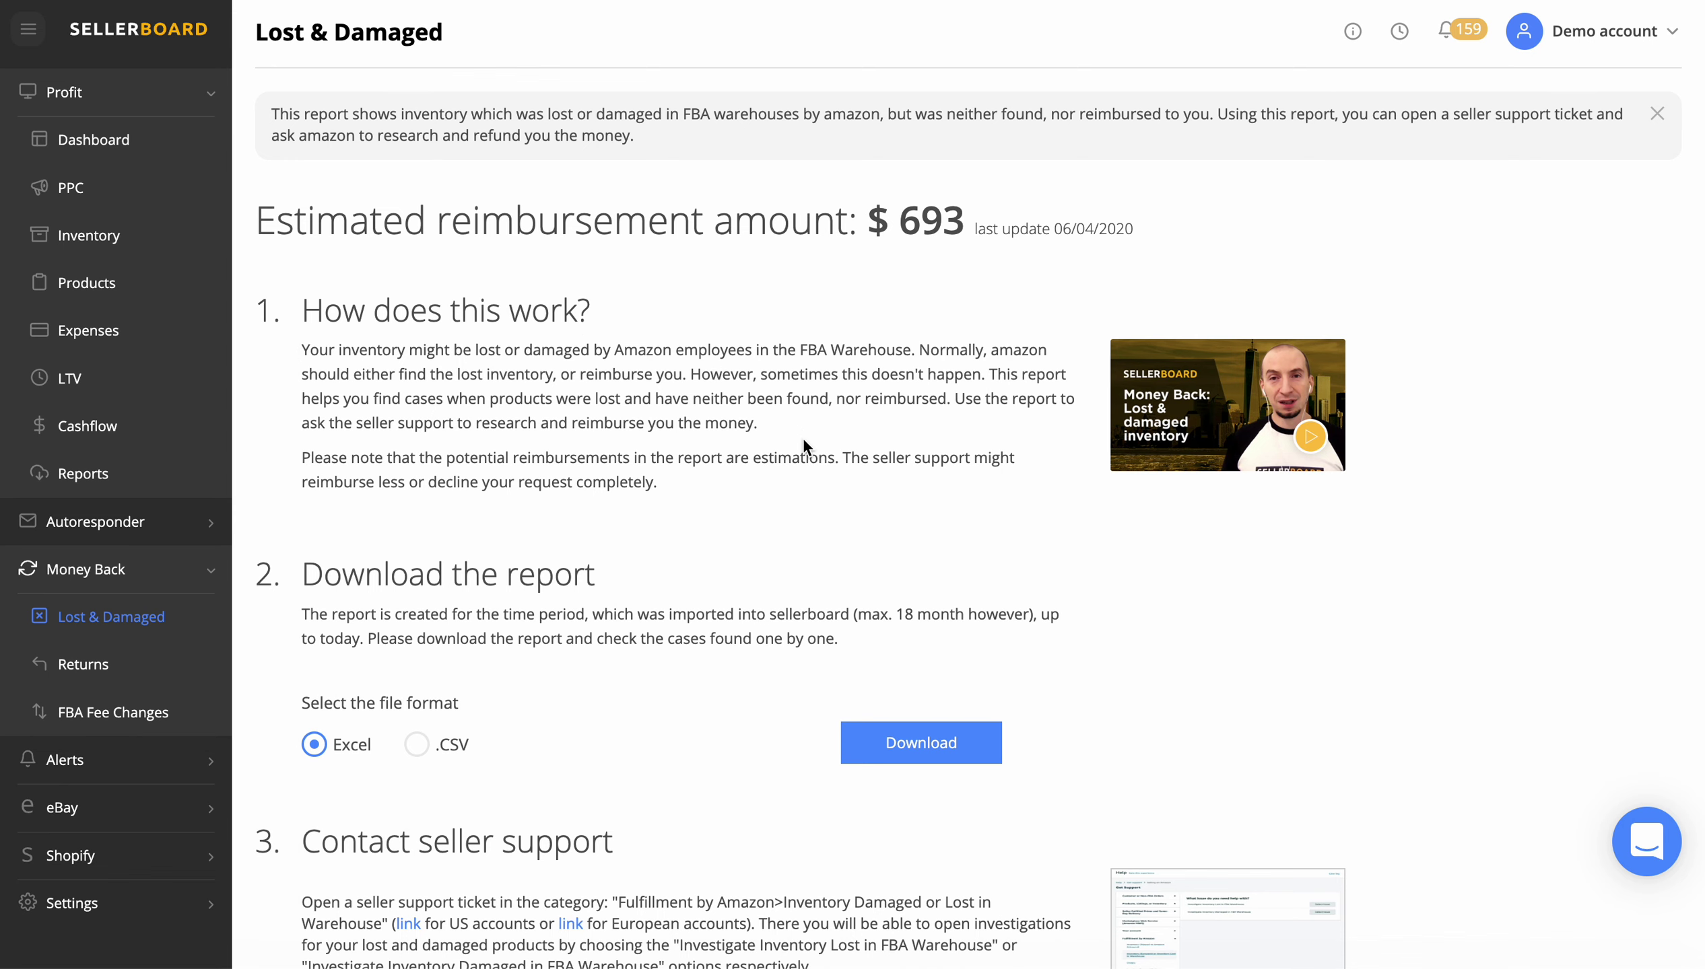
pyautogui.scroll(-5, 804, 460)
pyautogui.scroll(6, 806, 531)
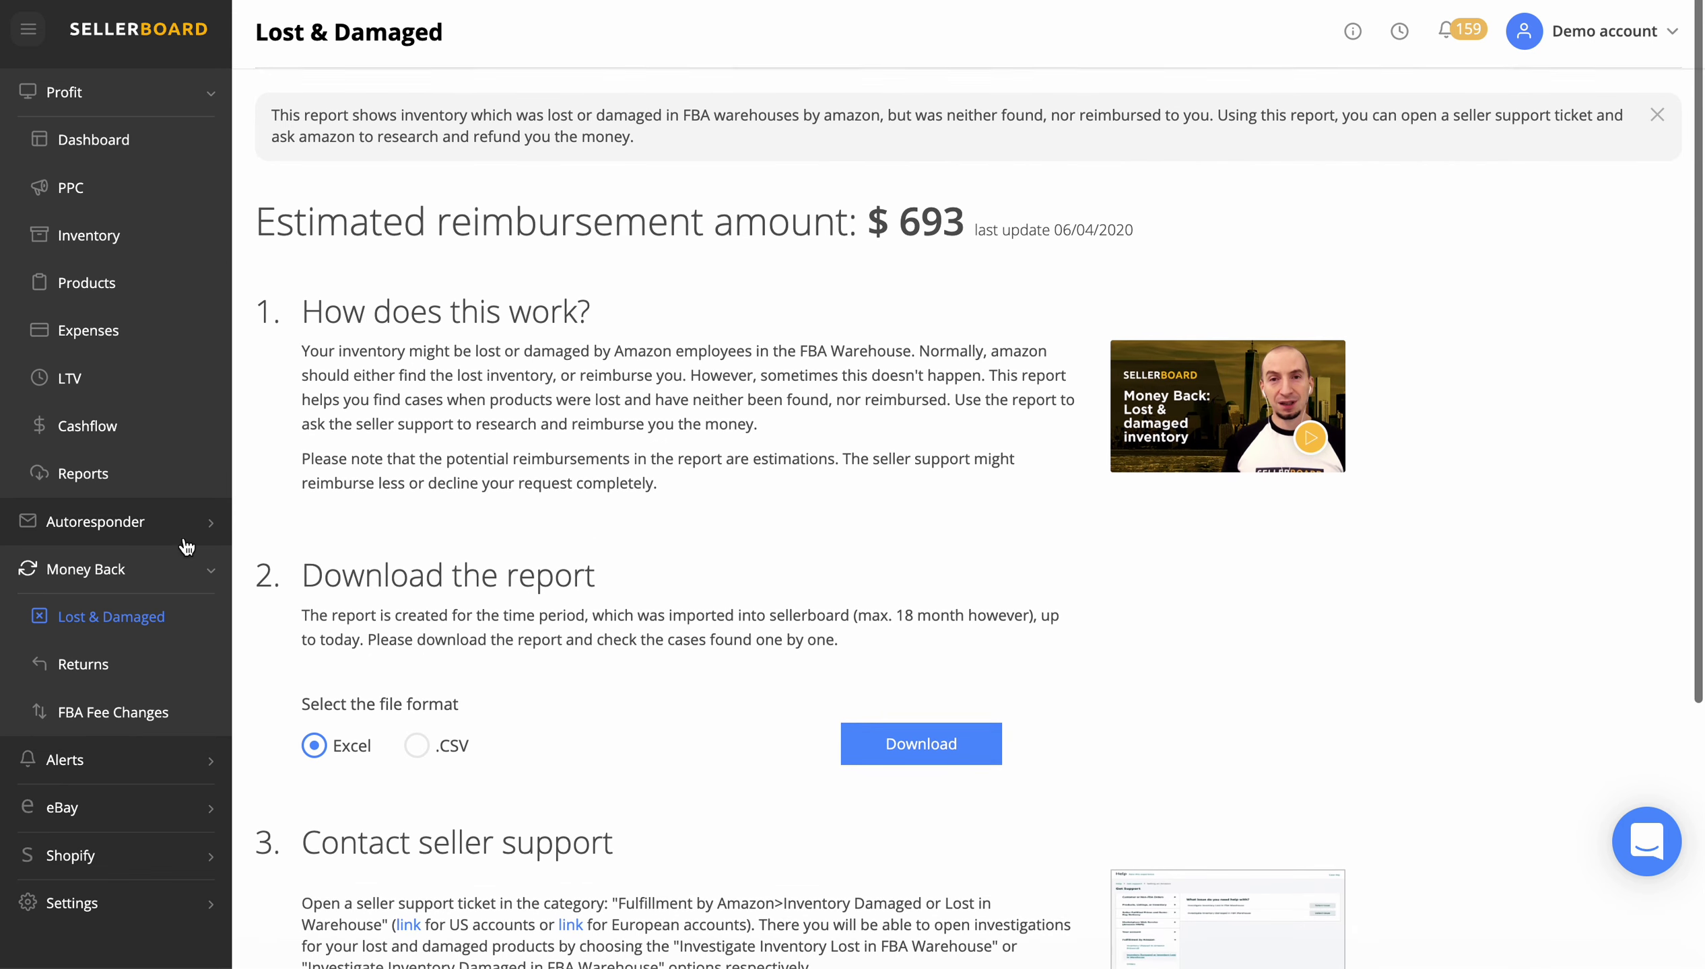